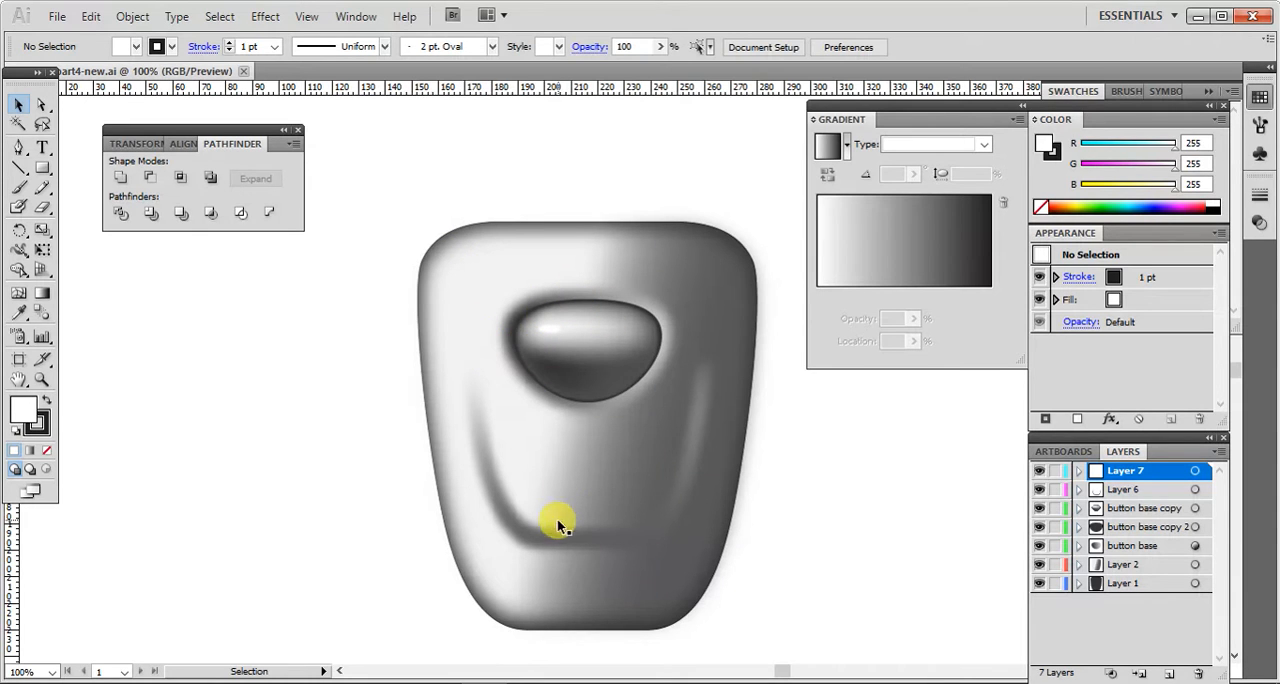
Step: Copy the dark body shape on Layer 1 and paste the copy in place
{"action": "left_click", "coordinate": [1195, 584]}
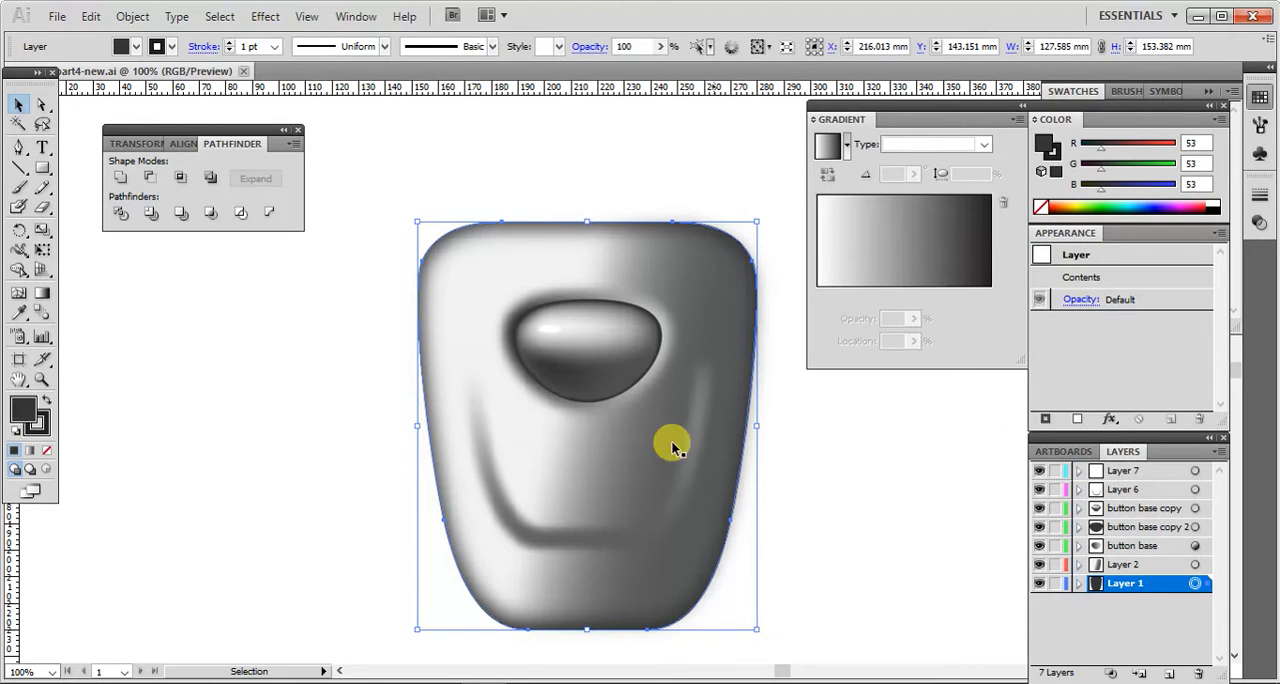
{"action": "left_click", "coordinate": [93, 17]}
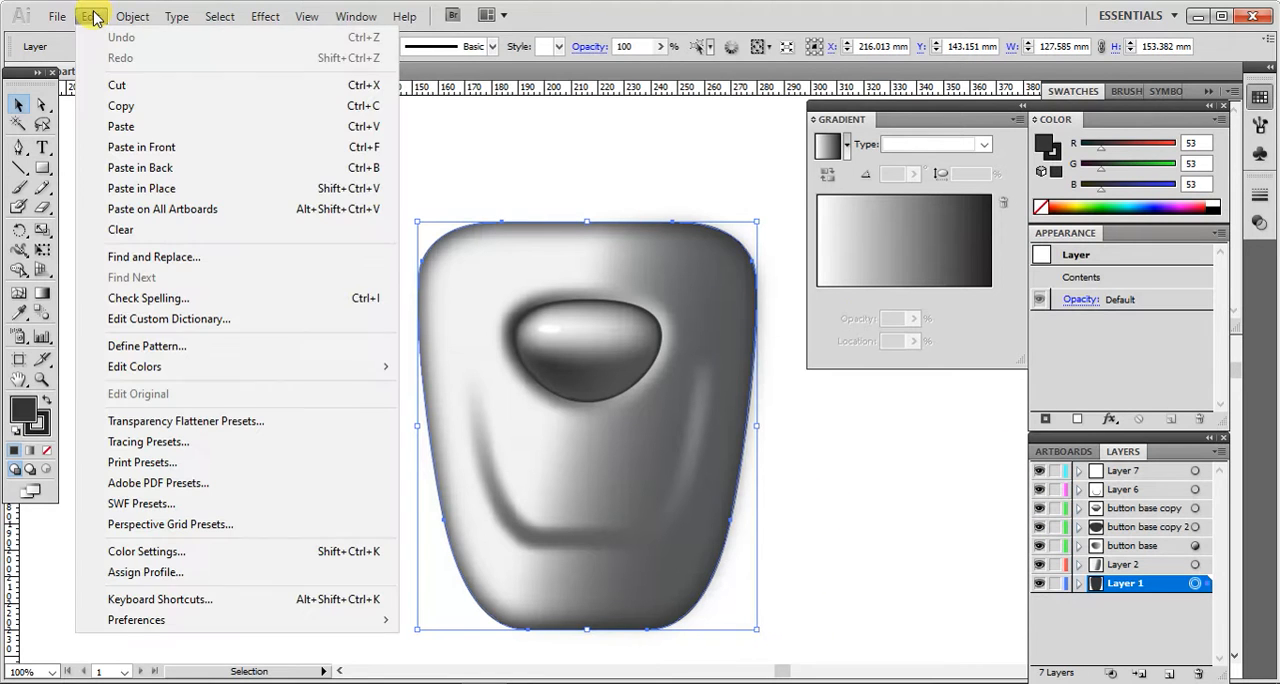
{"action": "left_click", "coordinate": [118, 104]}
{"action": "left_click", "coordinate": [91, 17]}
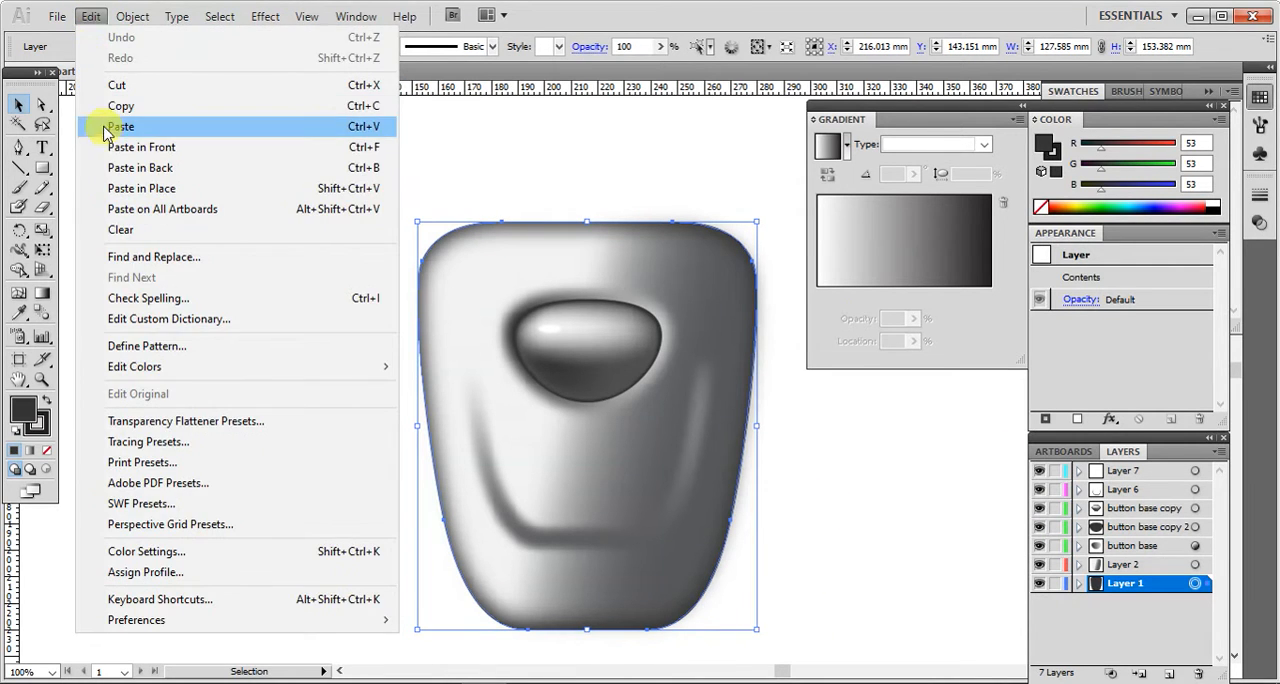
{"action": "left_click", "coordinate": [130, 188]}
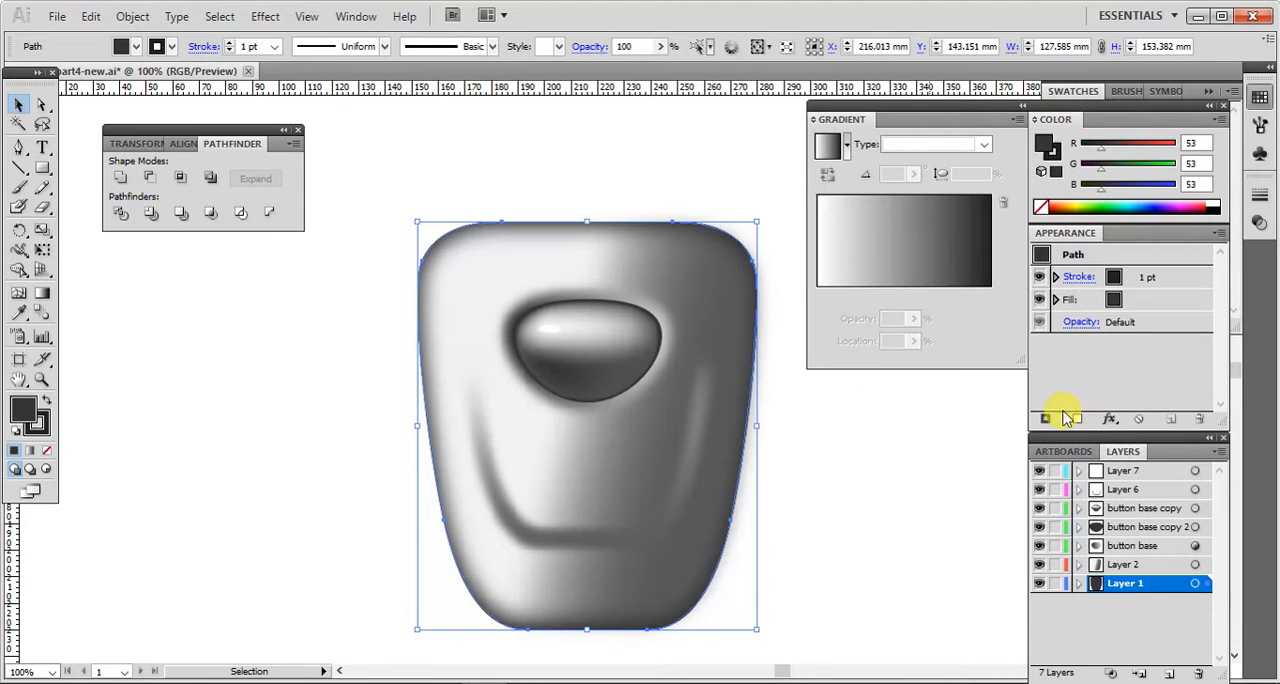
Step: Create a new layer at the top of the layer stack and move the pasted body shape onto it
{"action": "left_click", "coordinate": [1167, 673]}
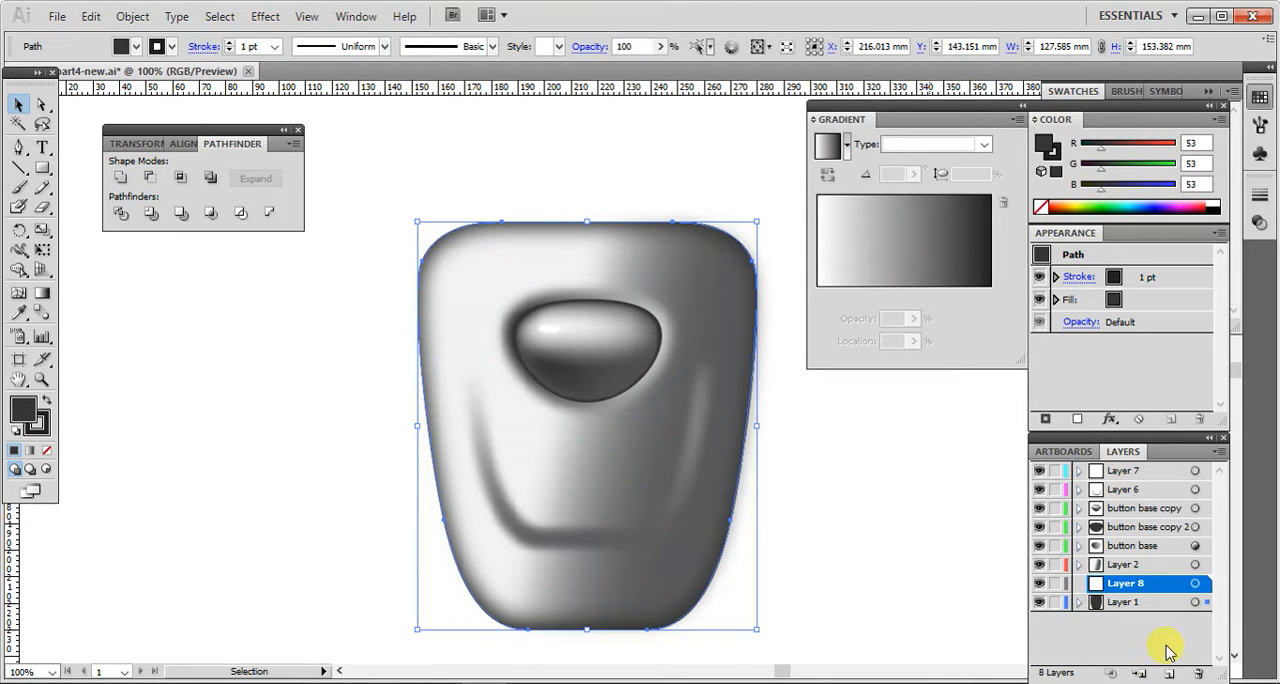
{"action": "left_click_drag", "start_coordinate": [1160, 590], "coordinate": [1157, 462]}
{"action": "left_click", "coordinate": [1157, 468]}
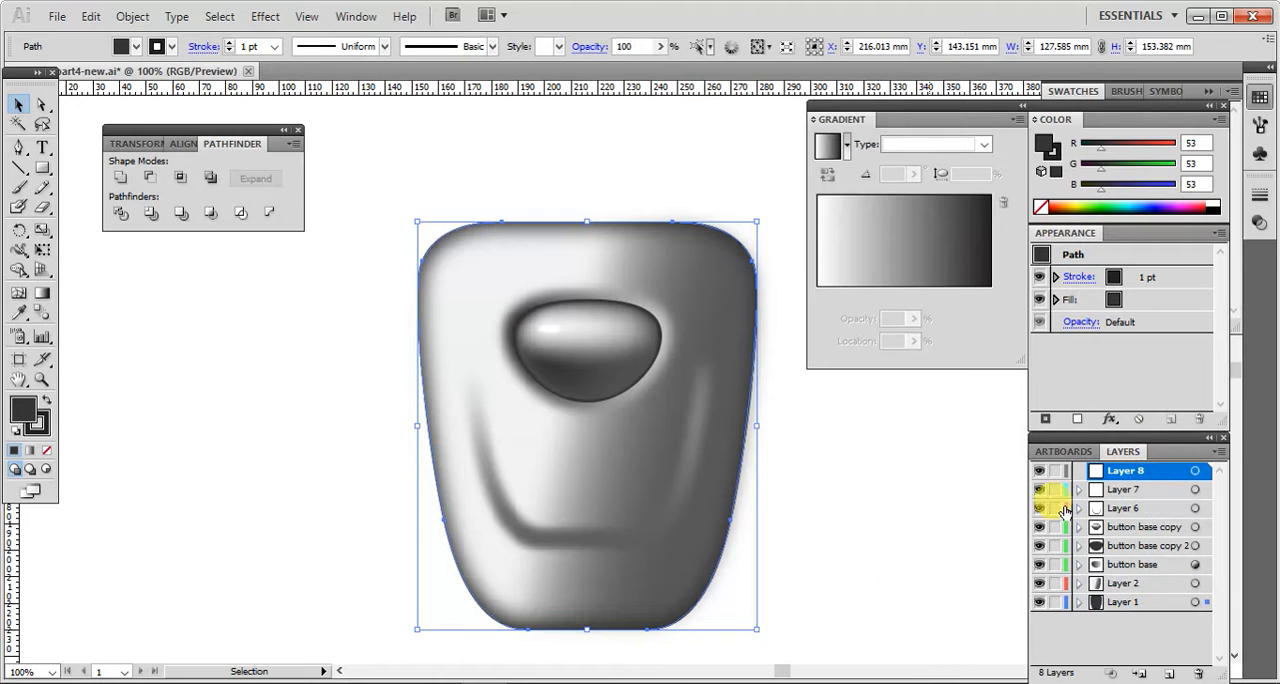
{"action": "right_click", "coordinate": [676, 592]}
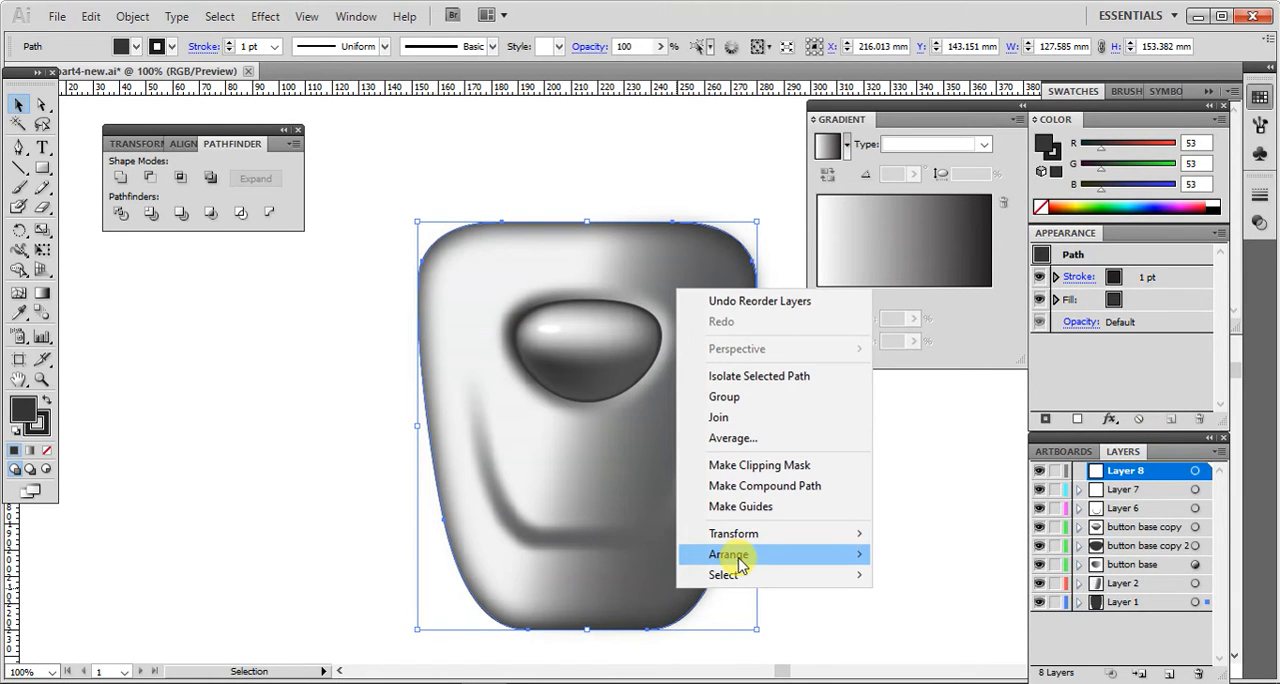
{"action": "mouse_move", "coordinate": [734, 558]}
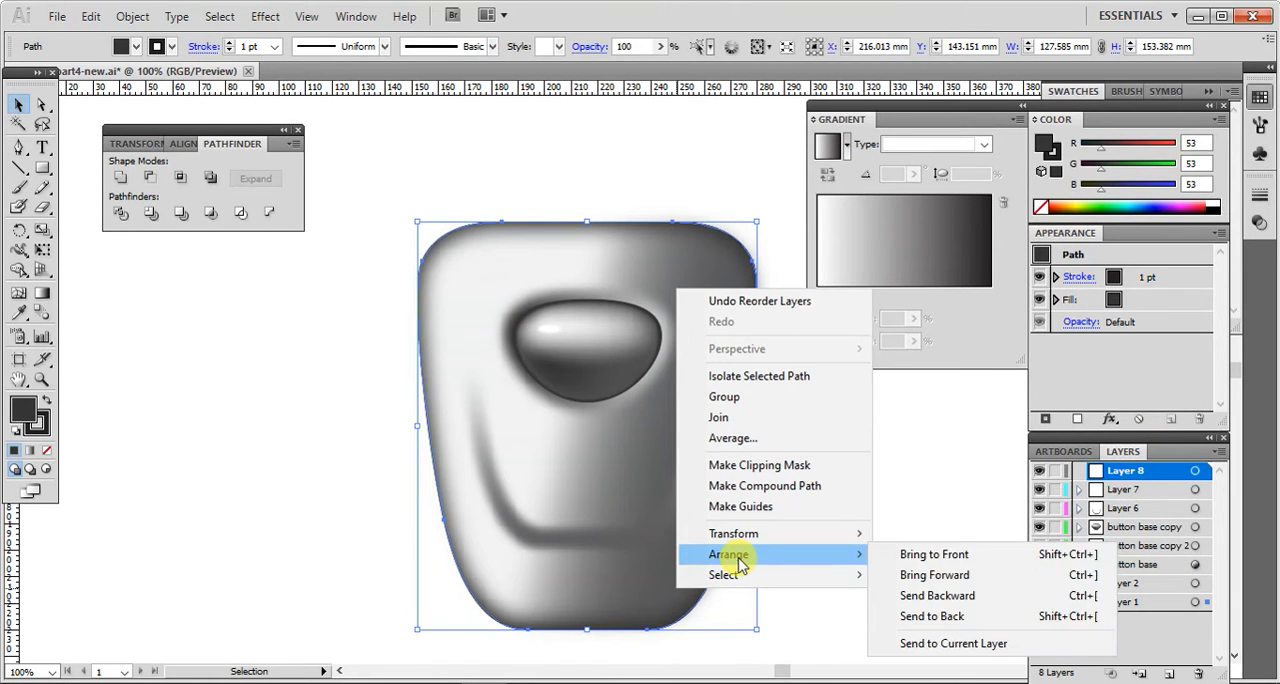
{"action": "left_click", "coordinate": [957, 646]}
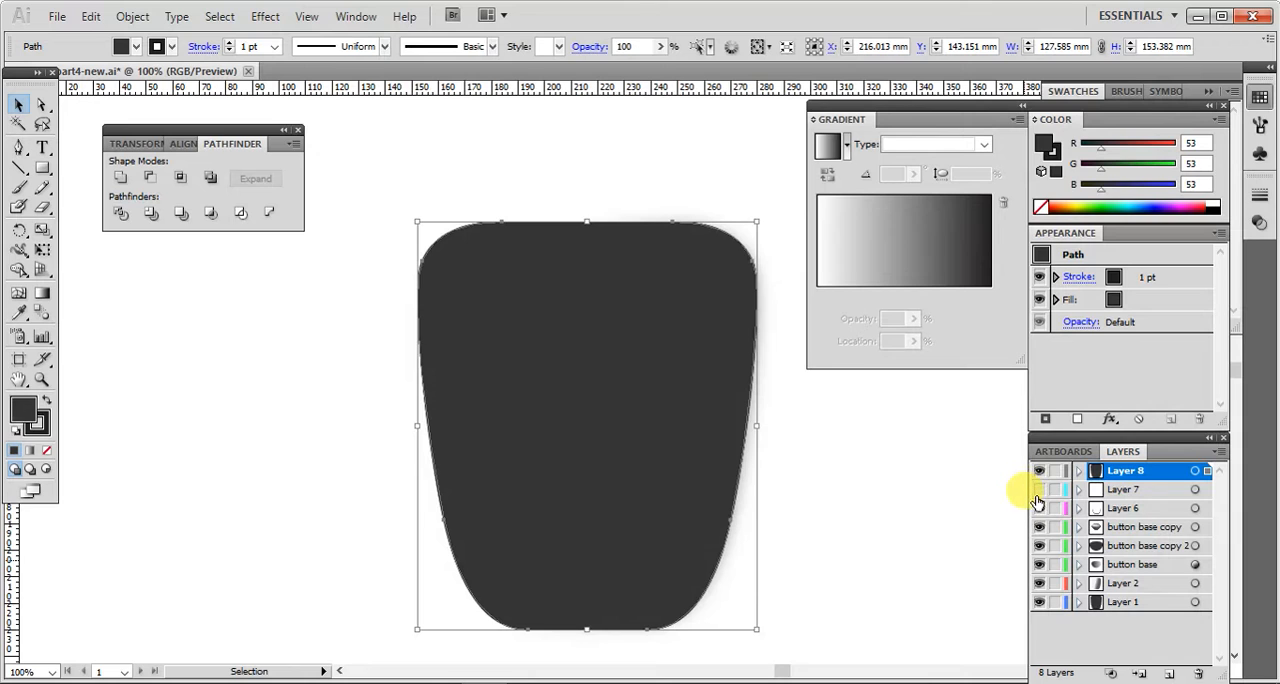
Step: Hide all layers except the new top one and apply Offset Path at -2 mm to the body shape
{"action": "left_click_drag", "start_coordinate": [1040, 545], "coordinate": [1013, 598]}
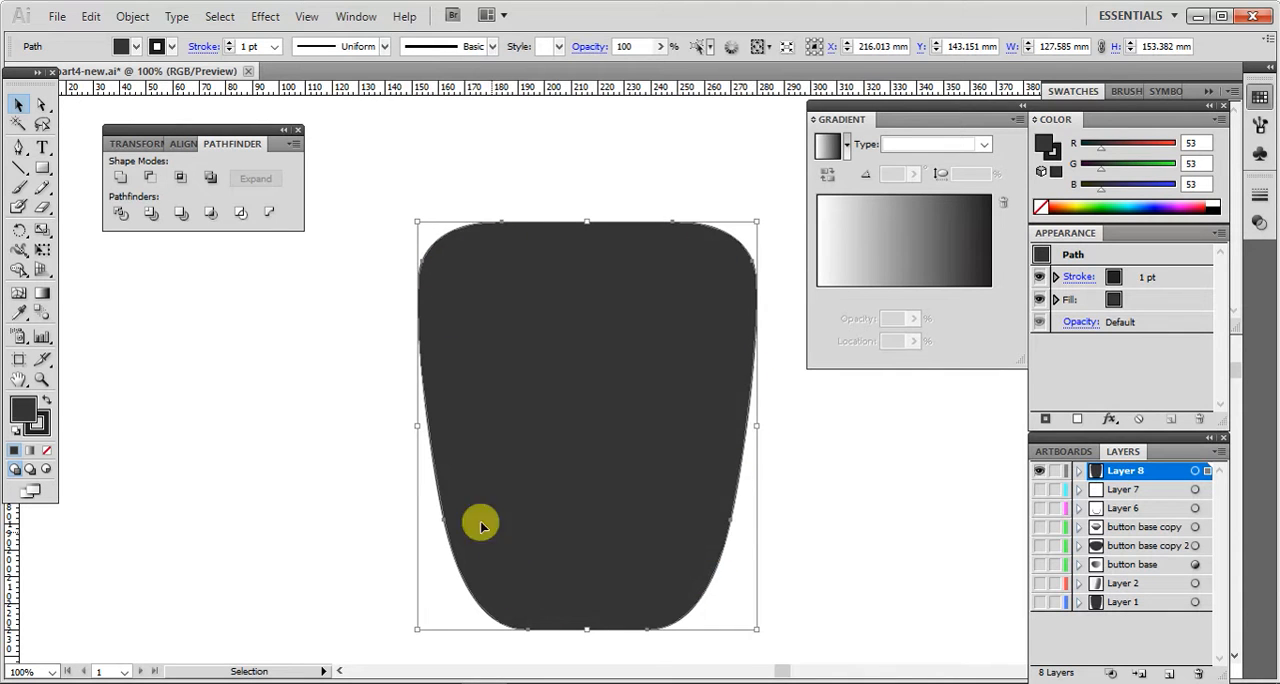
{"action": "left_click", "coordinate": [133, 17]}
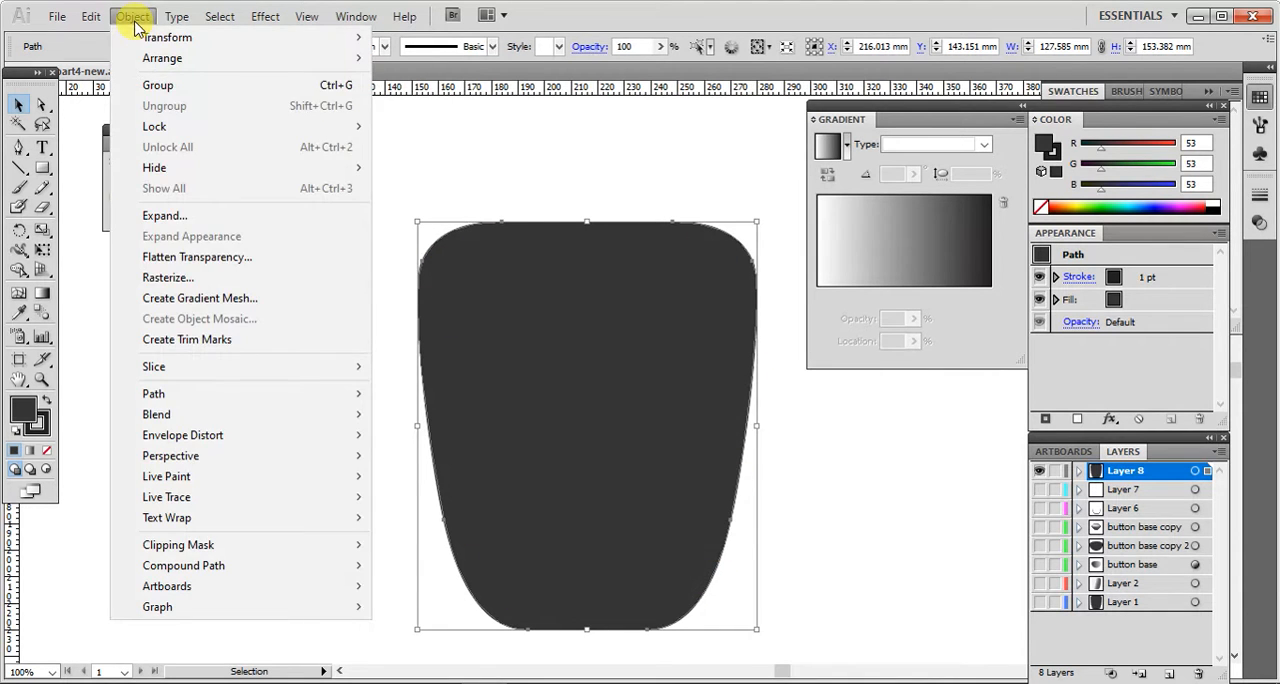
{"action": "mouse_move", "coordinate": [165, 400]}
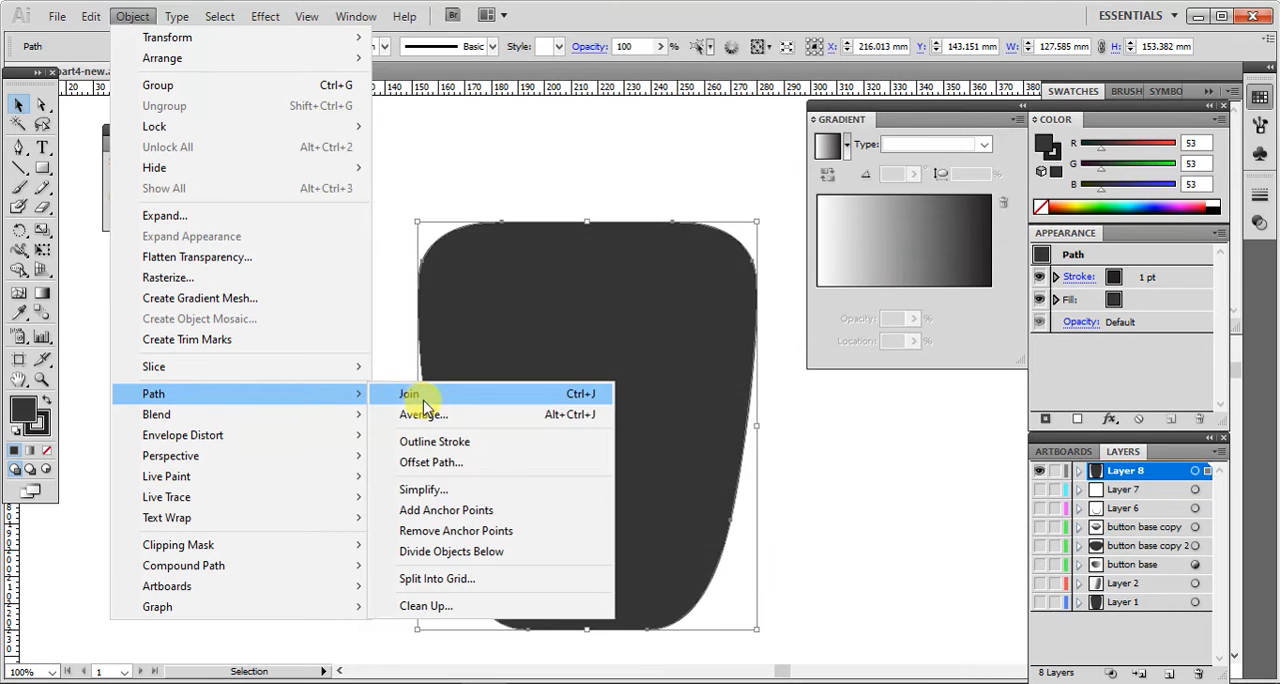
{"action": "left_click", "coordinate": [429, 463]}
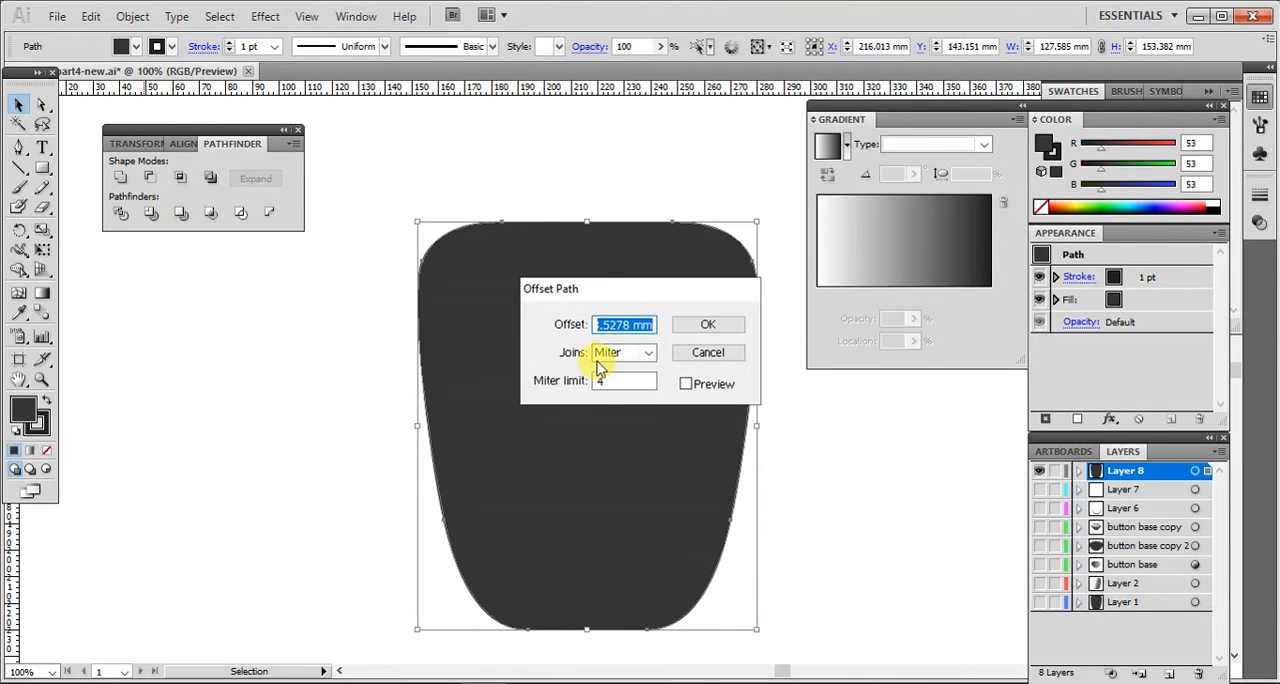
{"action": "type", "text": "-2.5"}
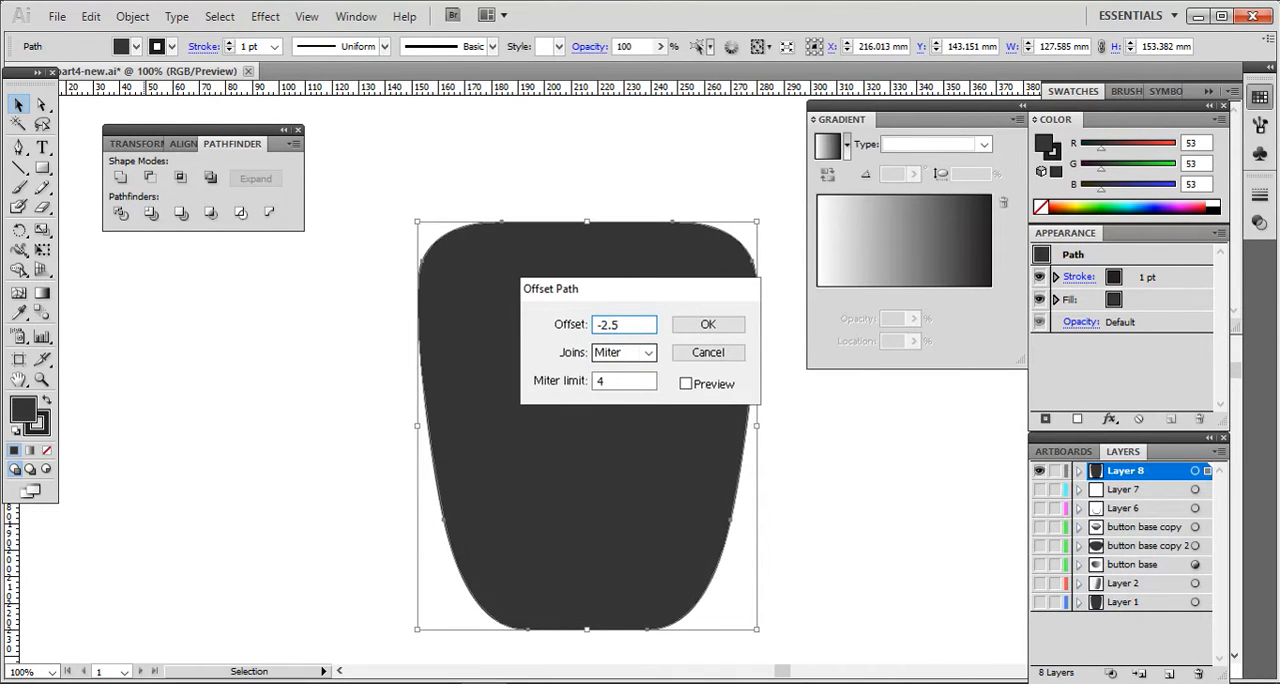
{"action": "key", "text": "Return"}
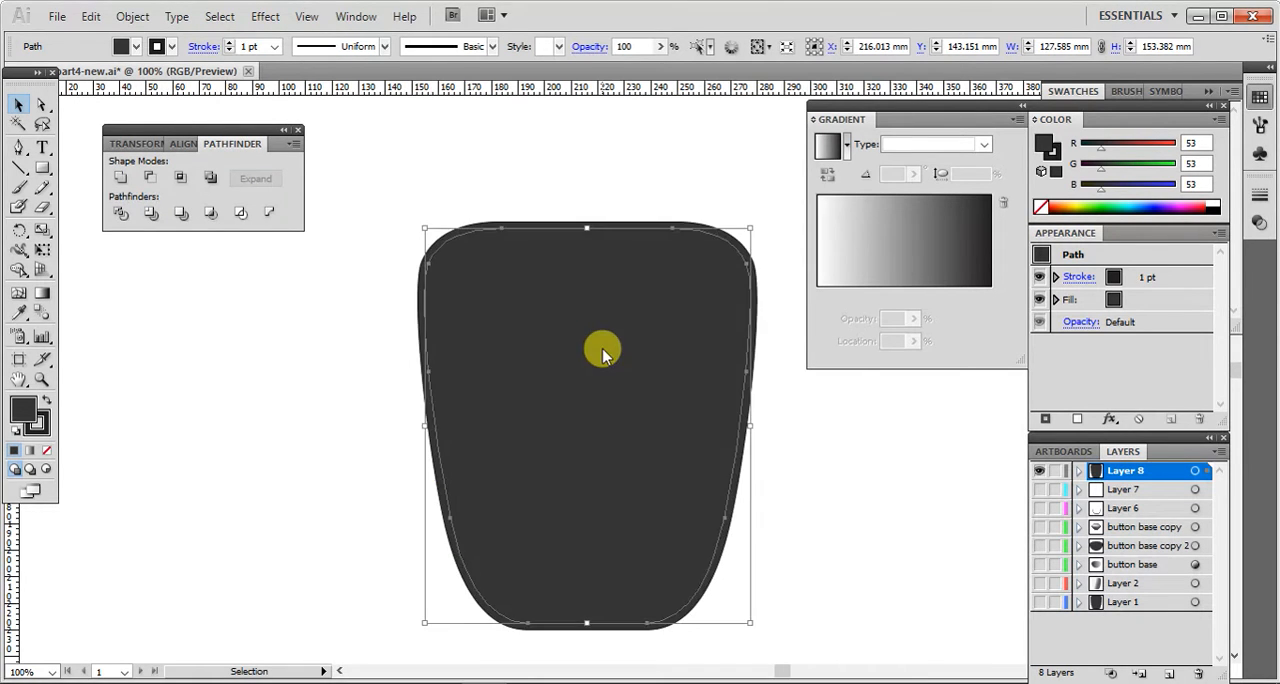
Step: Select both the body shape and its inset copy and subtract the front shape with Minus Front, leaving a thin ring
{"action": "left_click", "coordinate": [371, 177]}
{"action": "left_click_drag", "start_coordinate": [458, 281], "coordinate": [780, 661]}
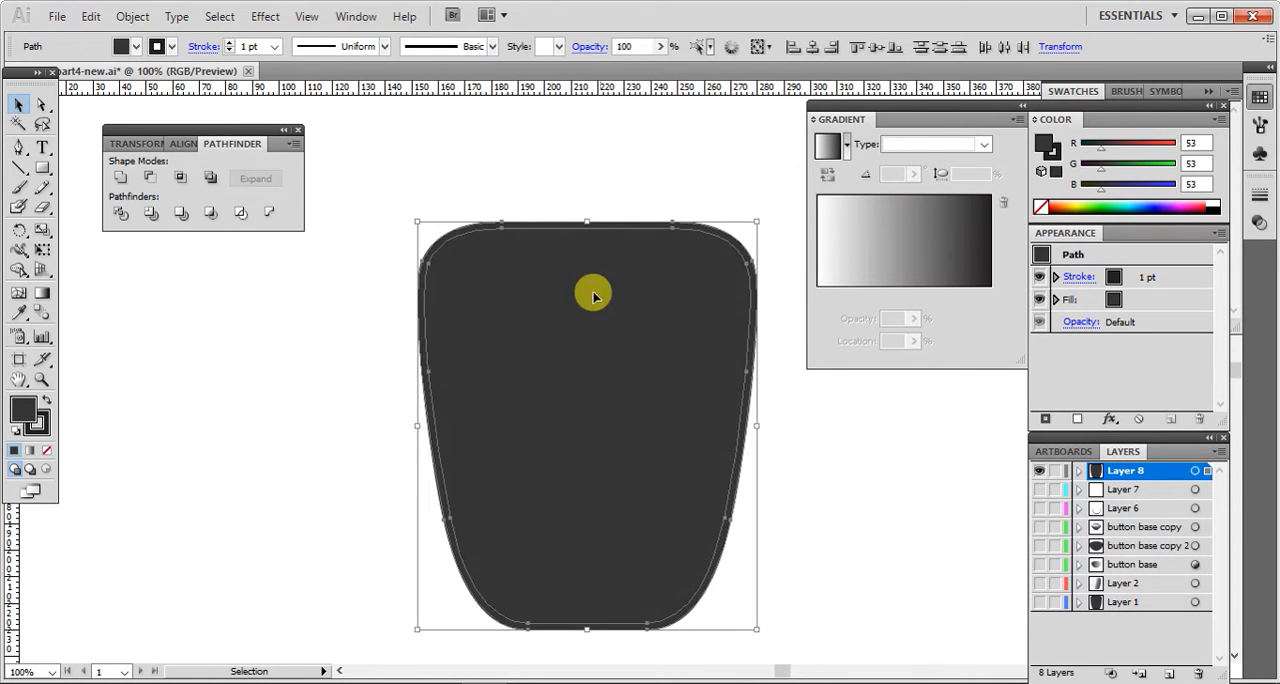
{"action": "left_click", "coordinate": [148, 178]}
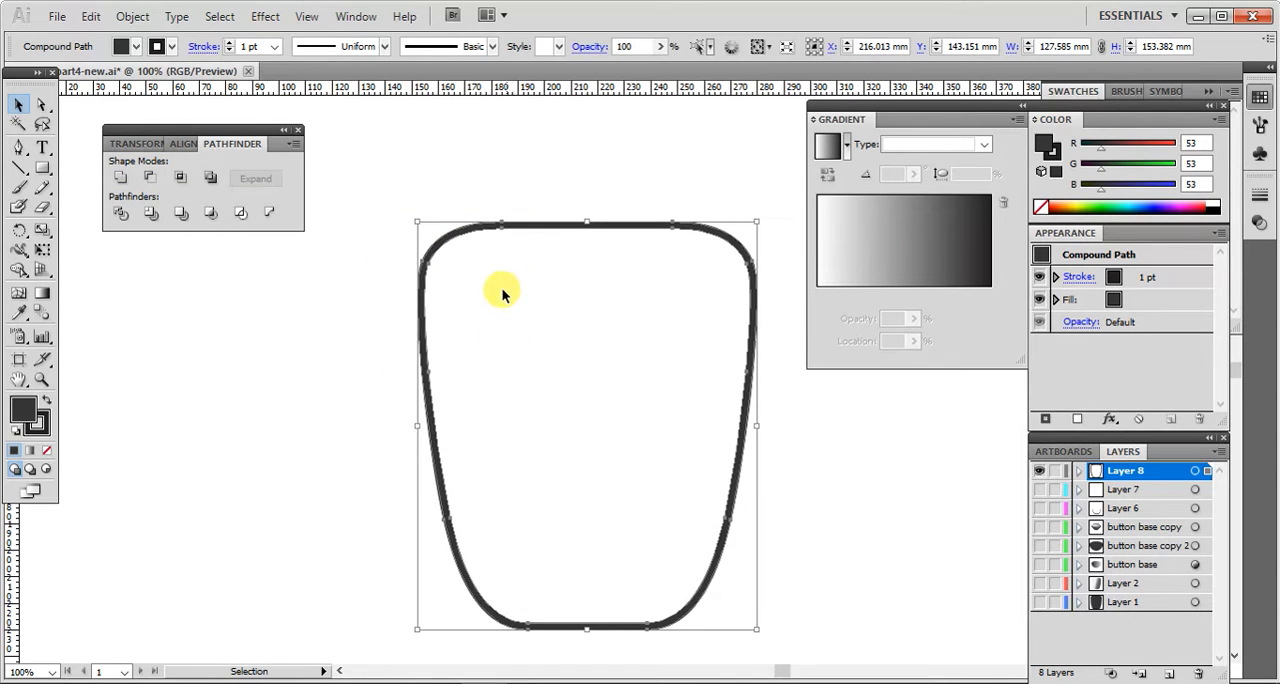
{"action": "left_click", "coordinate": [331, 340]}
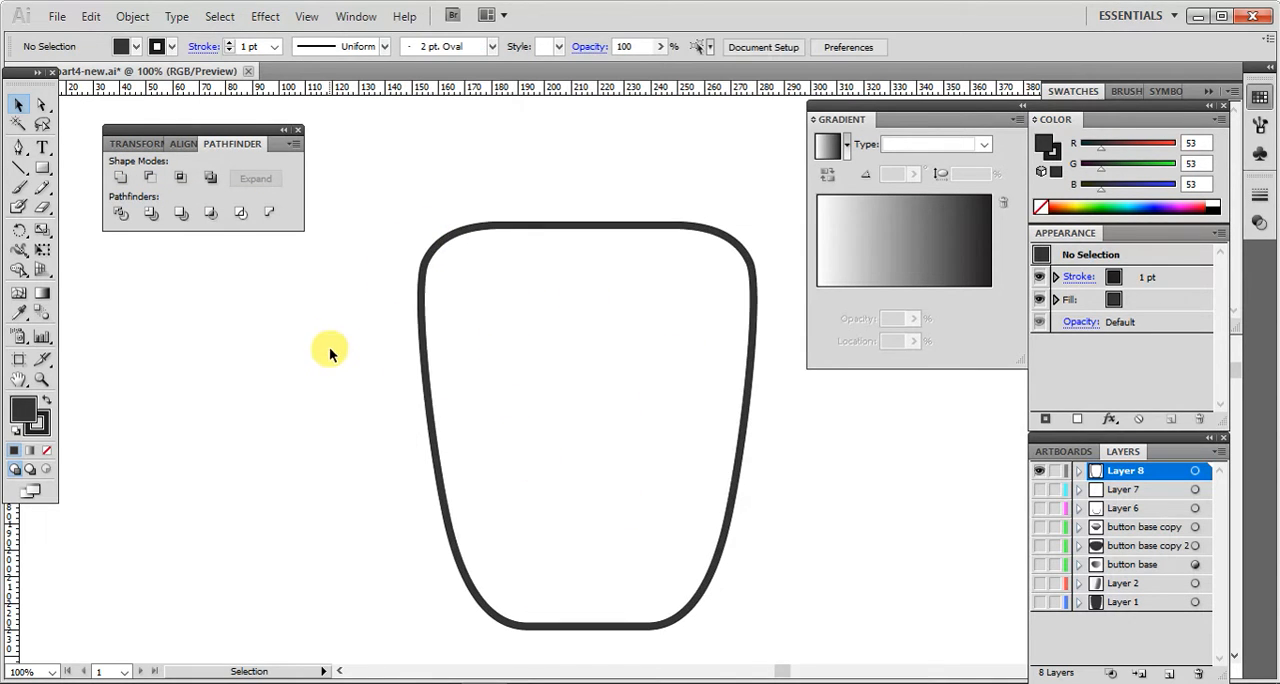
Step: Fill the ring with a linear white-to-black gradient running diagonally down to the right at about -42°
{"action": "left_click", "coordinate": [431, 398]}
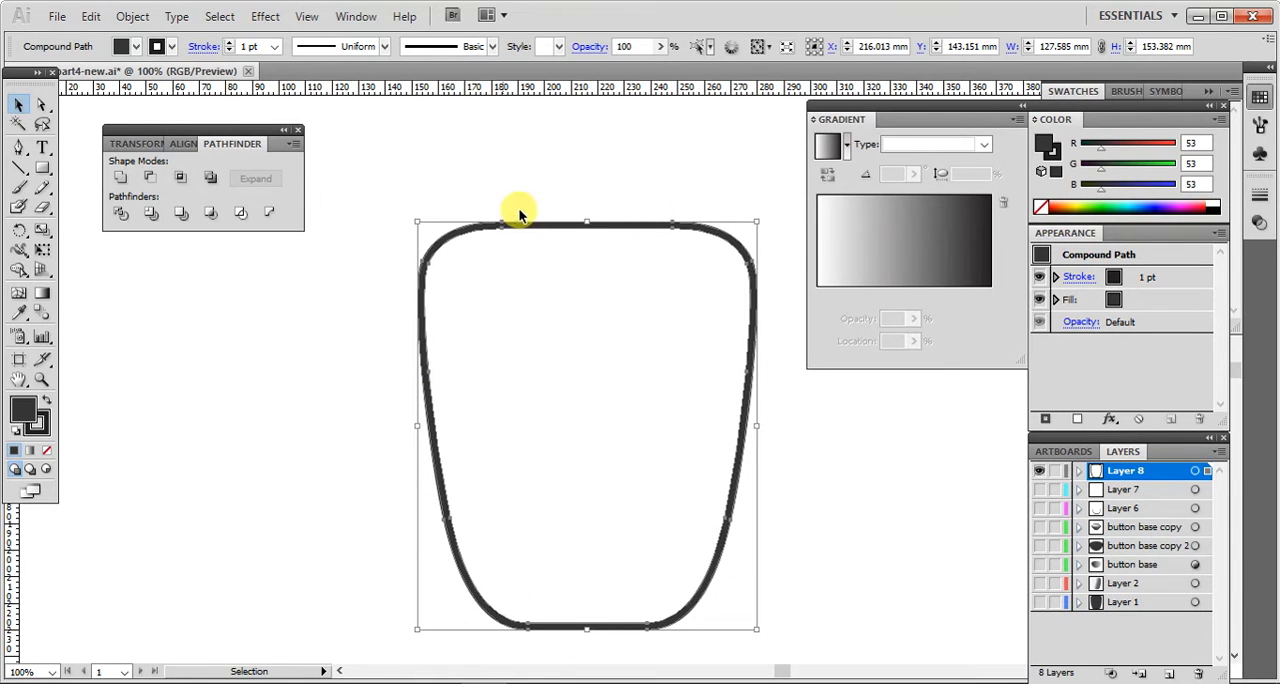
{"action": "left_click", "coordinate": [31, 452]}
{"action": "left_click", "coordinate": [42, 292]}
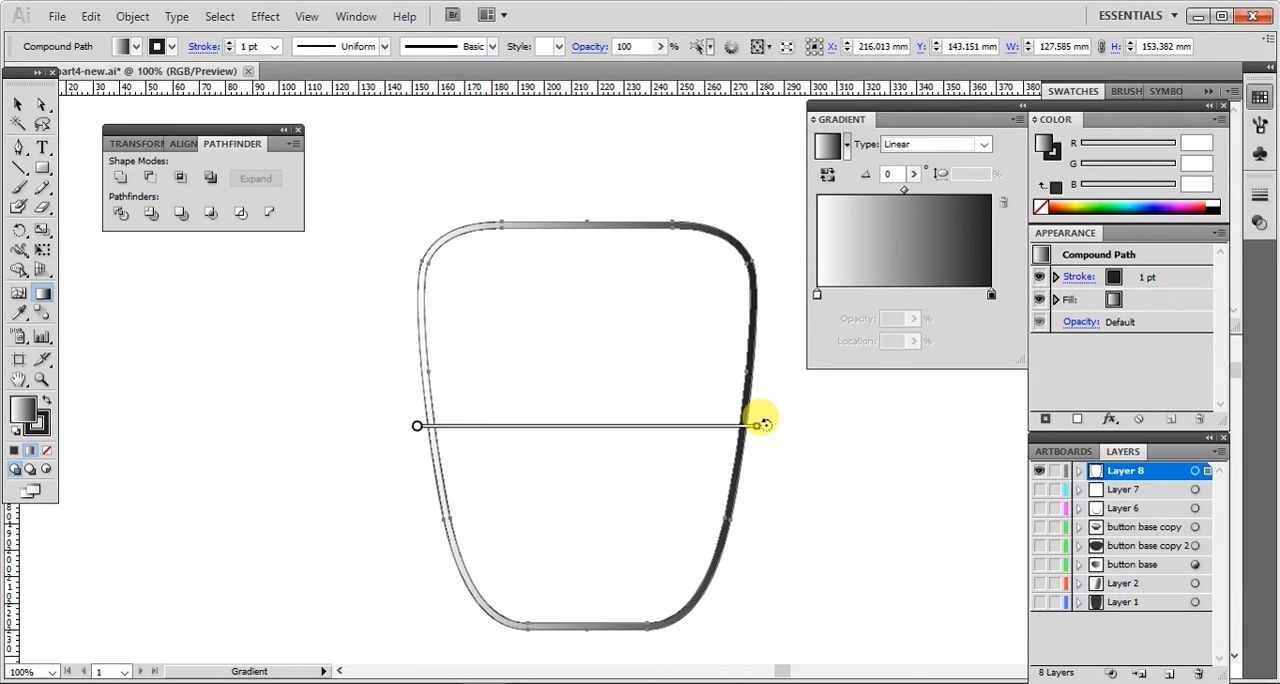
{"action": "left_click_drag", "start_coordinate": [760, 424], "coordinate": [708, 584]}
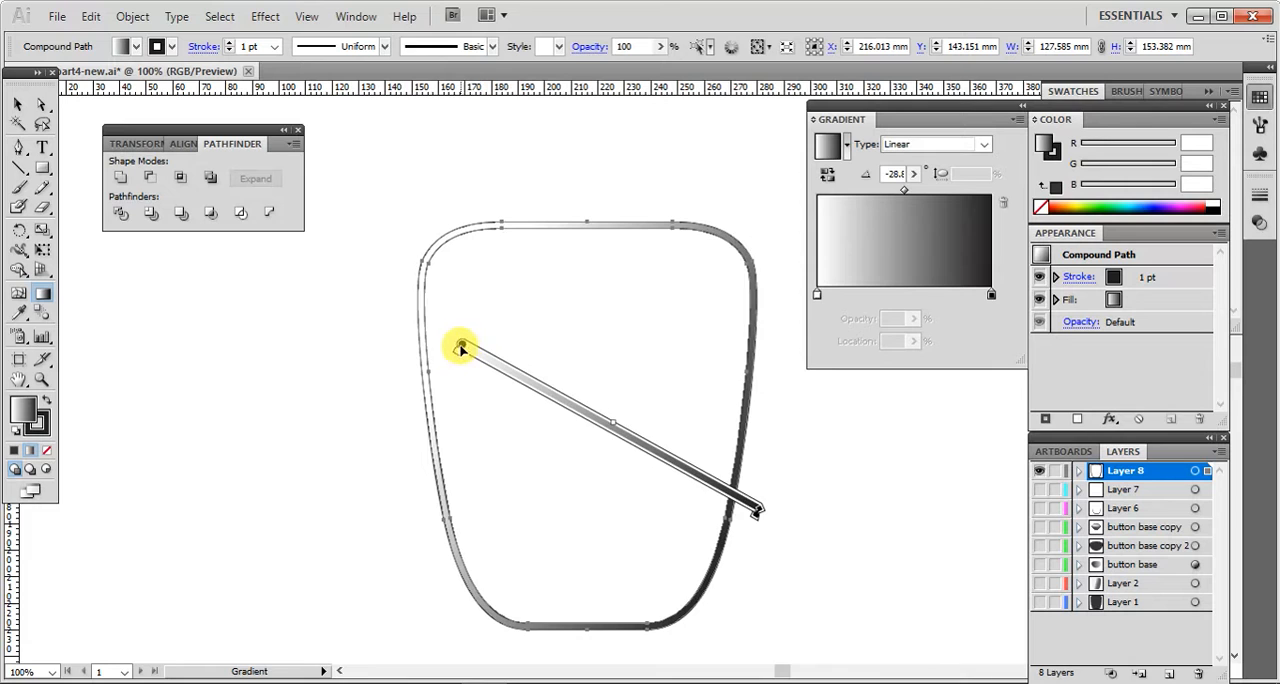
{"action": "mouse_move", "coordinate": [461, 347]}
{"action": "left_mouse_down"}
{"action": "mouse_move", "coordinate": [457, 306]}
{"action": "mouse_move", "coordinate": [434, 329]}
{"action": "left_mouse_up"}
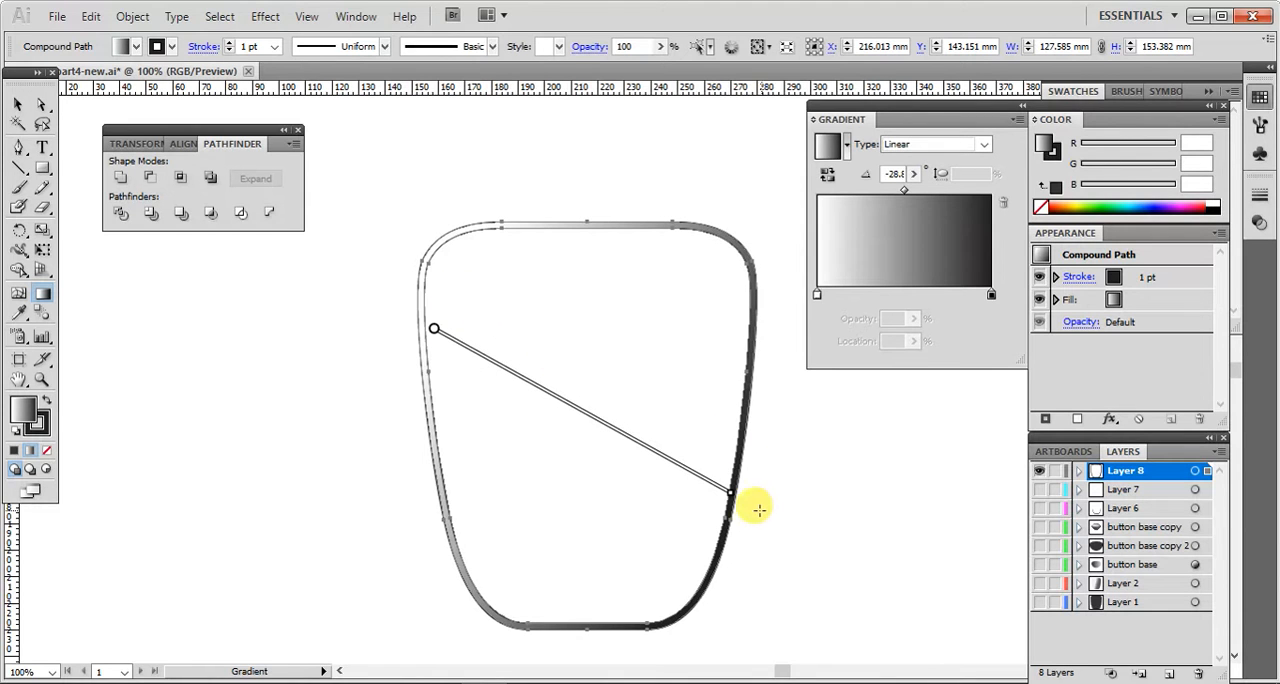
{"action": "left_click_drag", "start_coordinate": [735, 492], "coordinate": [660, 525]}
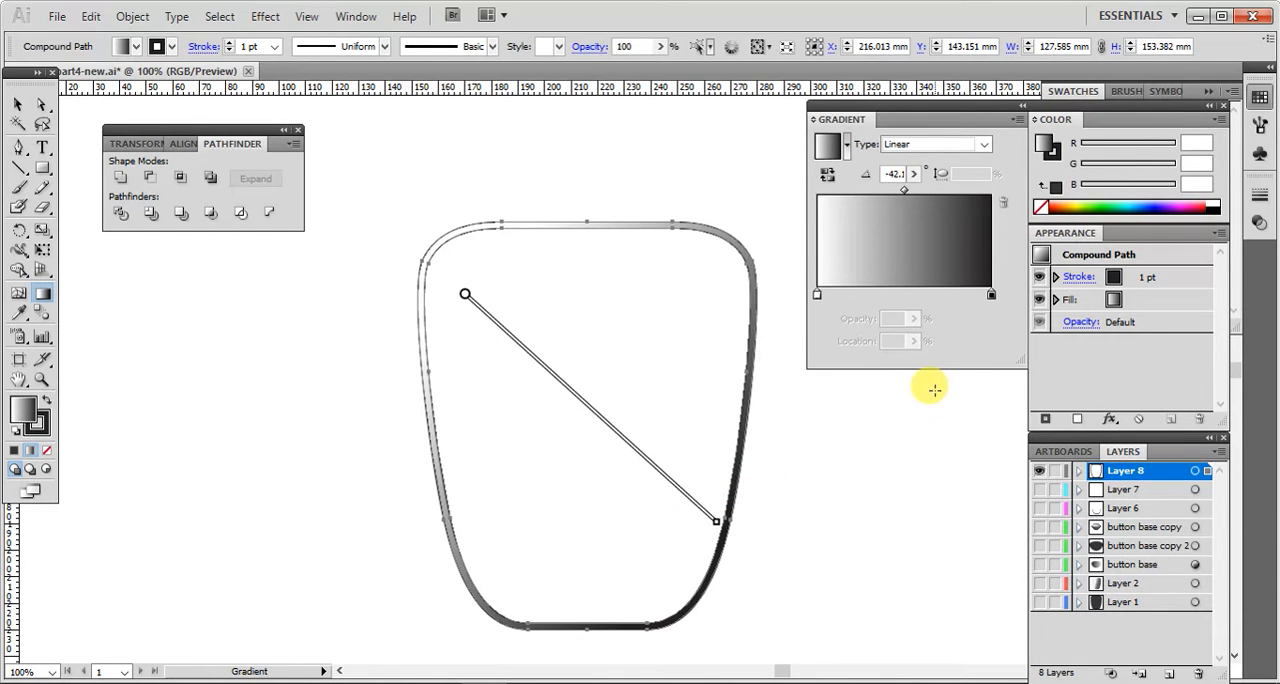
Step: Add gradient stops at about 28% and 74%, and set the end stop at 100% to white
{"action": "left_click", "coordinate": [867, 294]}
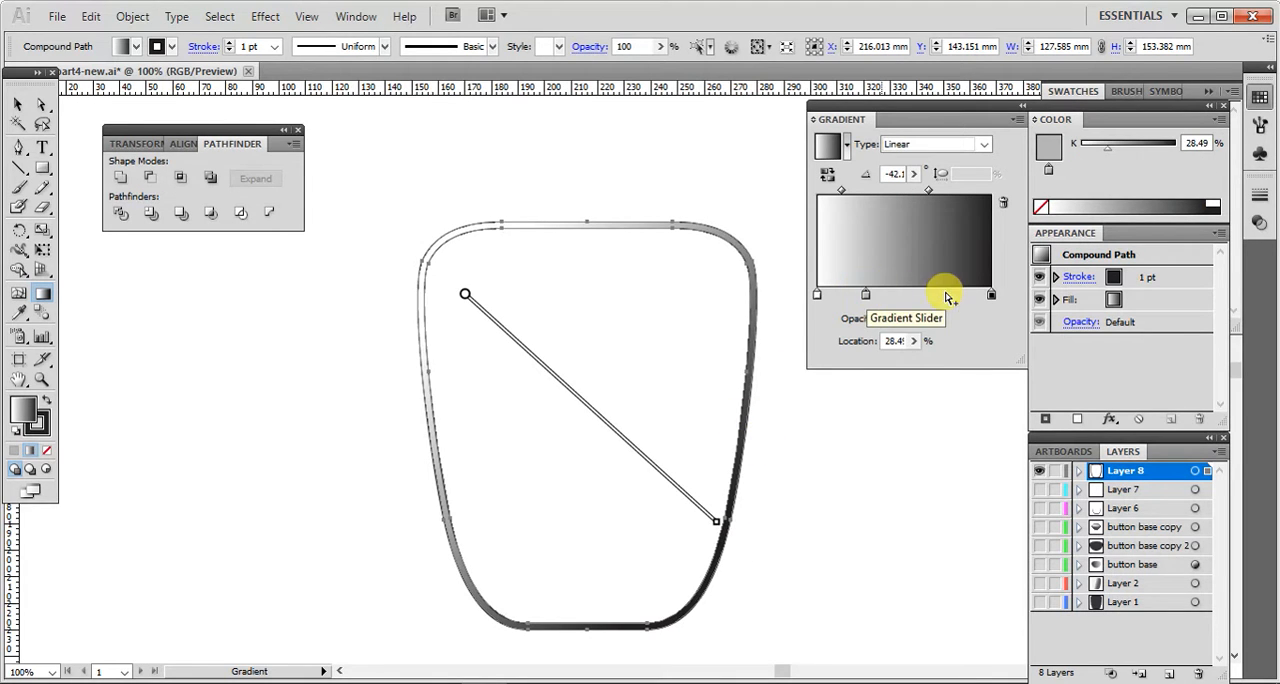
{"action": "left_click", "coordinate": [946, 294]}
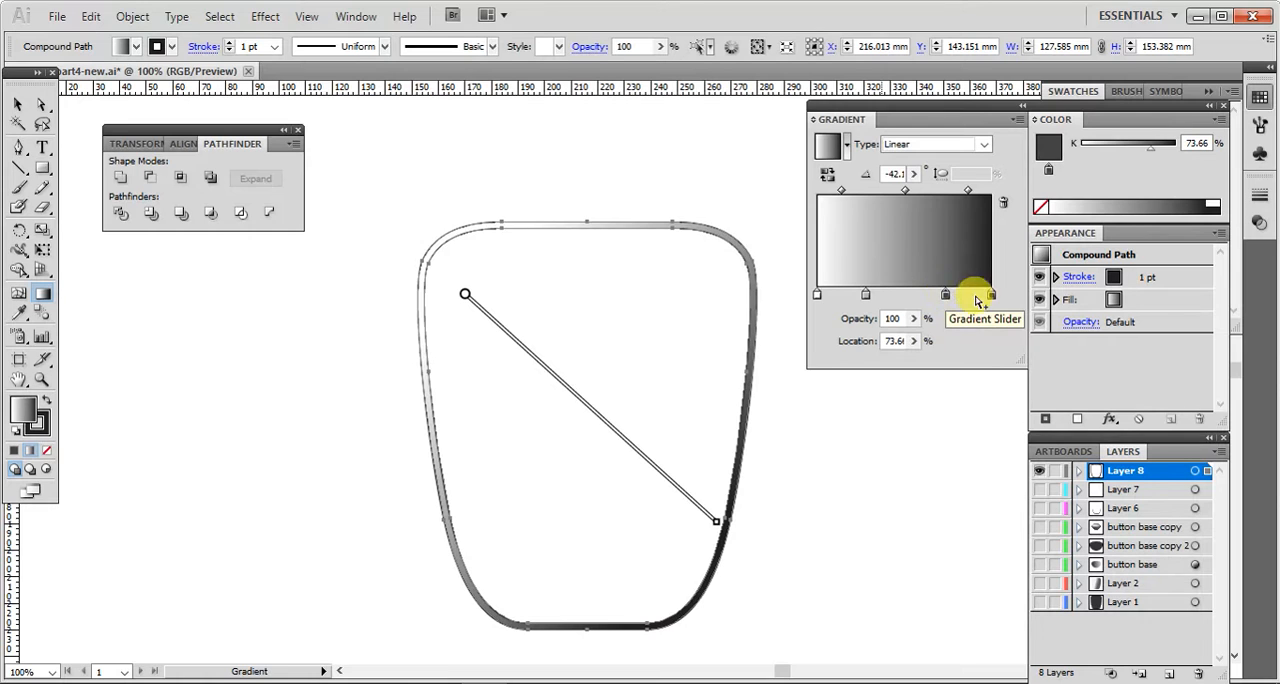
{"action": "double_click", "coordinate": [992, 297]}
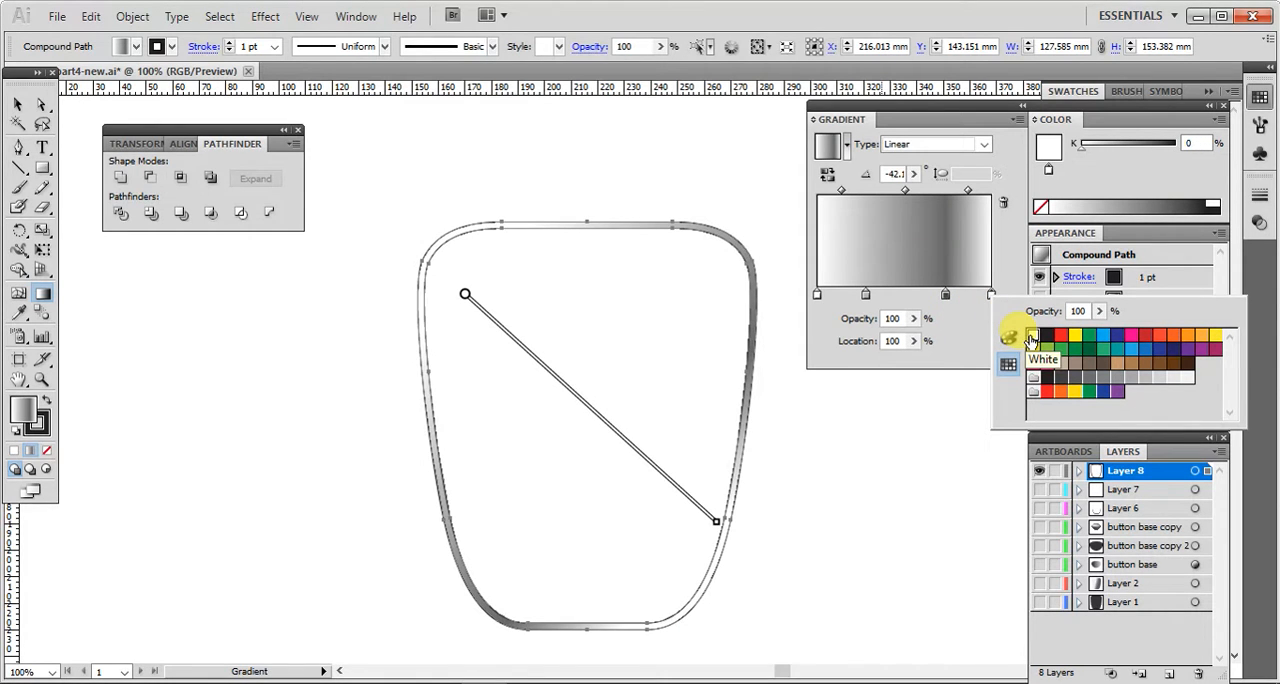
Step: Shift the light grey gradient stop to about 35% and add a white stop at about 25%
{"action": "left_click", "coordinate": [869, 298]}
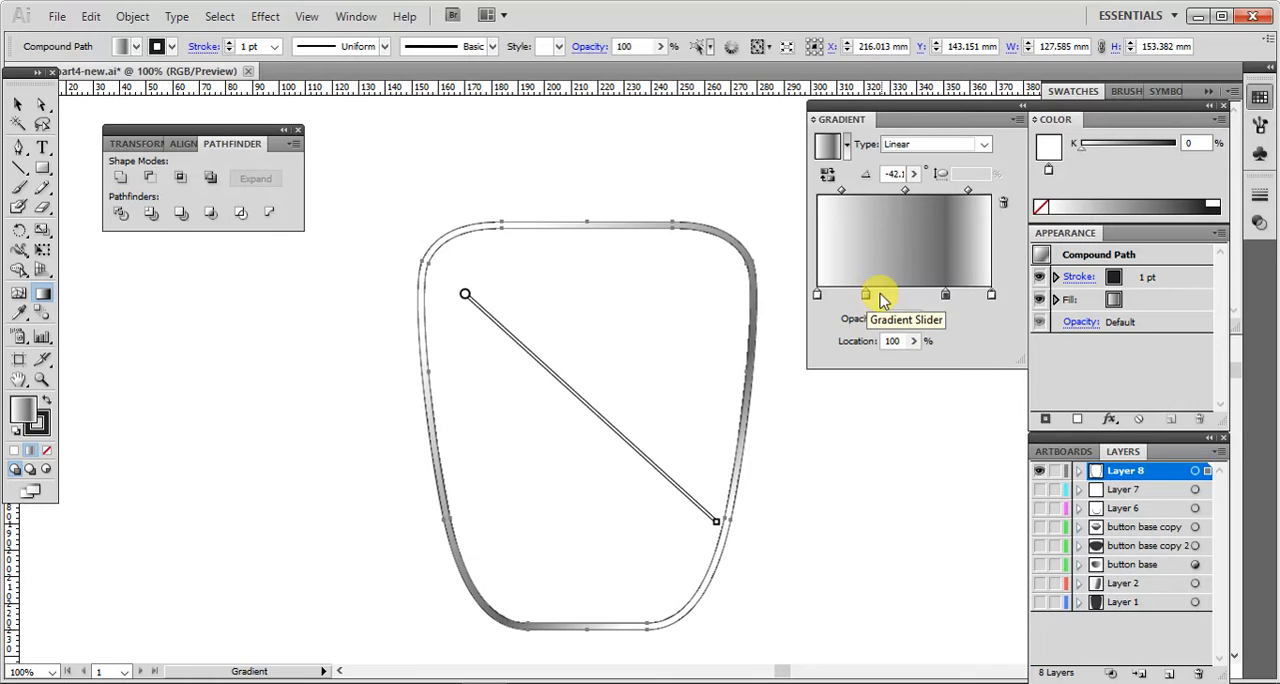
{"action": "left_click_drag", "start_coordinate": [868, 300], "coordinate": [859, 297]}
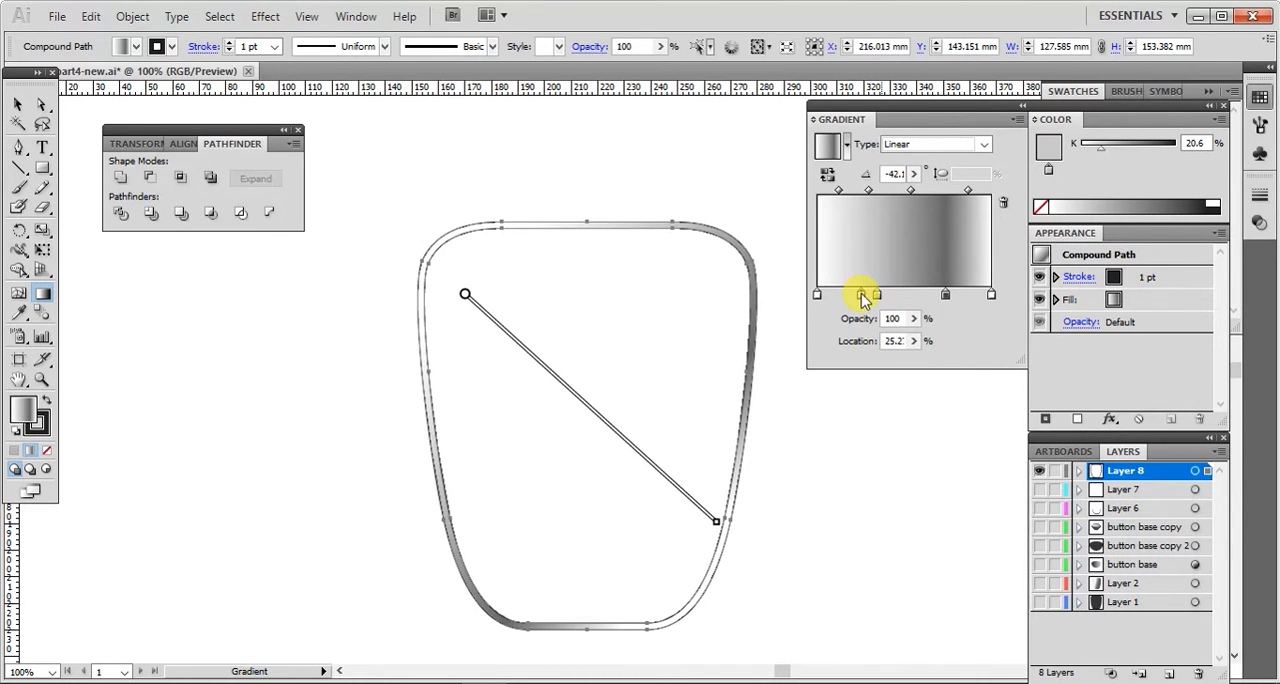
{"action": "double_click", "coordinate": [860, 297]}
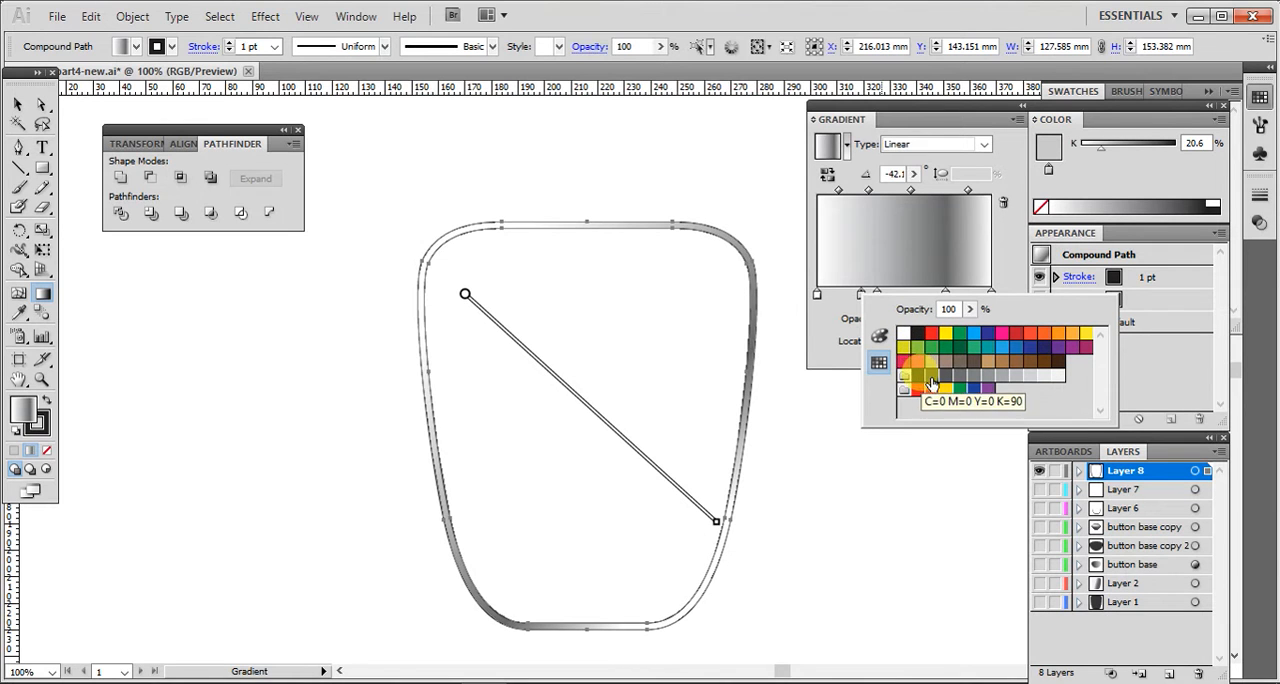
{"action": "left_click", "coordinate": [904, 334]}
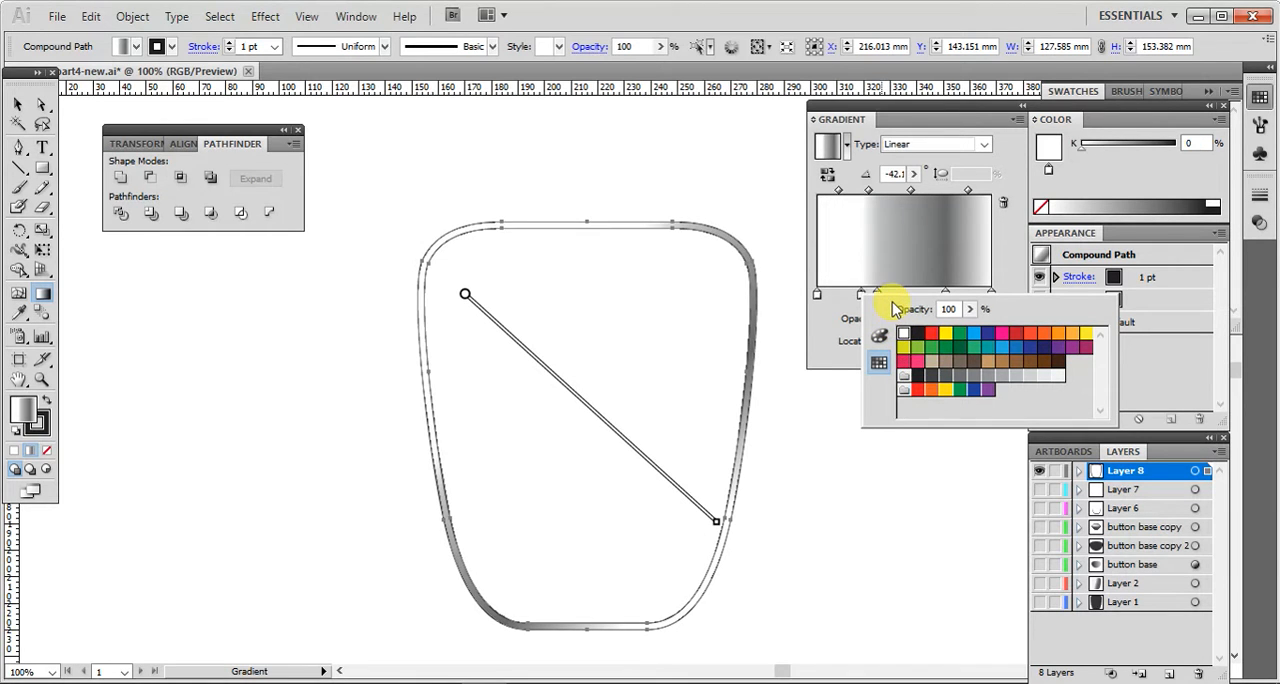
{"action": "left_click", "coordinate": [898, 293]}
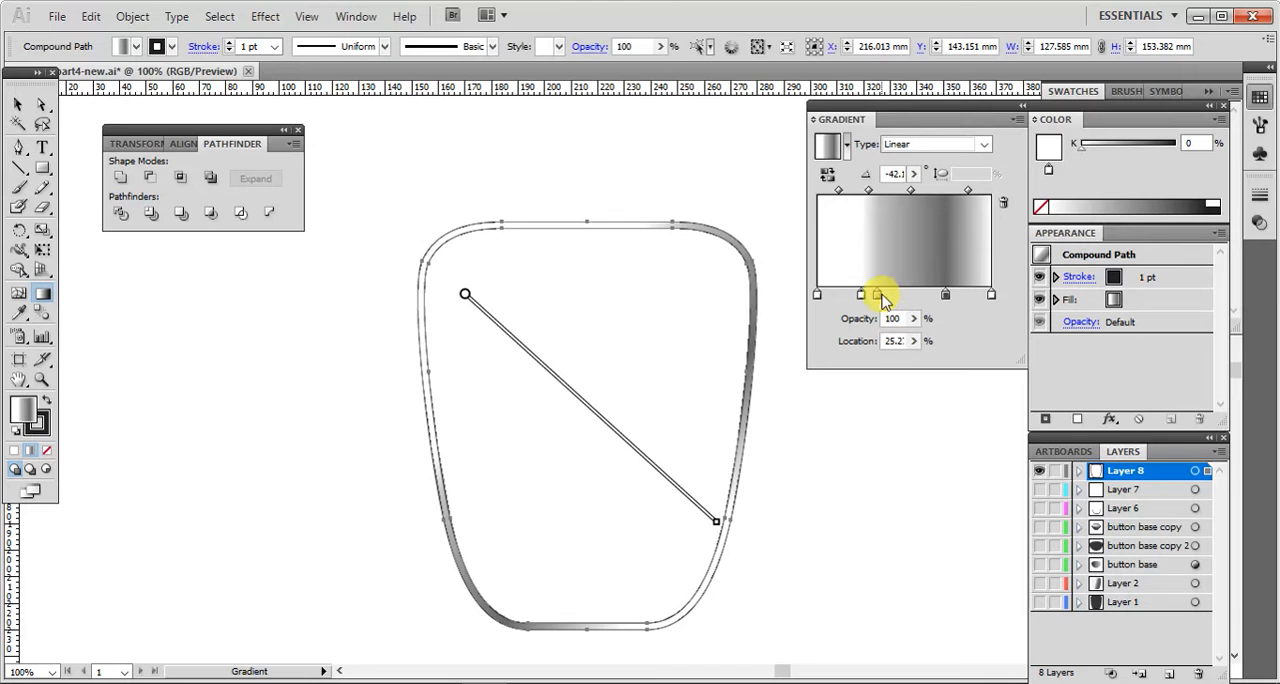
Step: Set the gradient stop at about 35% to dark grey (R 65, G 64, B 66)
{"action": "left_click", "coordinate": [878, 300]}
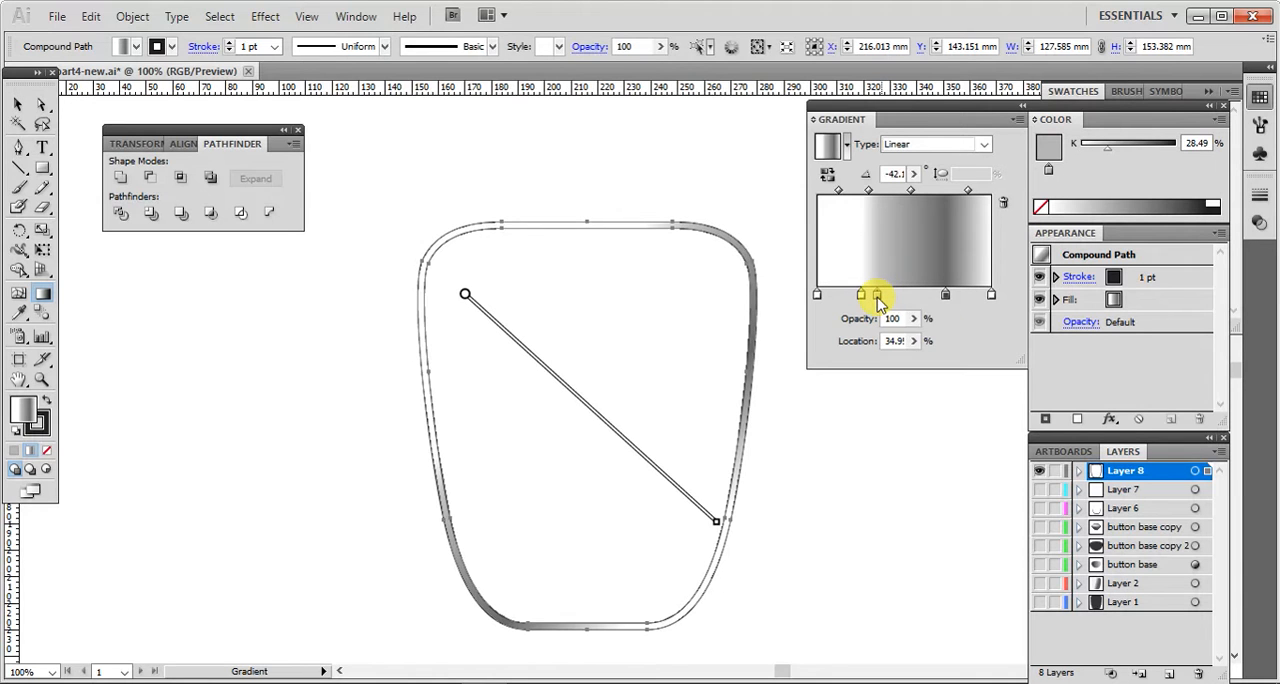
{"action": "double_click", "coordinate": [878, 300]}
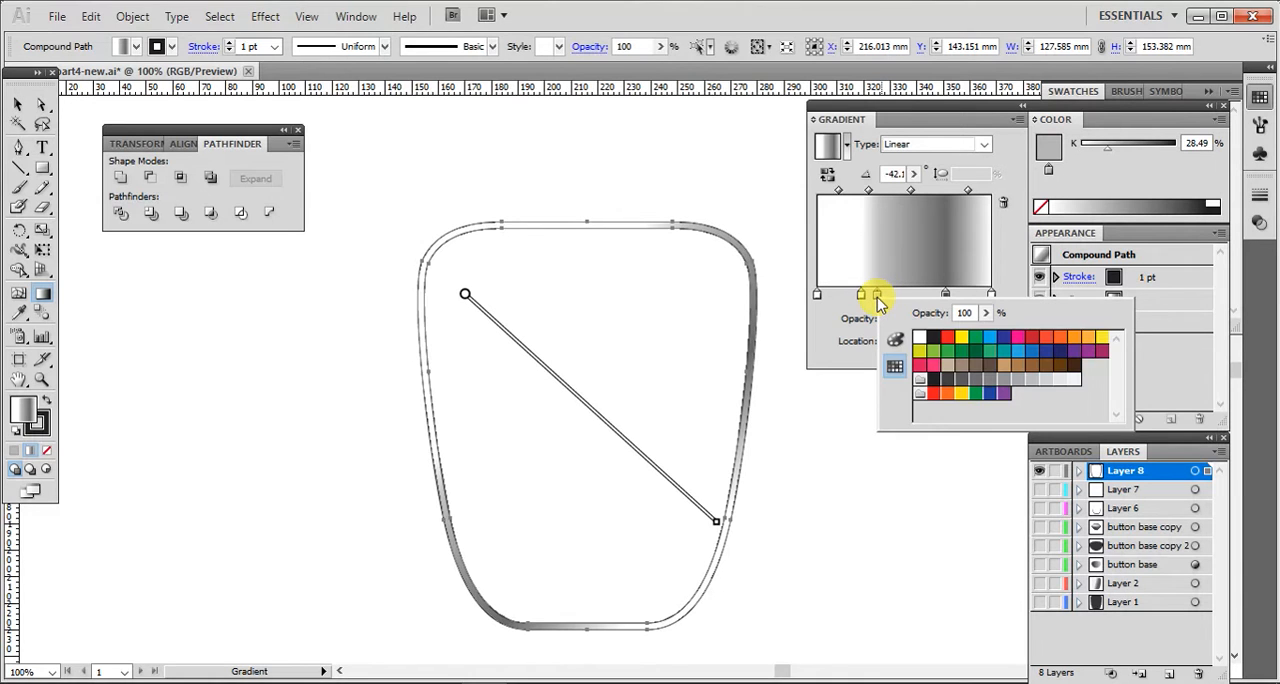
{"action": "left_click", "coordinate": [946, 381]}
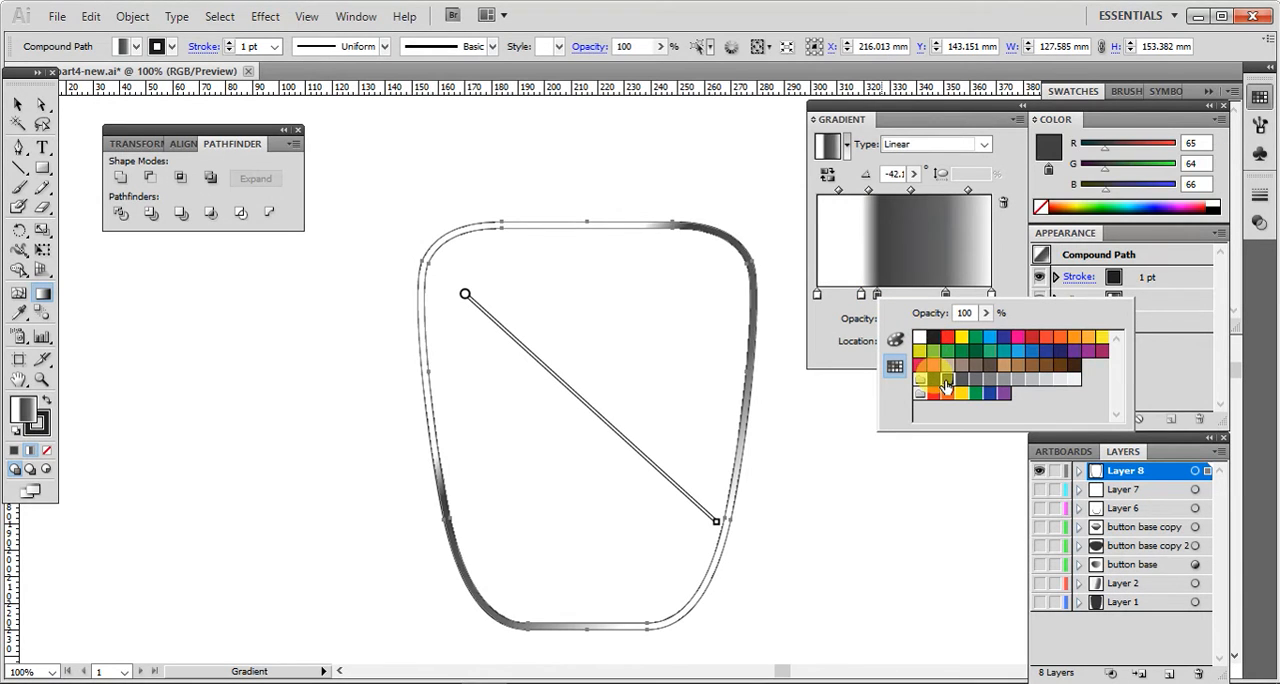
{"action": "left_click", "coordinate": [858, 469]}
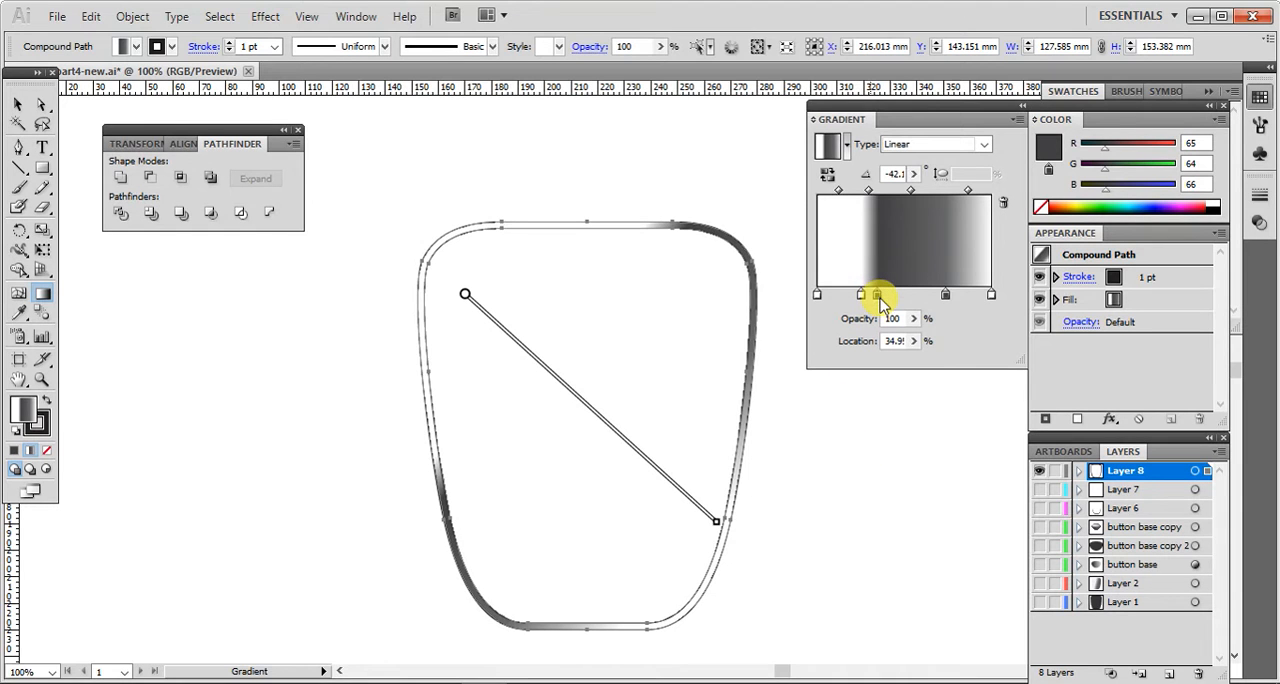
Step: Shift the two dark grey gradient stops to about 70% and 85%, and the inner white stop to about 34%
{"action": "left_click_drag", "start_coordinate": [879, 297], "coordinate": [918, 295]}
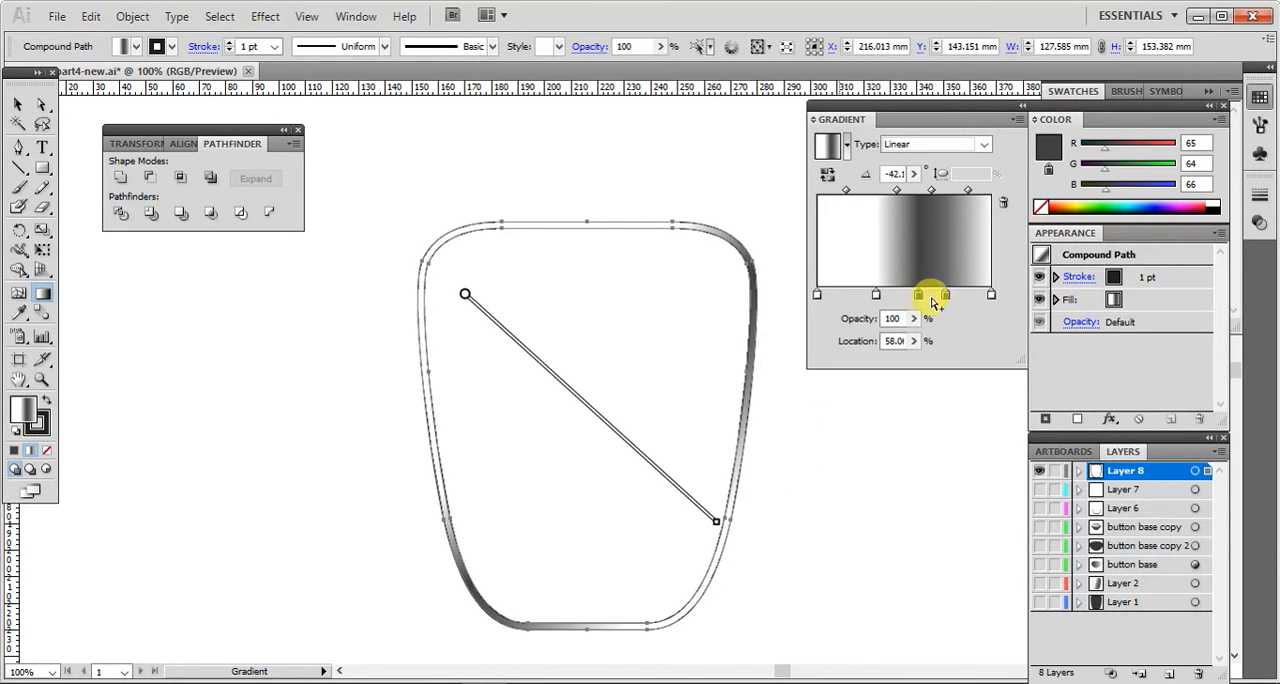
{"action": "left_click_drag", "start_coordinate": [946, 296], "coordinate": [964, 297]}
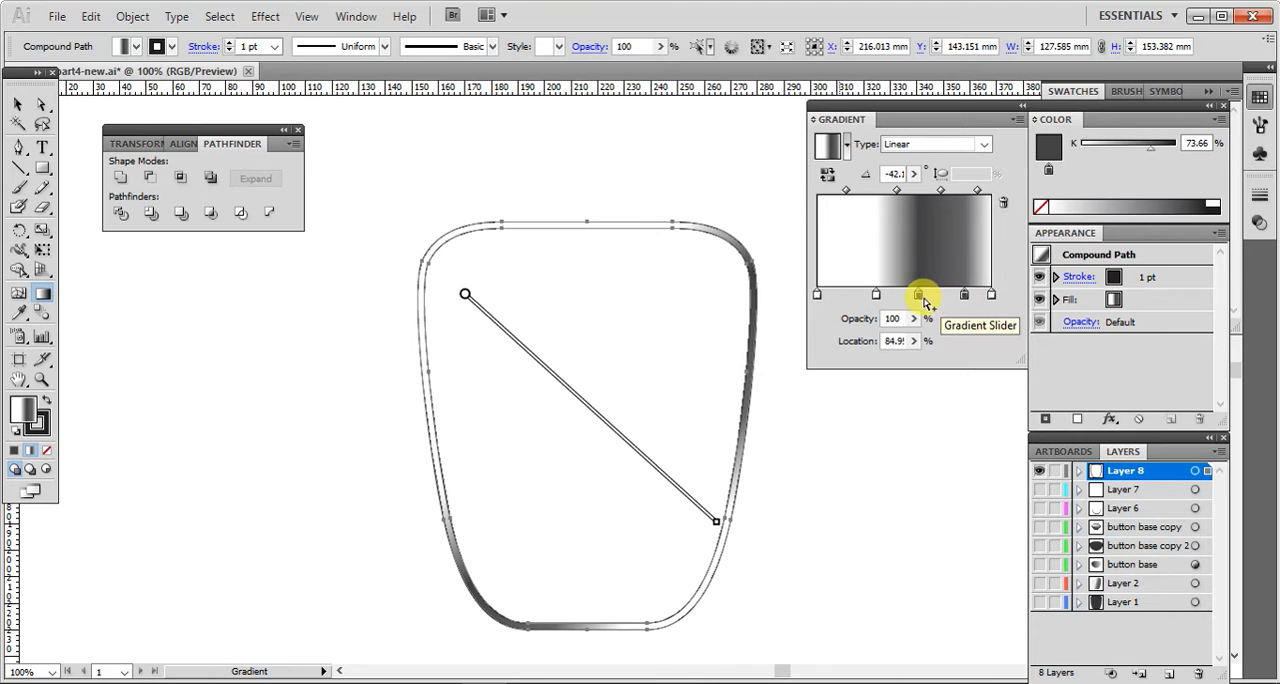
{"action": "left_click_drag", "start_coordinate": [918, 297], "coordinate": [940, 297]}
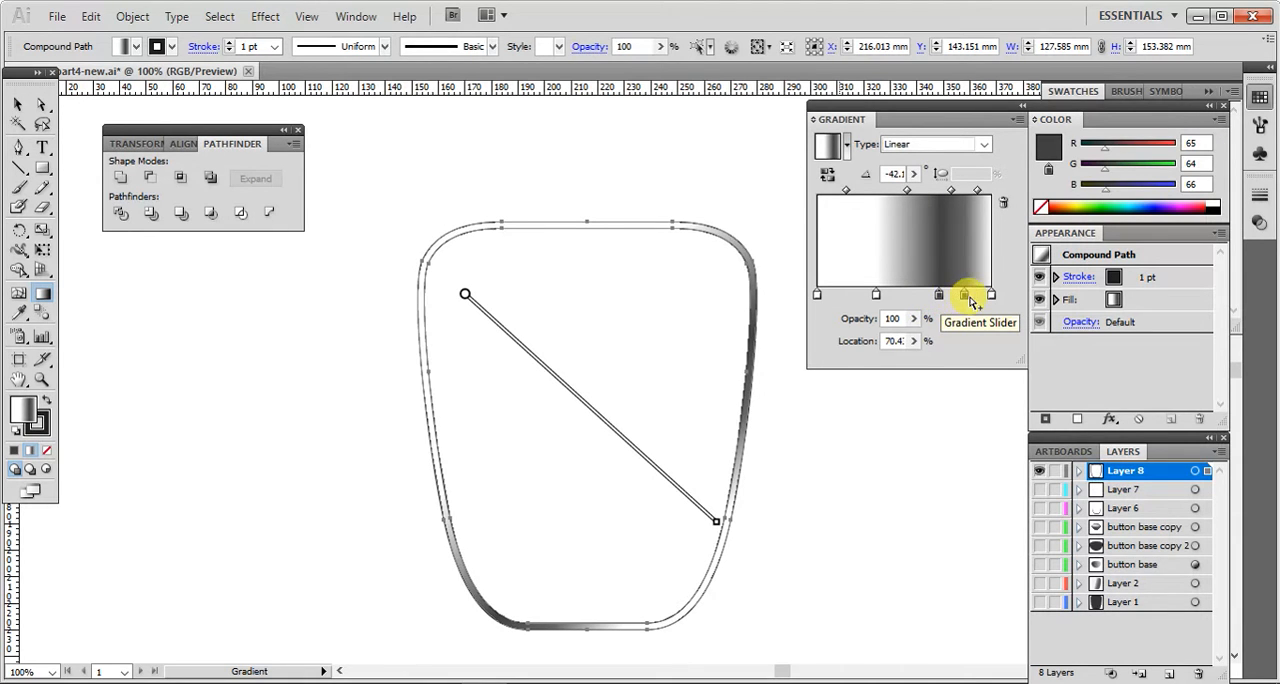
Step: Set the gradient stop at about 85% to light grey (R 167, G 169, B 172)
{"action": "double_click", "coordinate": [964, 296]}
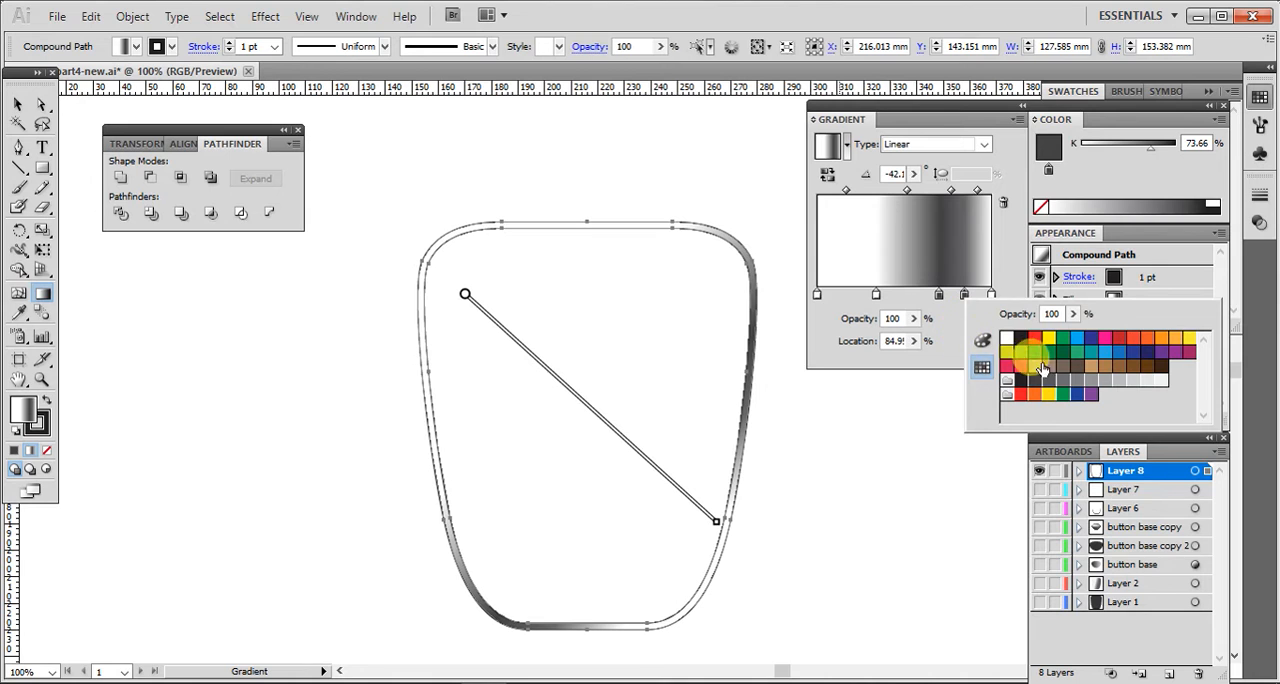
{"action": "left_click", "coordinate": [1103, 383]}
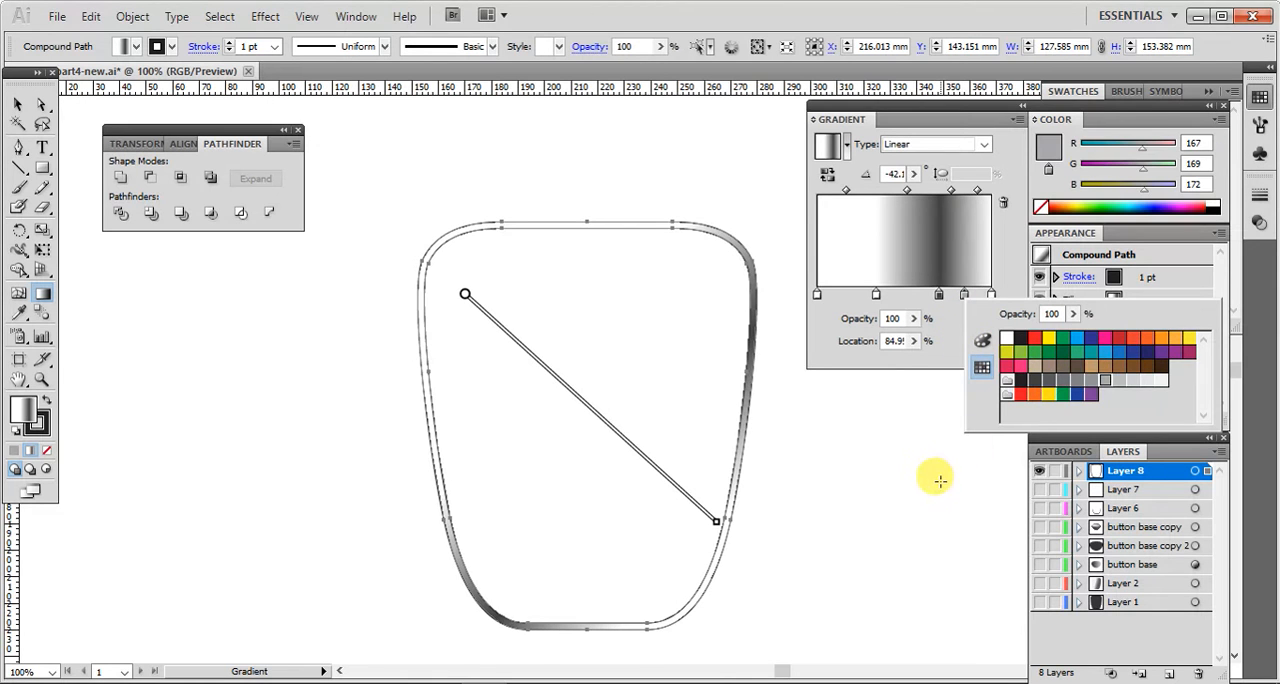
{"action": "left_click", "coordinate": [934, 479]}
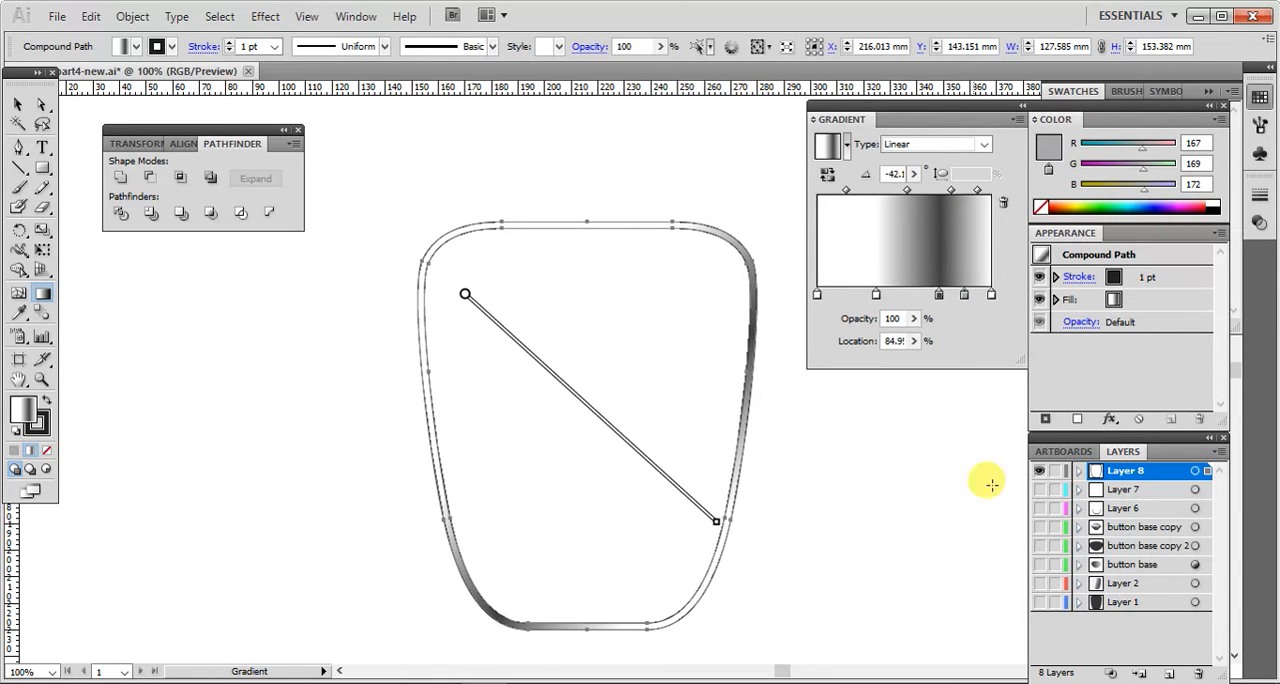
Step: Show all the hidden layers and remove the stroke from the gradient ring
{"action": "left_click_drag", "start_coordinate": [1037, 510], "coordinate": [1041, 601]}
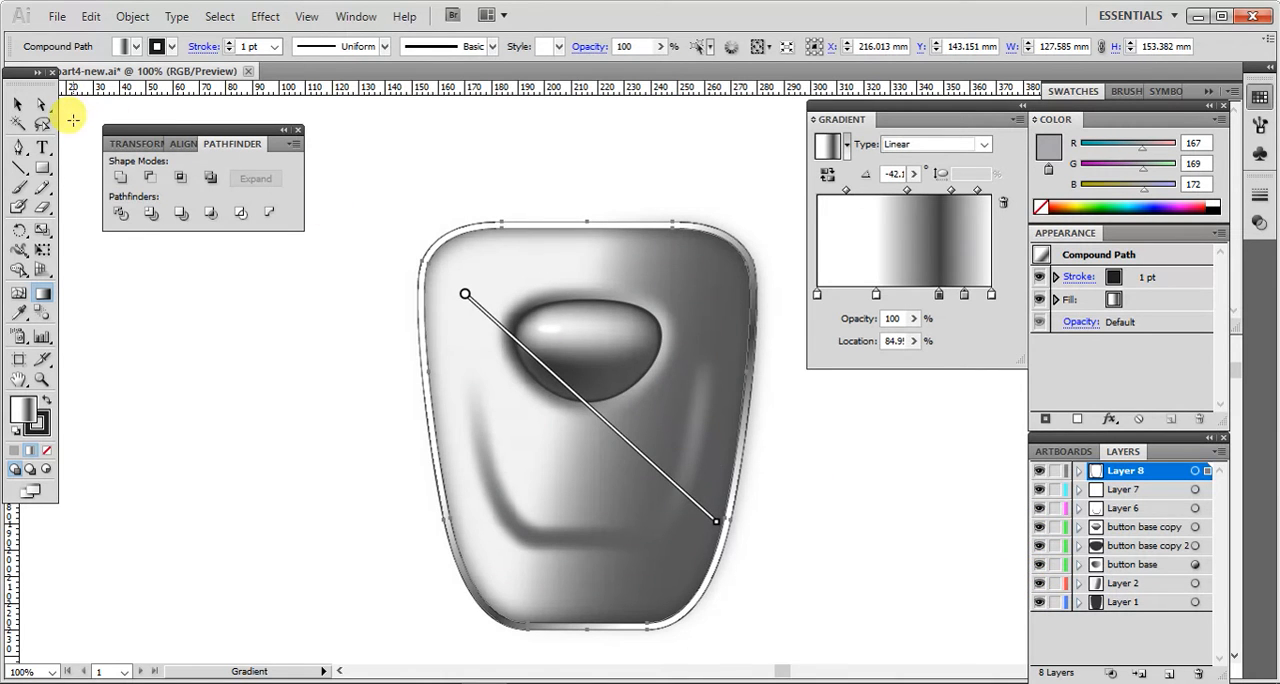
{"action": "left_click", "coordinate": [172, 48]}
{"action": "left_click", "coordinate": [7, 64]}
{"action": "left_click", "coordinate": [18, 104]}
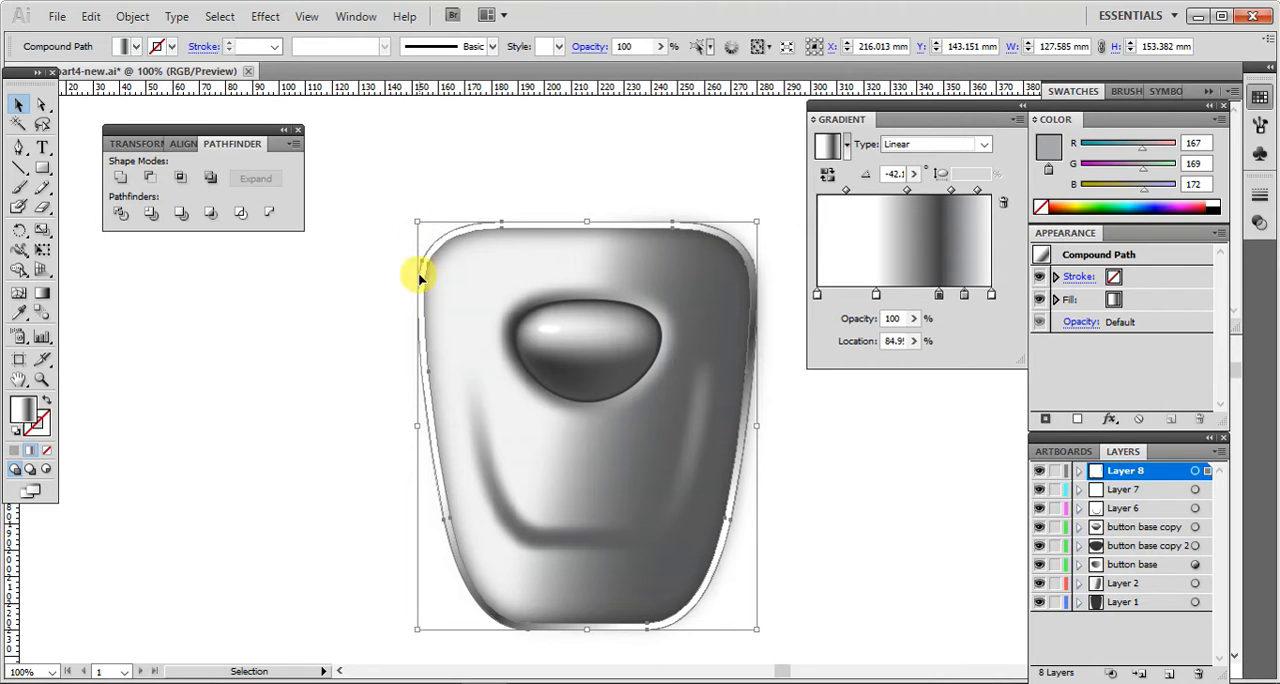
Step: Shrink the ring about its centre to about 124 mm wide and 150 mm high, then deselect it
{"action": "left_click_drag", "start_coordinate": [414, 426], "coordinate": [420, 426]}
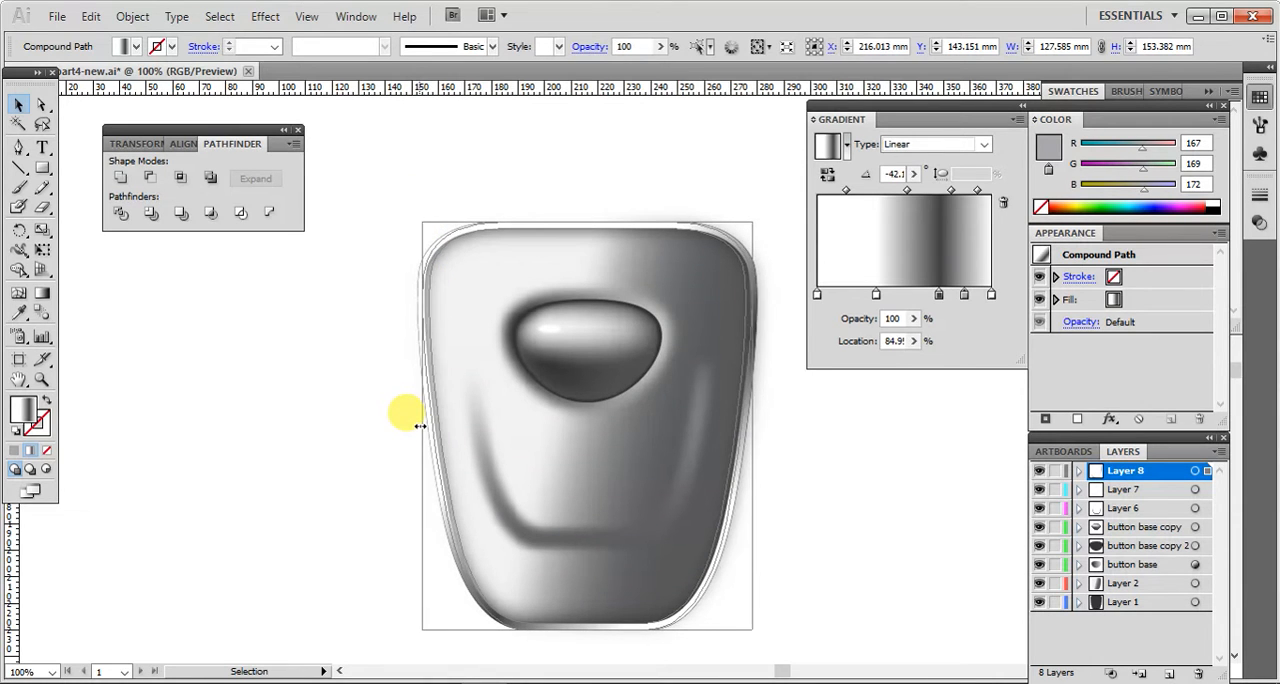
{"action": "left_click_drag", "start_coordinate": [587, 630], "coordinate": [588, 626]}
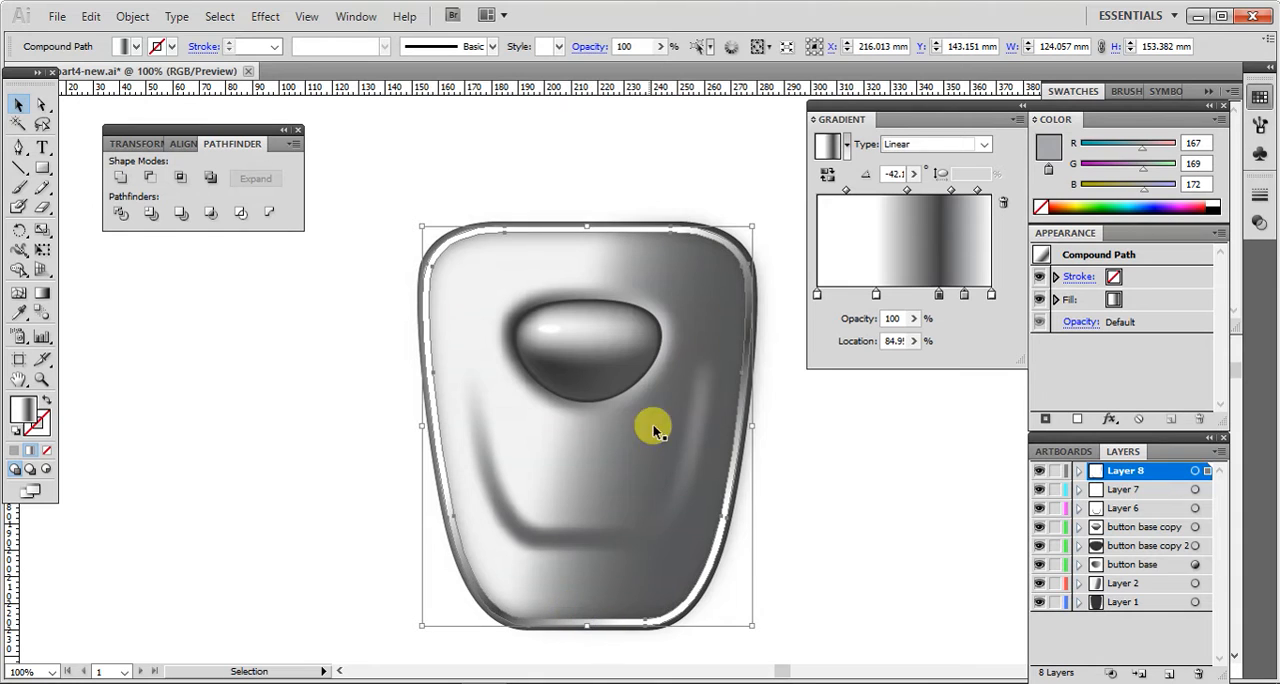
{"action": "left_click", "coordinate": [457, 149]}
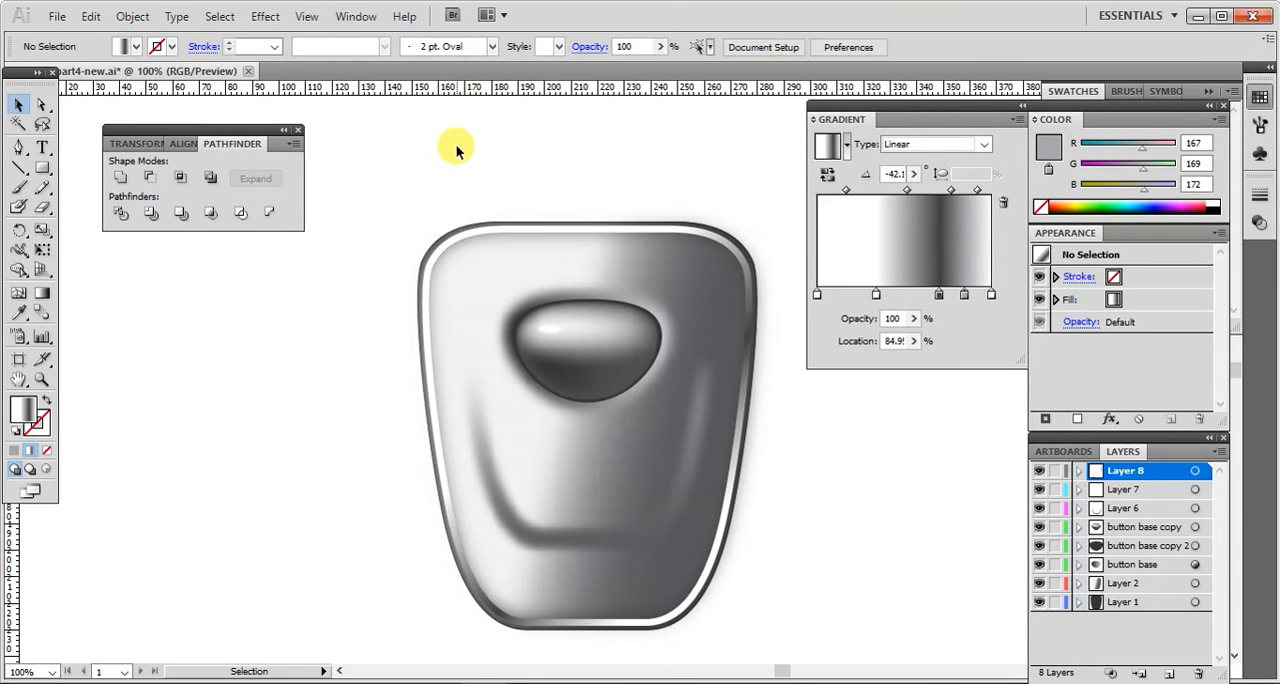
Step: Apply a Gaussian Blur with a 7-pixel radius to the gradient ring
{"action": "left_click", "coordinate": [458, 240]}
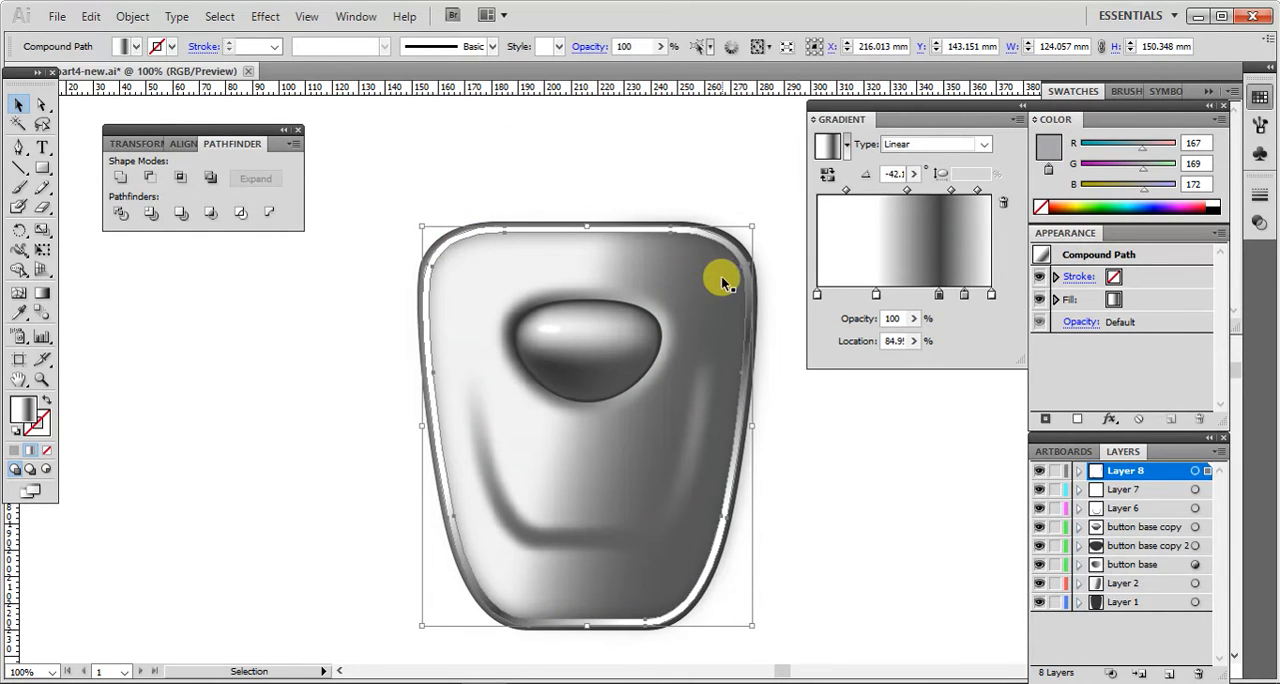
{"action": "left_click", "coordinate": [265, 17]}
{"action": "mouse_move", "coordinate": [290, 330]}
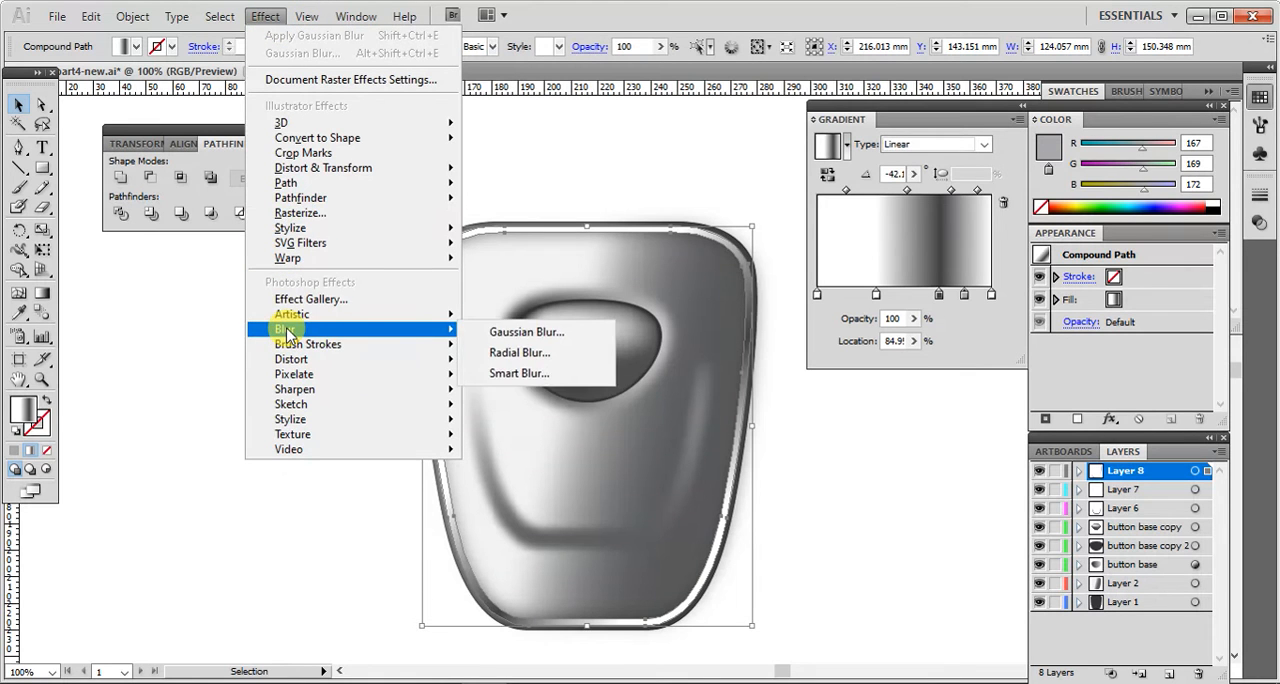
{"action": "left_click", "coordinate": [506, 329]}
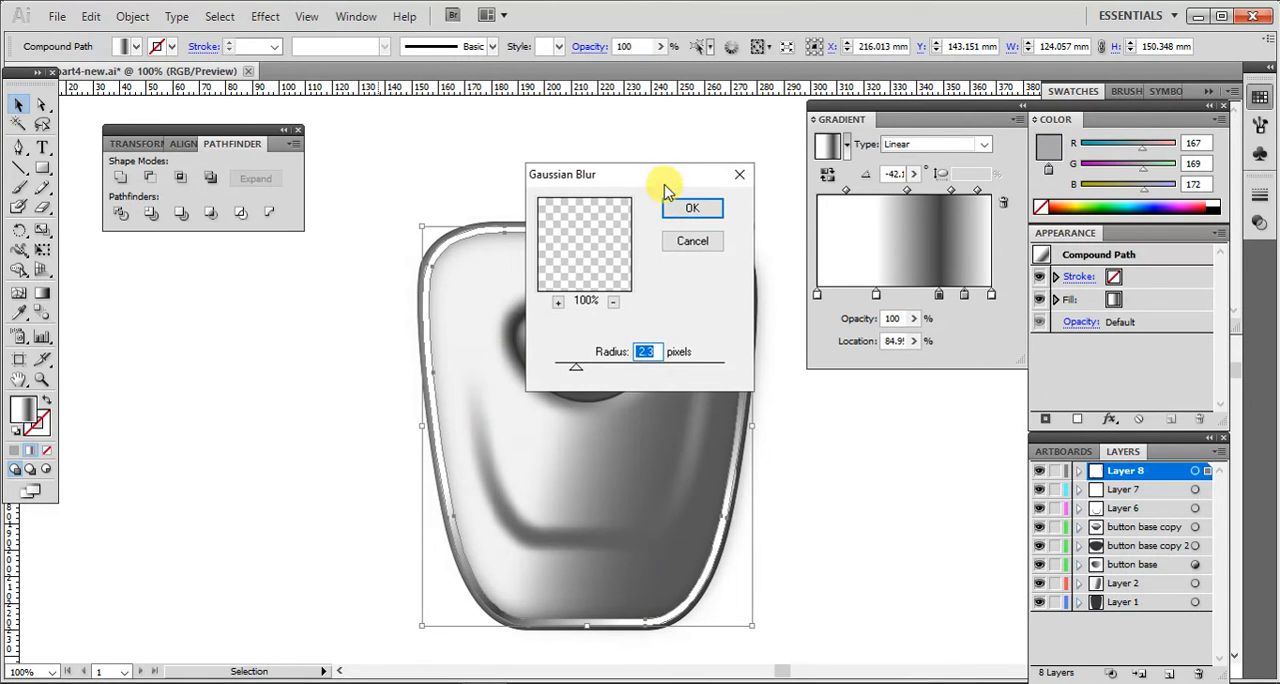
{"action": "left_click_drag", "start_coordinate": [655, 182], "coordinate": [846, 423]}
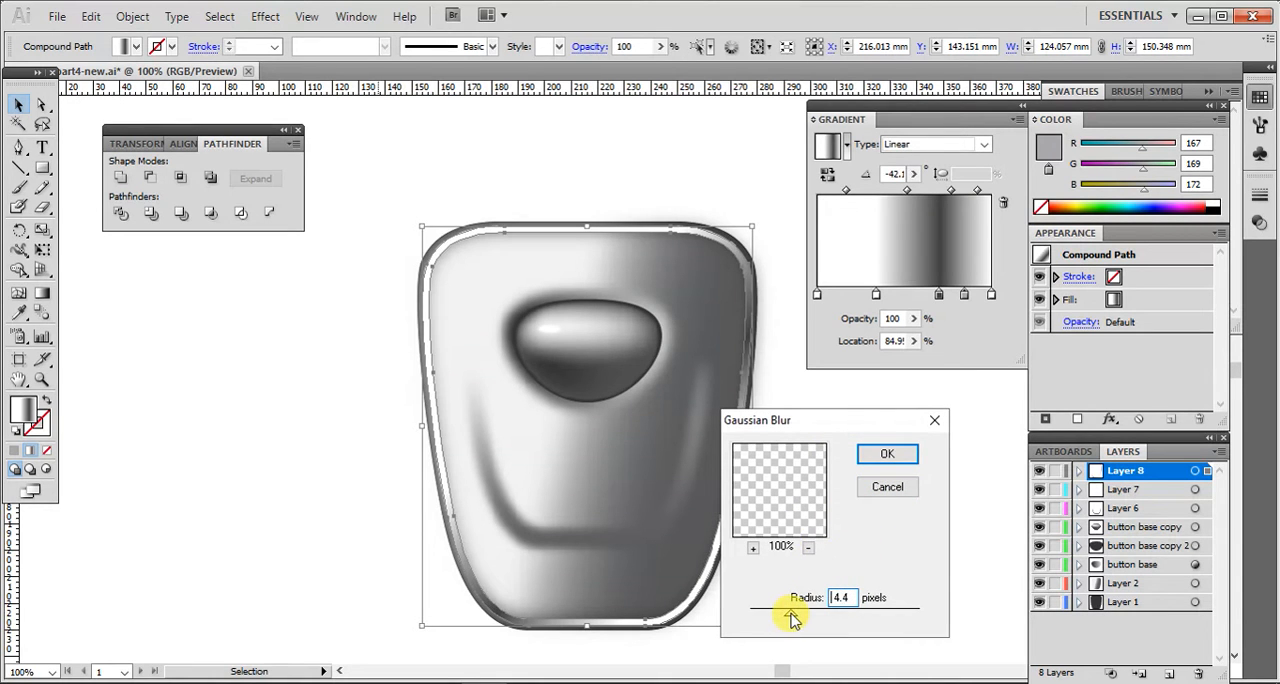
{"action": "left_click", "coordinate": [889, 455]}
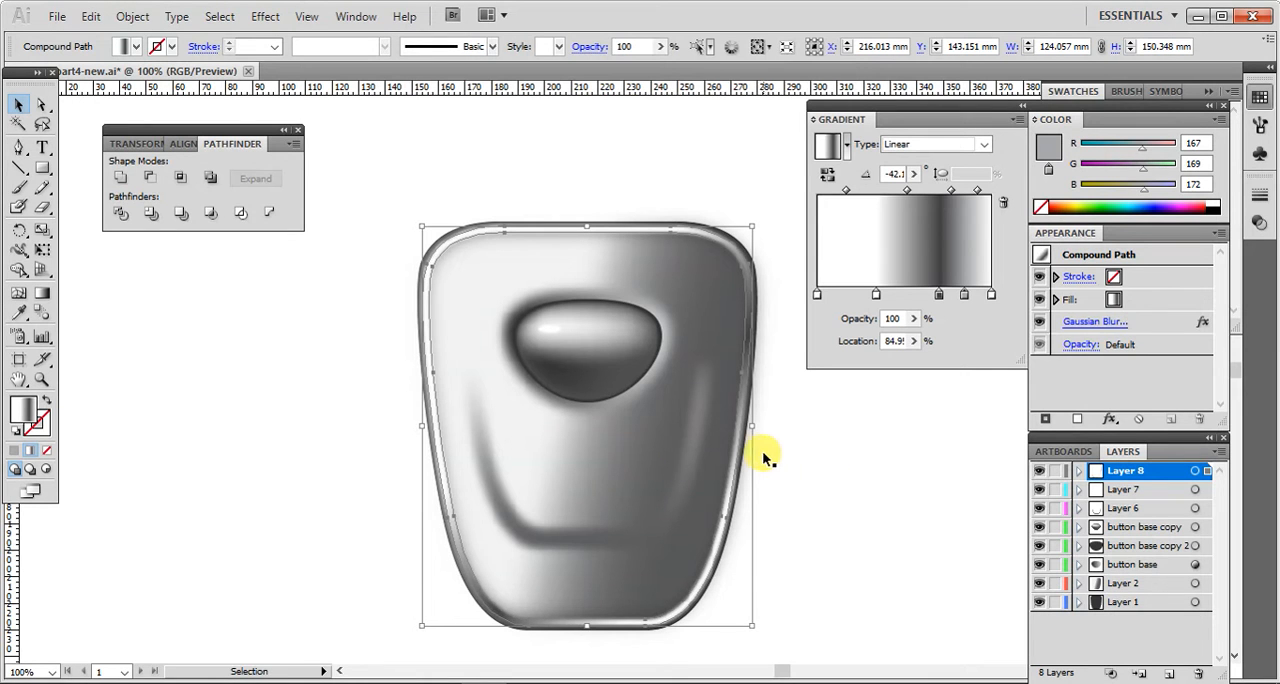
{"action": "left_click", "coordinate": [818, 465]}
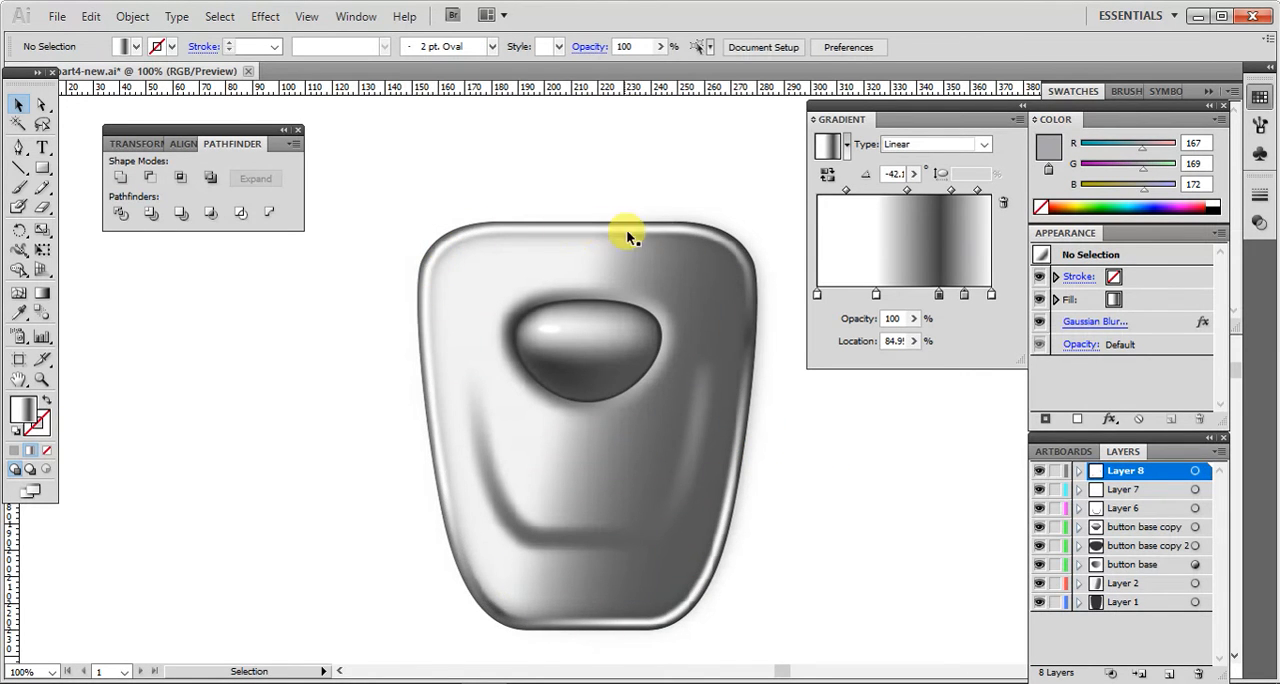
Step: Set the radius of the ring's Gaussian Blur to 10 pixels
{"action": "left_click", "coordinate": [450, 248]}
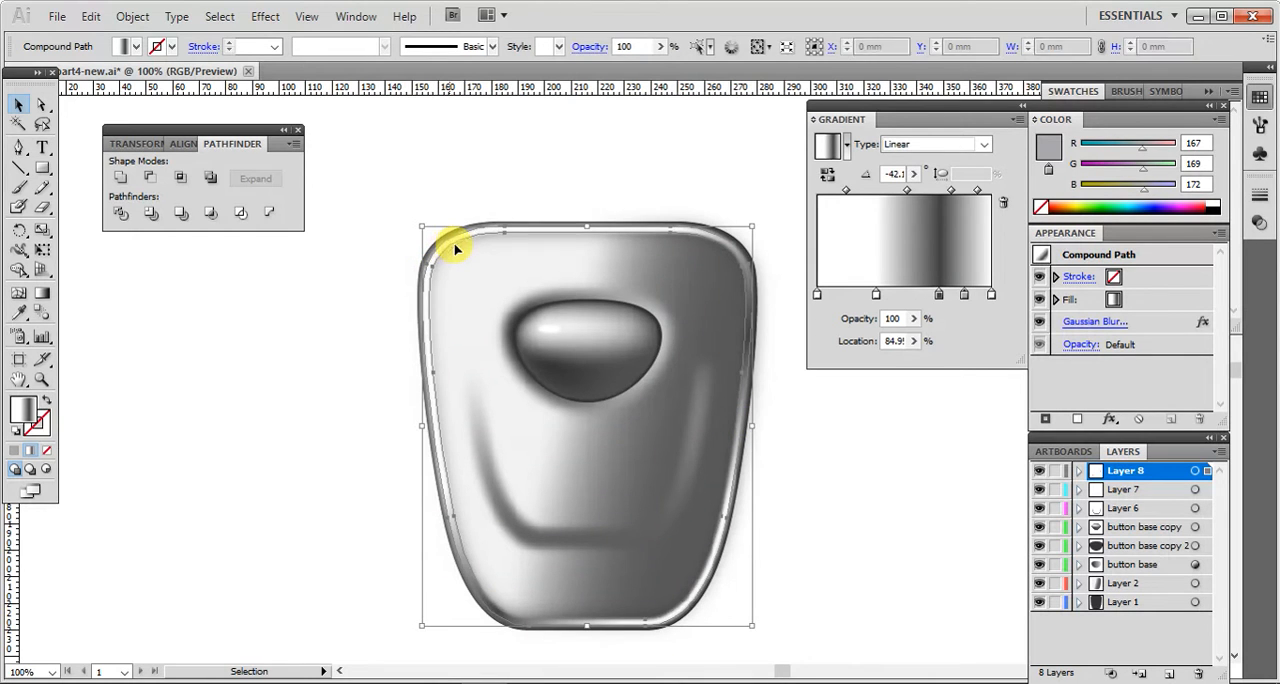
{"action": "left_click", "coordinate": [1068, 321]}
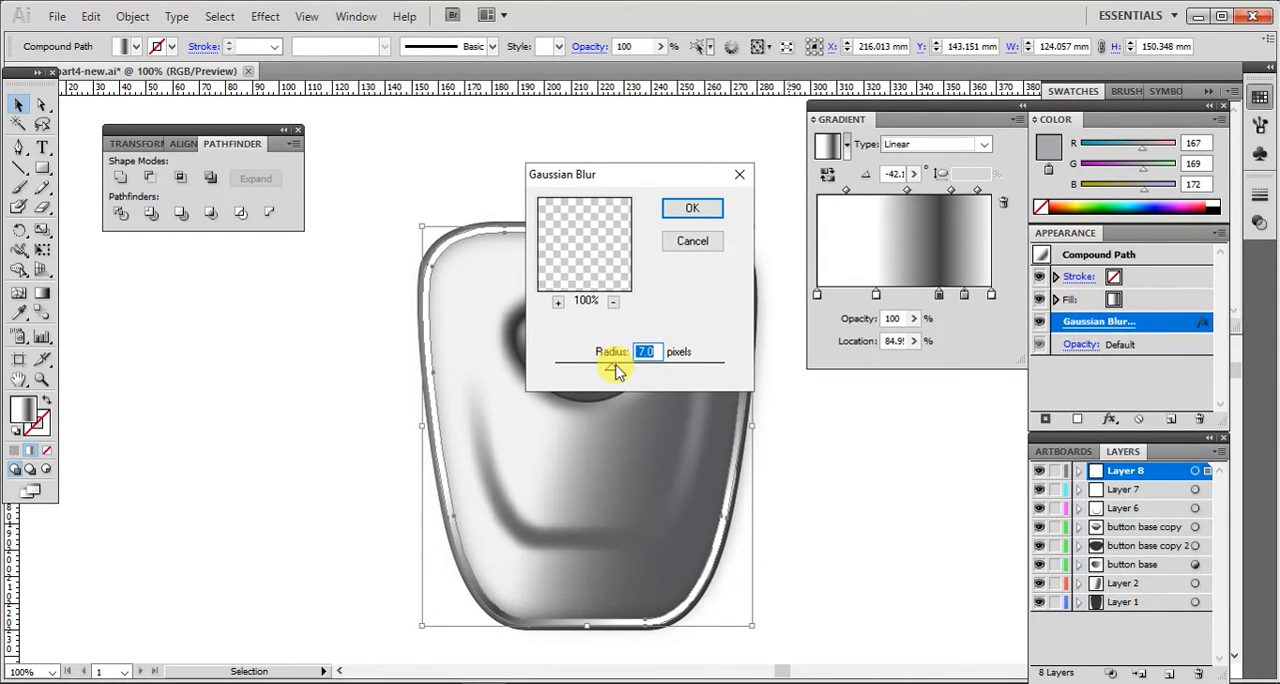
{"action": "left_click", "coordinate": [692, 209]}
{"action": "left_click", "coordinate": [886, 463]}
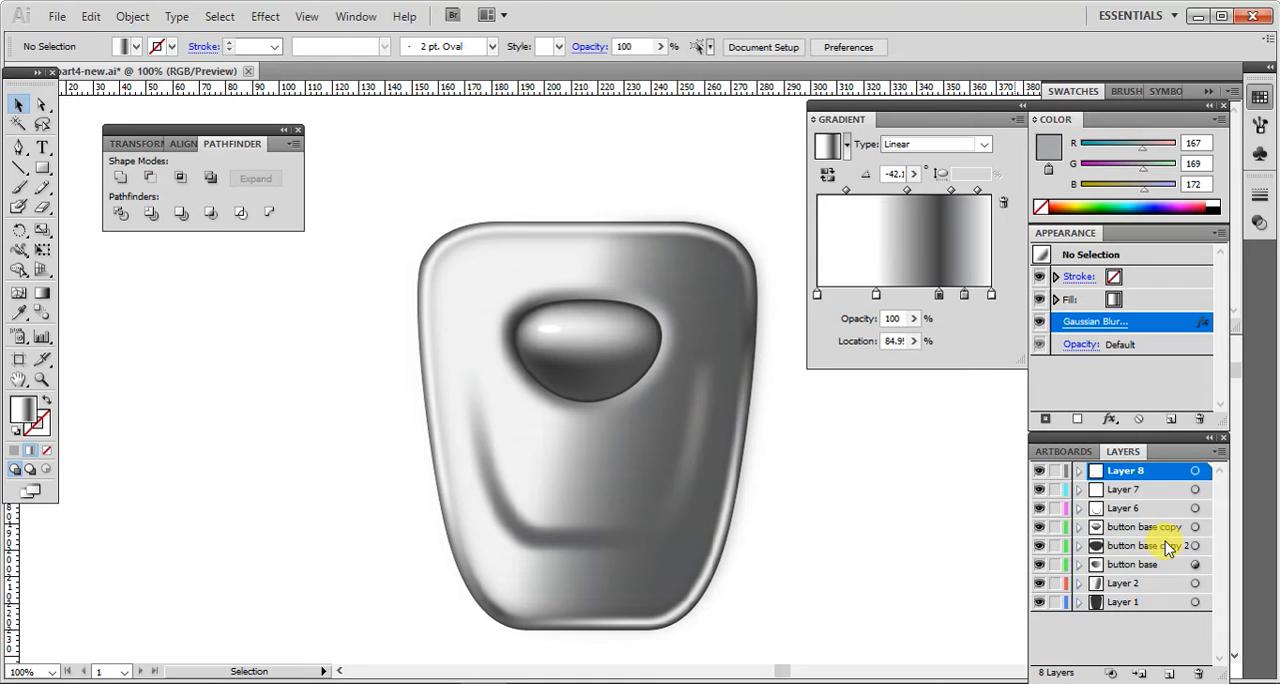
Step: Copy the dark shape on the "button base copy 2" layer and paste the duplicate at the same position
{"action": "left_click", "coordinate": [1150, 546]}
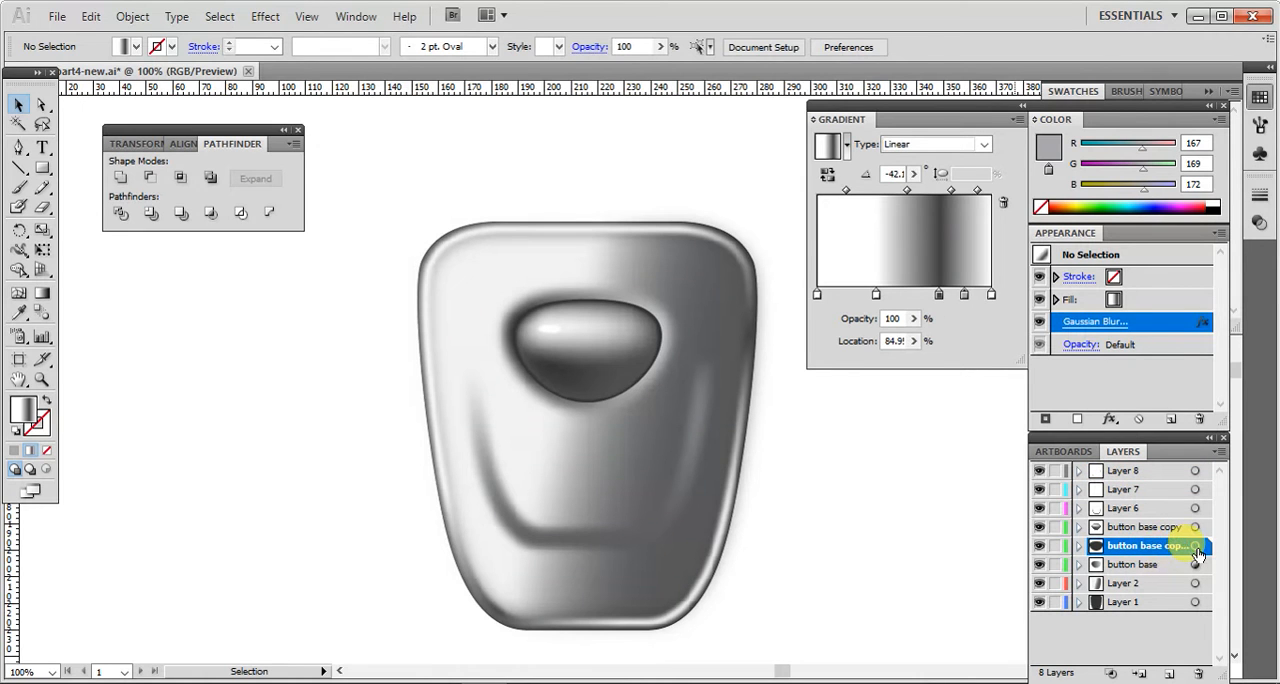
{"action": "left_click", "coordinate": [1196, 547]}
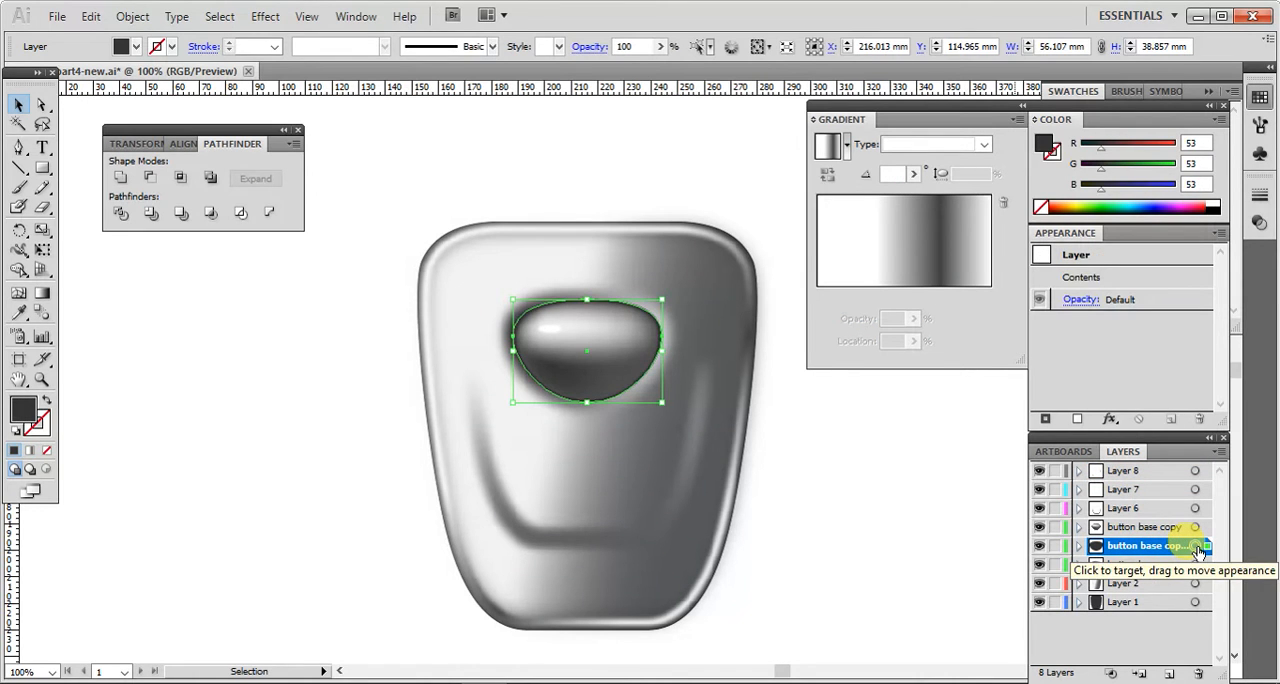
{"action": "left_click", "coordinate": [90, 17]}
{"action": "left_click", "coordinate": [121, 106]}
{"action": "left_click", "coordinate": [90, 17]}
{"action": "left_click", "coordinate": [131, 166]}
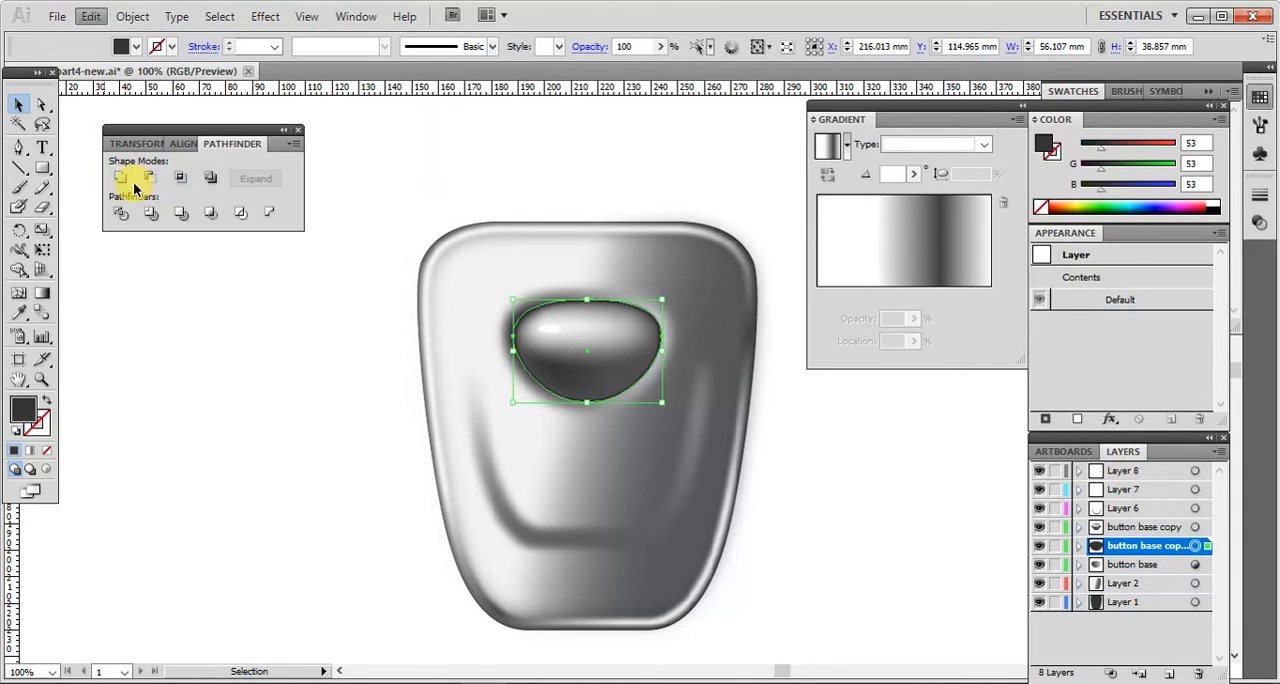
Step: Create a new layer above all the others and send the duplicated button shape to it
{"action": "left_click", "coordinate": [1169, 673]}
{"action": "left_click_drag", "start_coordinate": [1155, 553], "coordinate": [1157, 470]}
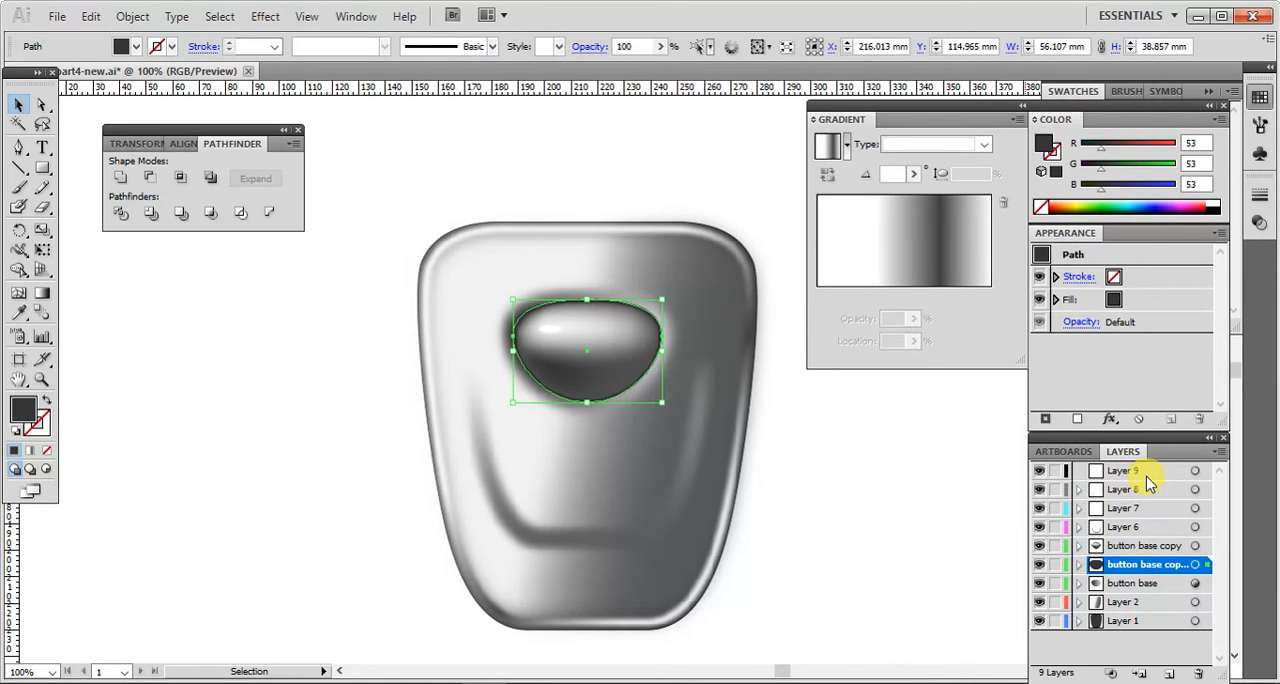
{"action": "left_click", "coordinate": [1146, 477]}
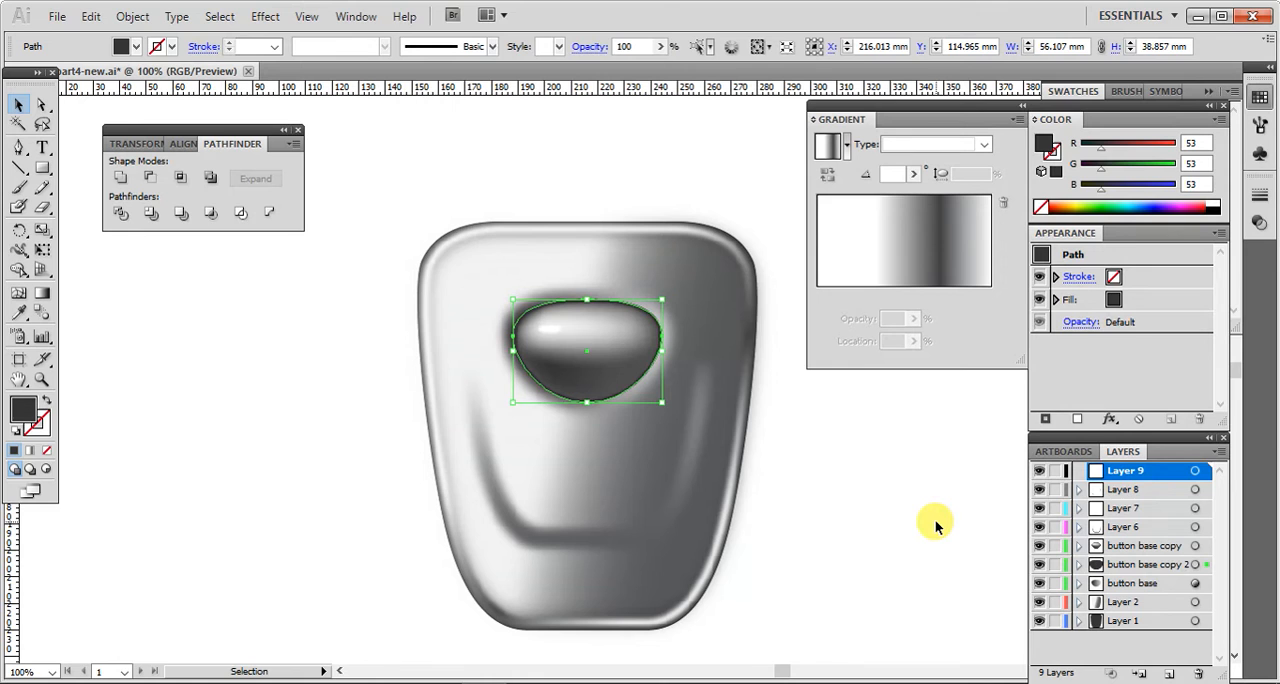
{"action": "right_click", "coordinate": [626, 371]}
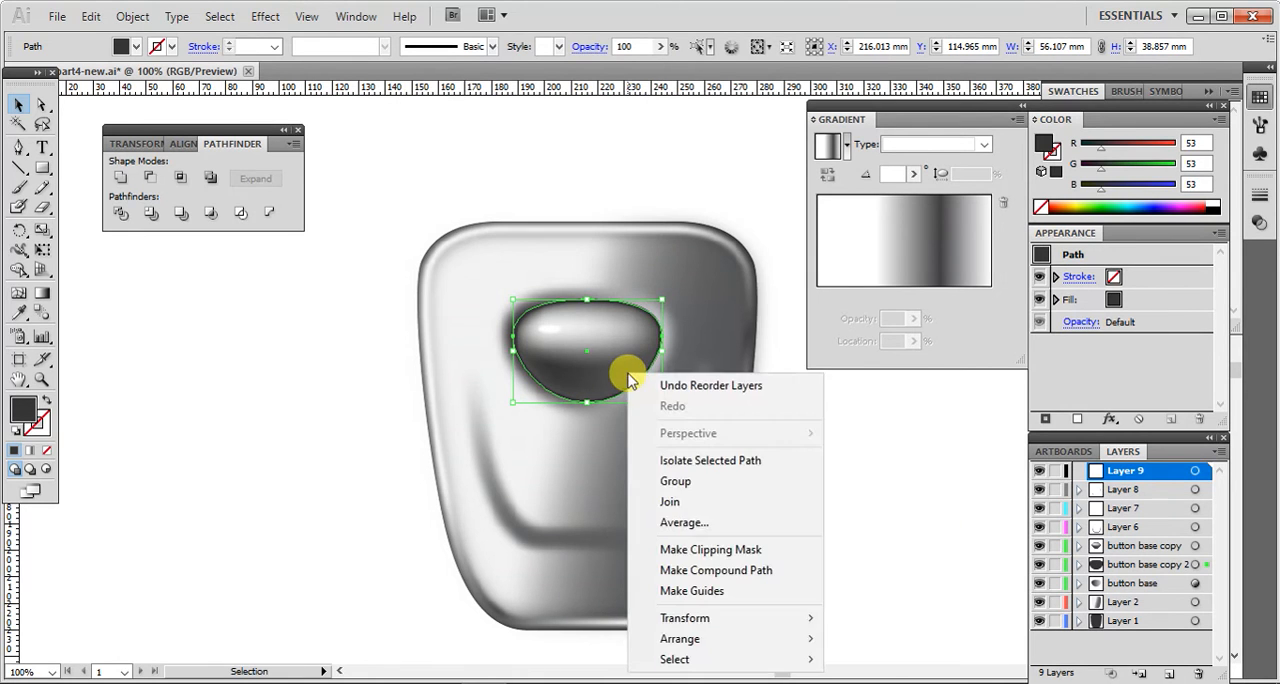
{"action": "mouse_move", "coordinate": [766, 639]}
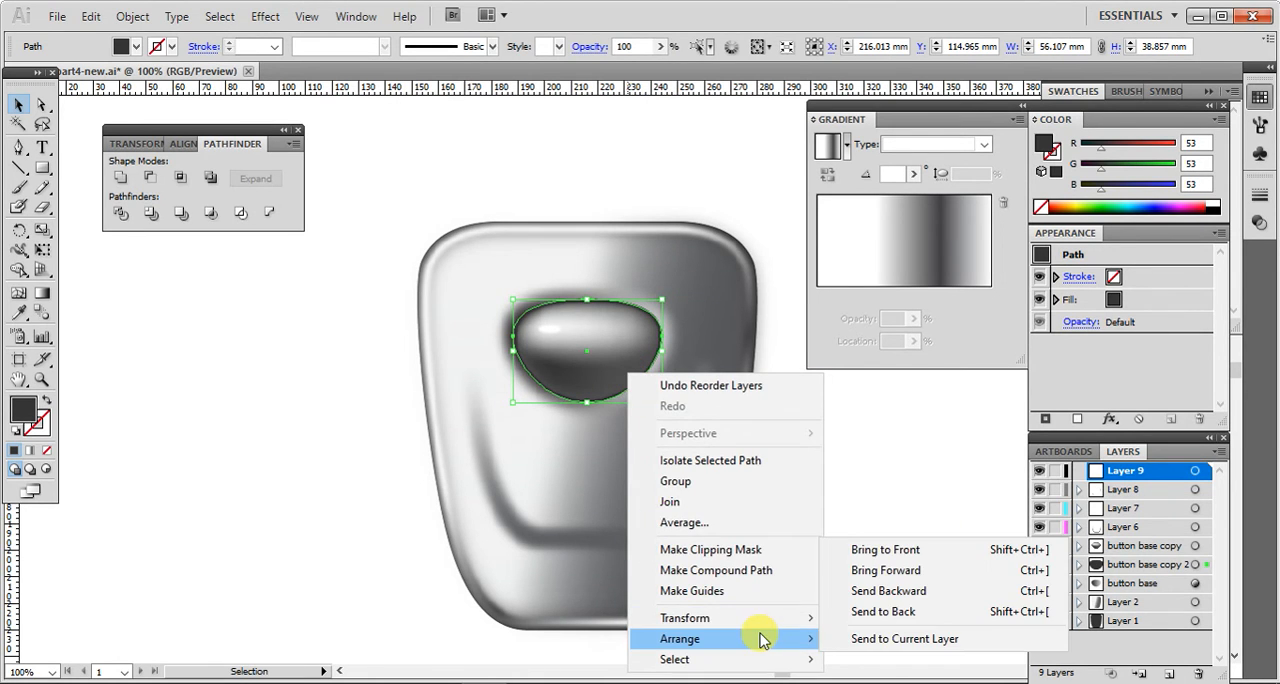
{"action": "left_click", "coordinate": [860, 640]}
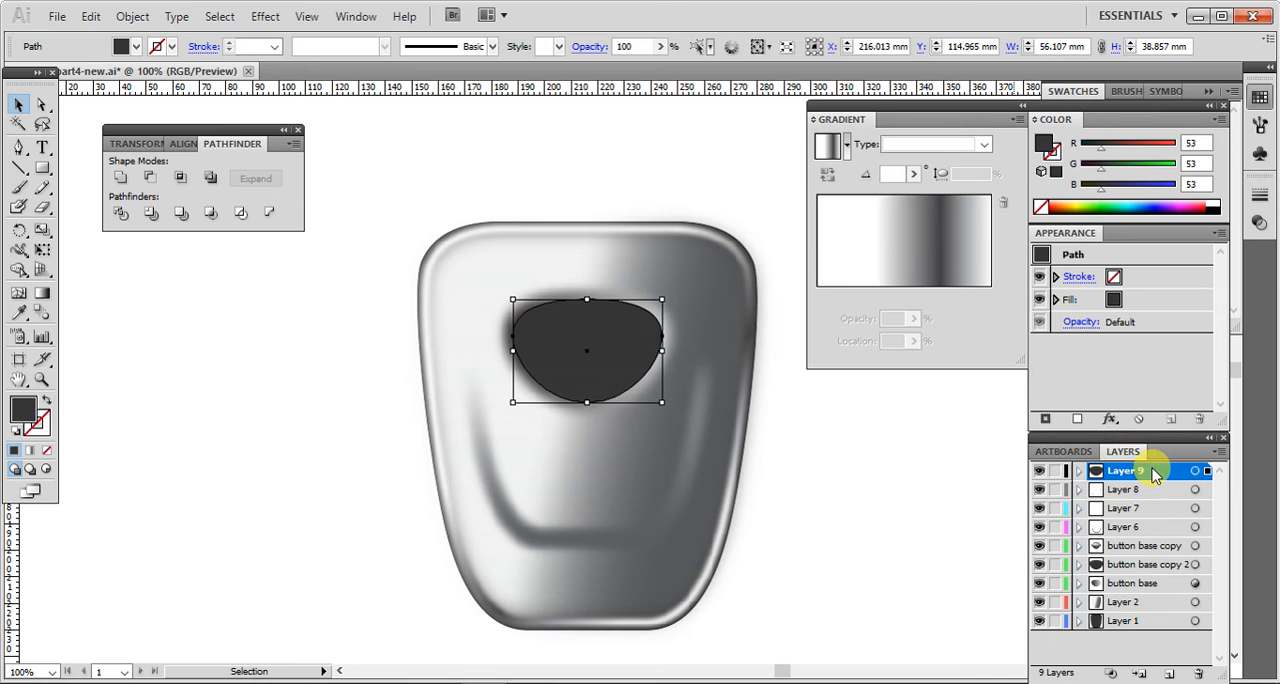
Step: Hide every layer except the new one holding the dark button shape
{"action": "left_click", "coordinate": [1039, 489]}
{"action": "left_click", "coordinate": [1039, 545]}
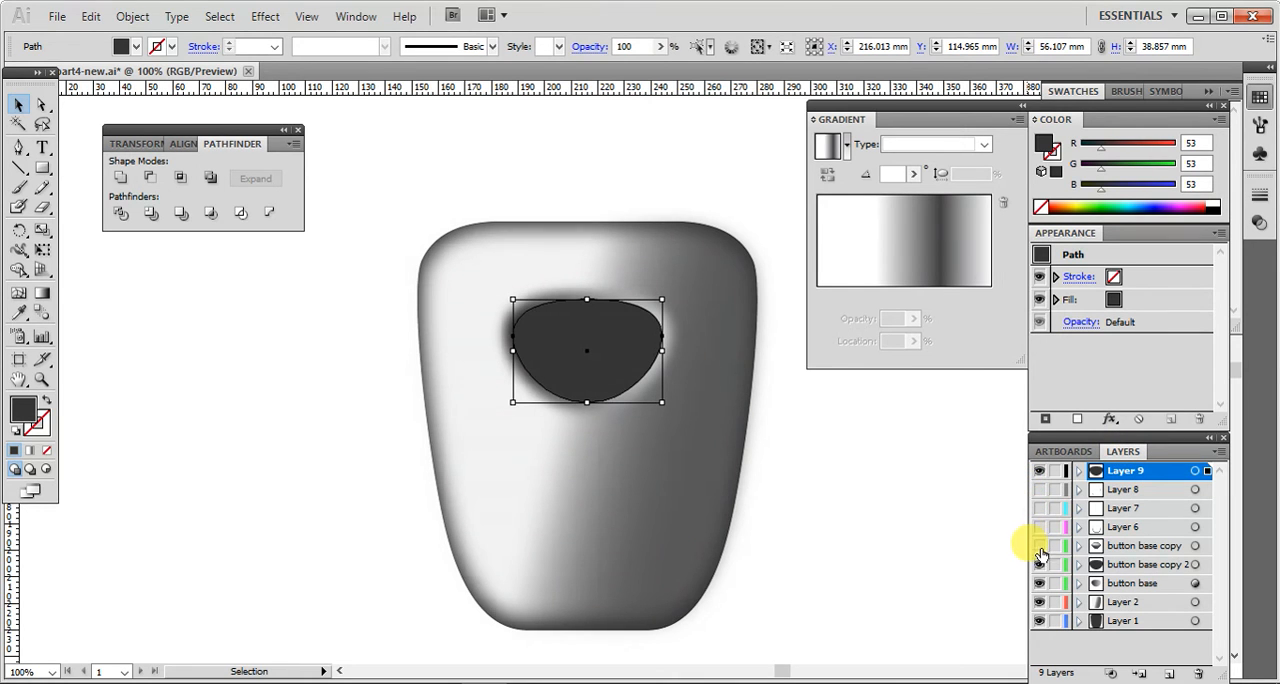
{"action": "left_click", "coordinate": [1040, 583]}
{"action": "left_click", "coordinate": [1040, 602]}
{"action": "left_click", "coordinate": [1039, 620]}
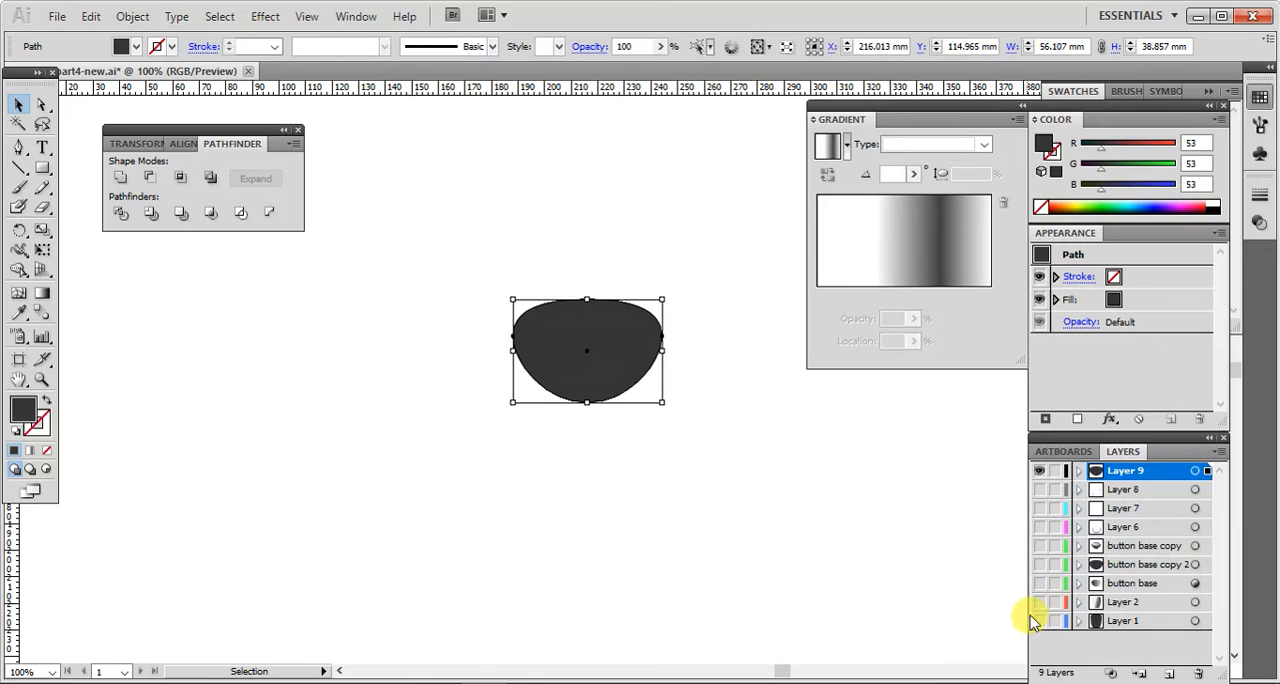
Step: Offset the button shape's path by -2 mm with miter joins and a miter limit of 4
{"action": "left_click", "coordinate": [132, 17]}
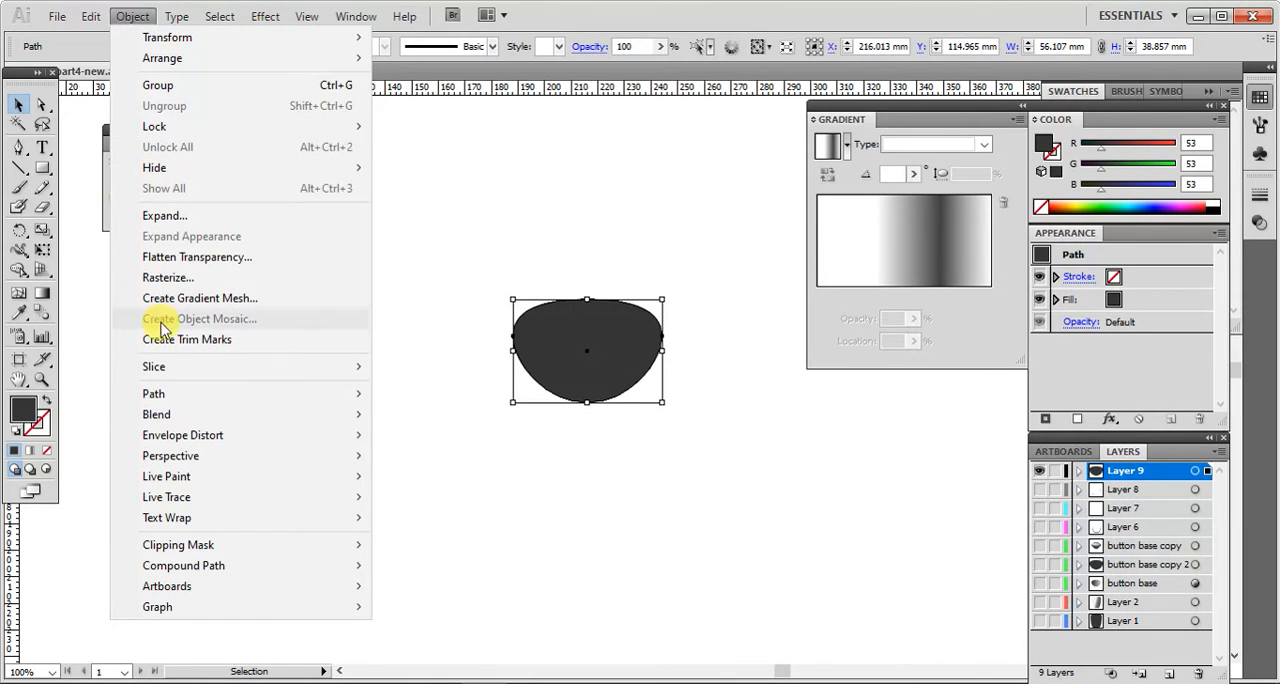
{"action": "mouse_move", "coordinate": [176, 398]}
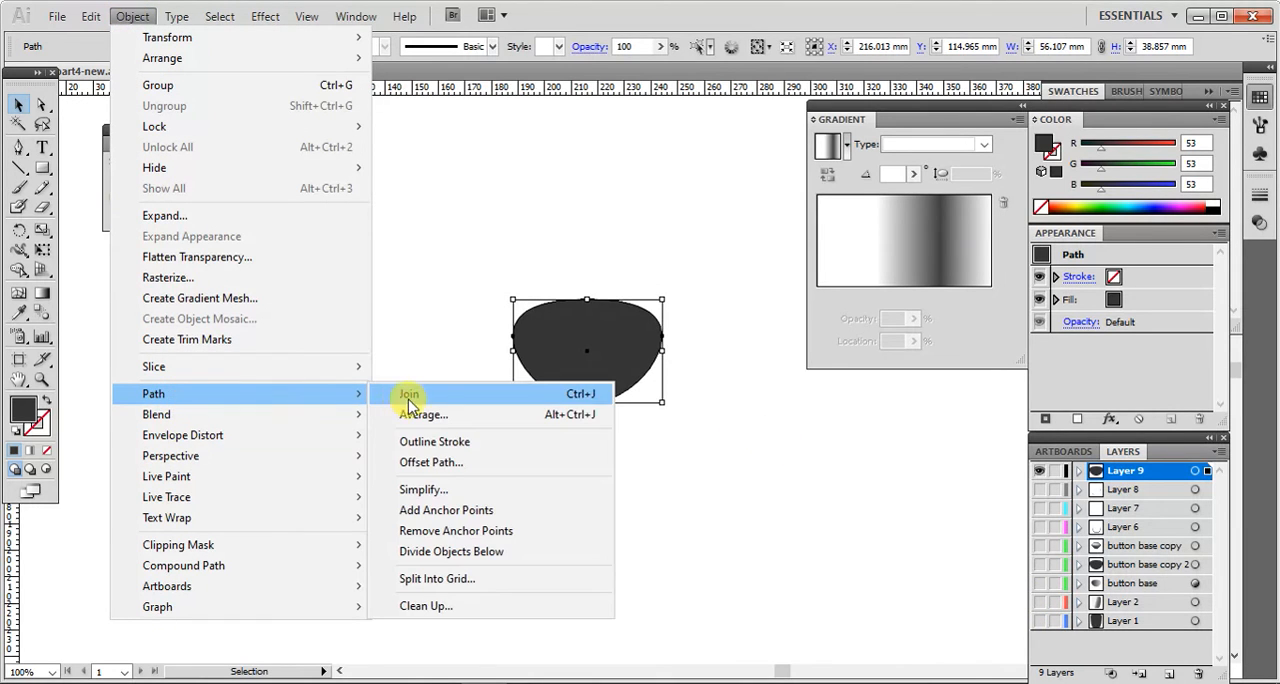
{"action": "left_click", "coordinate": [425, 461]}
{"action": "left_click", "coordinate": [615, 328]}
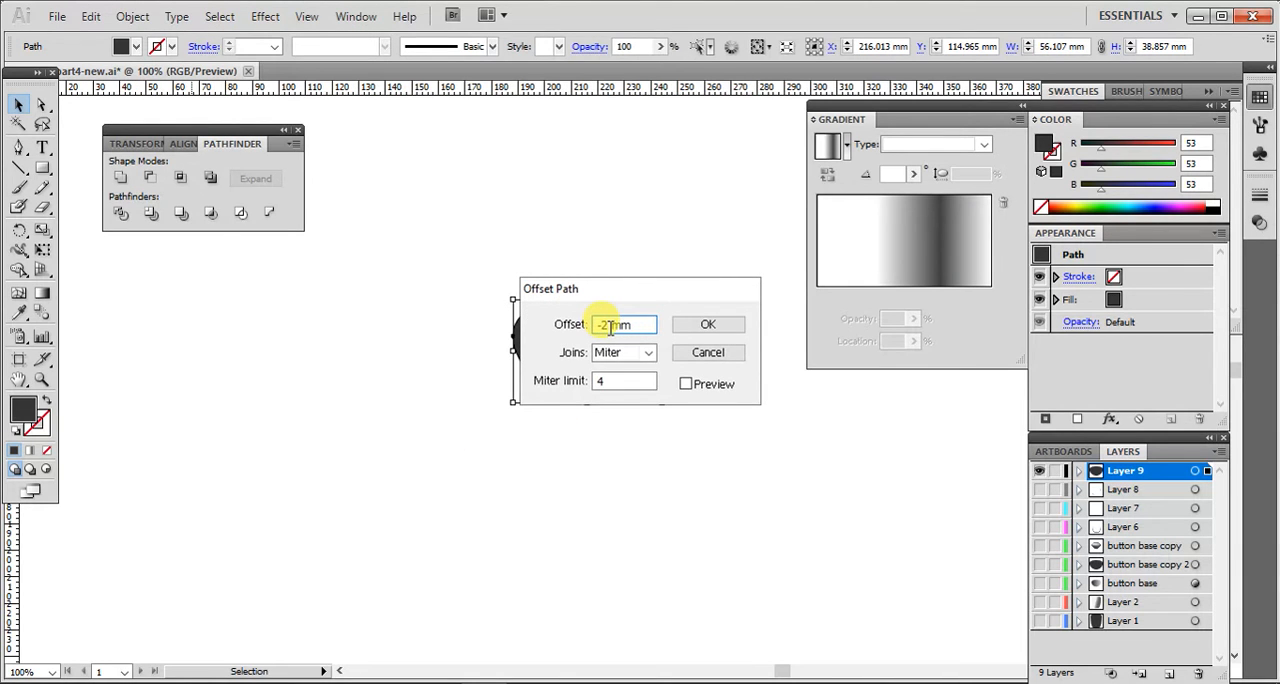
{"action": "key", "text": "Return"}
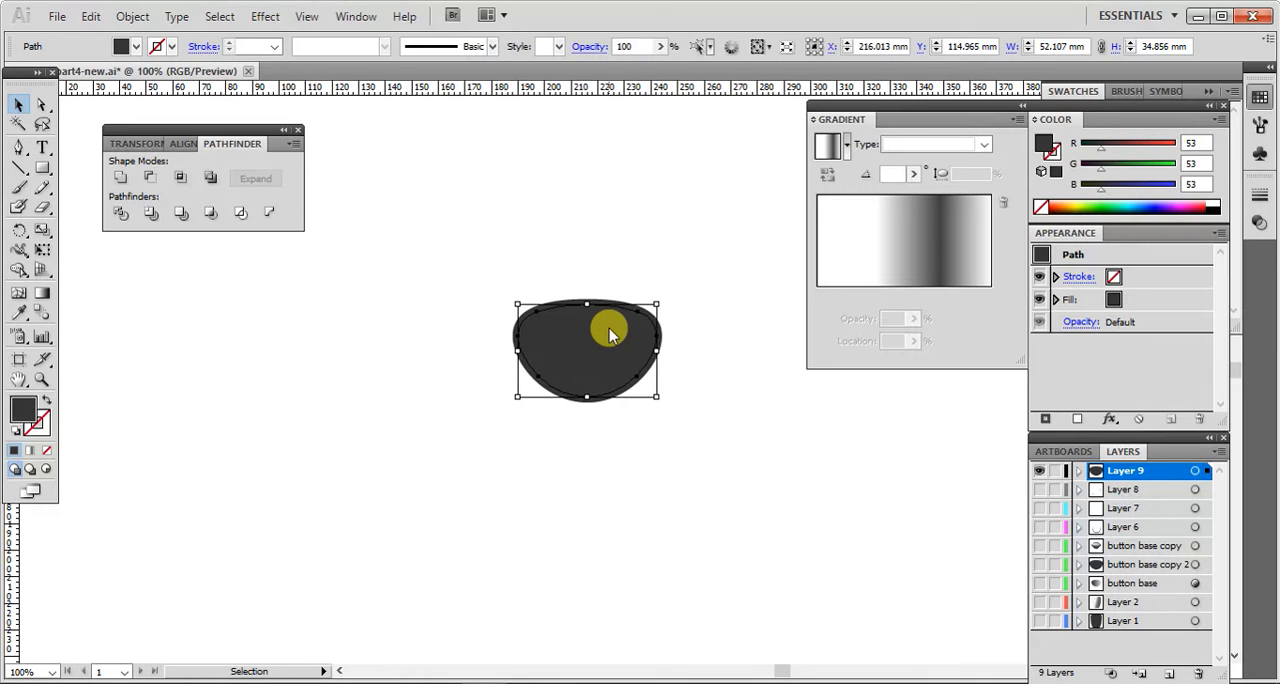
Step: Subtract the inner button shape from the outer one to make a ring and fill it with the linear greyscale gradient
{"action": "left_click_drag", "start_coordinate": [434, 246], "coordinate": [771, 480]}
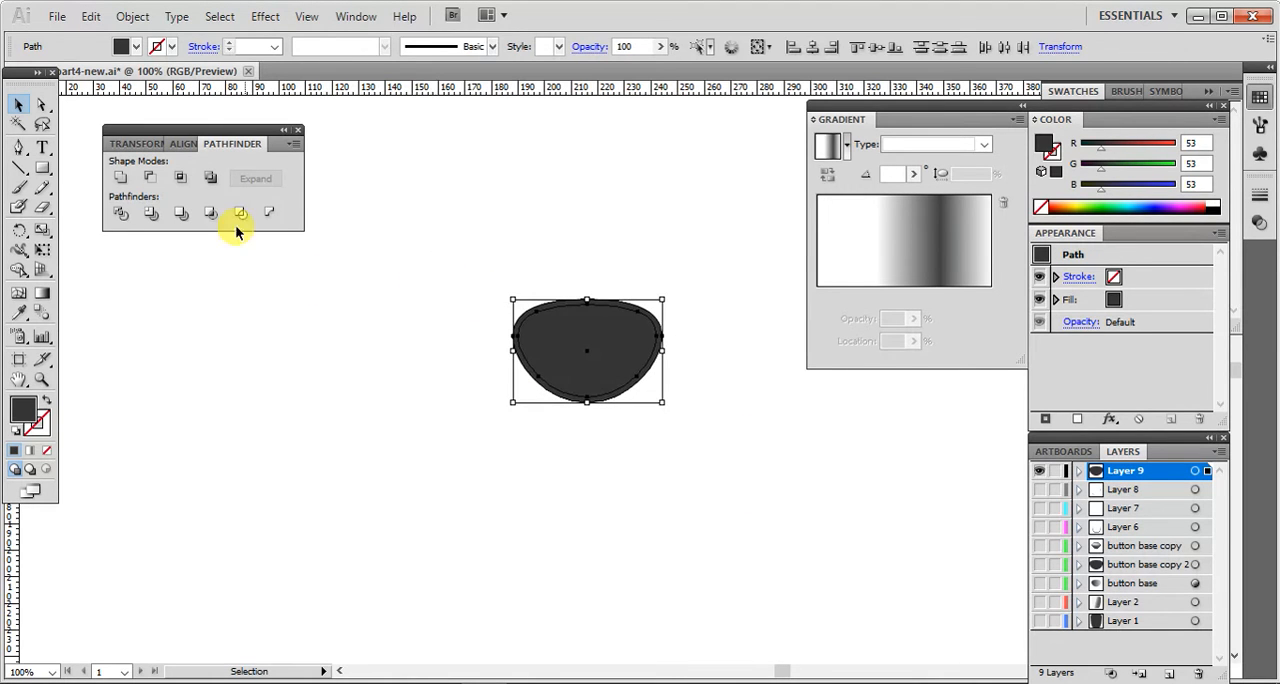
{"action": "left_click", "coordinate": [150, 177]}
{"action": "left_click", "coordinate": [322, 320]}
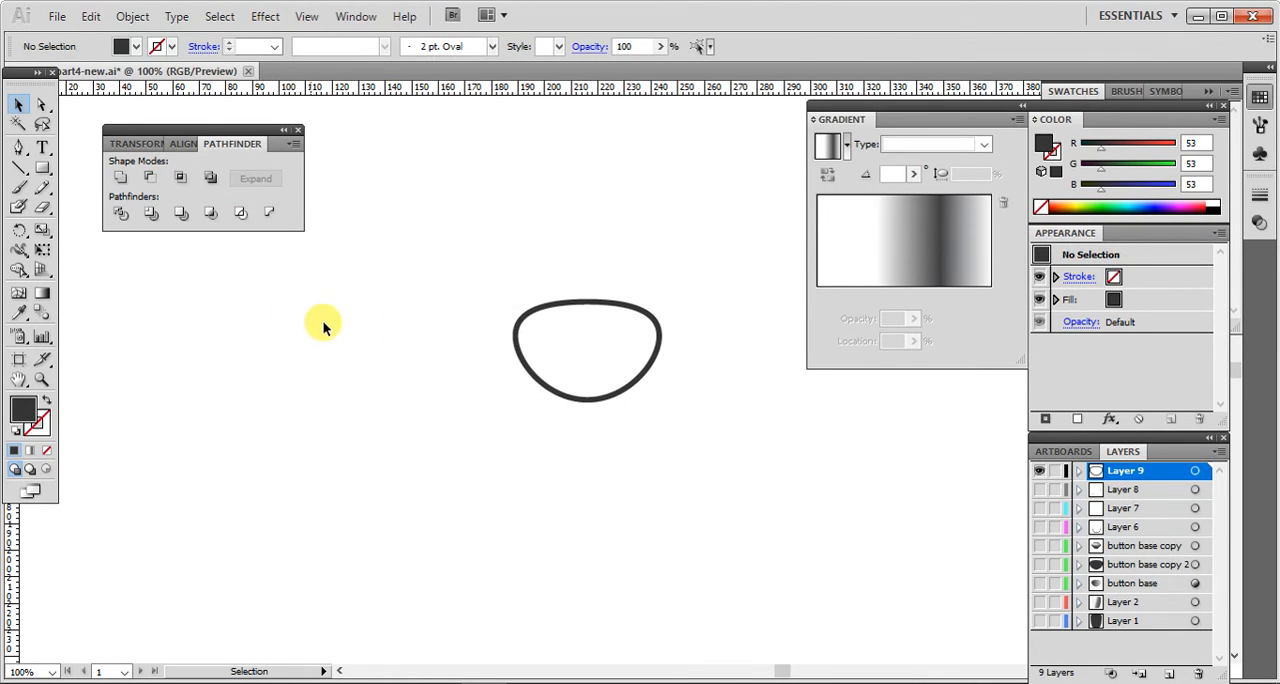
{"action": "left_click", "coordinate": [521, 358]}
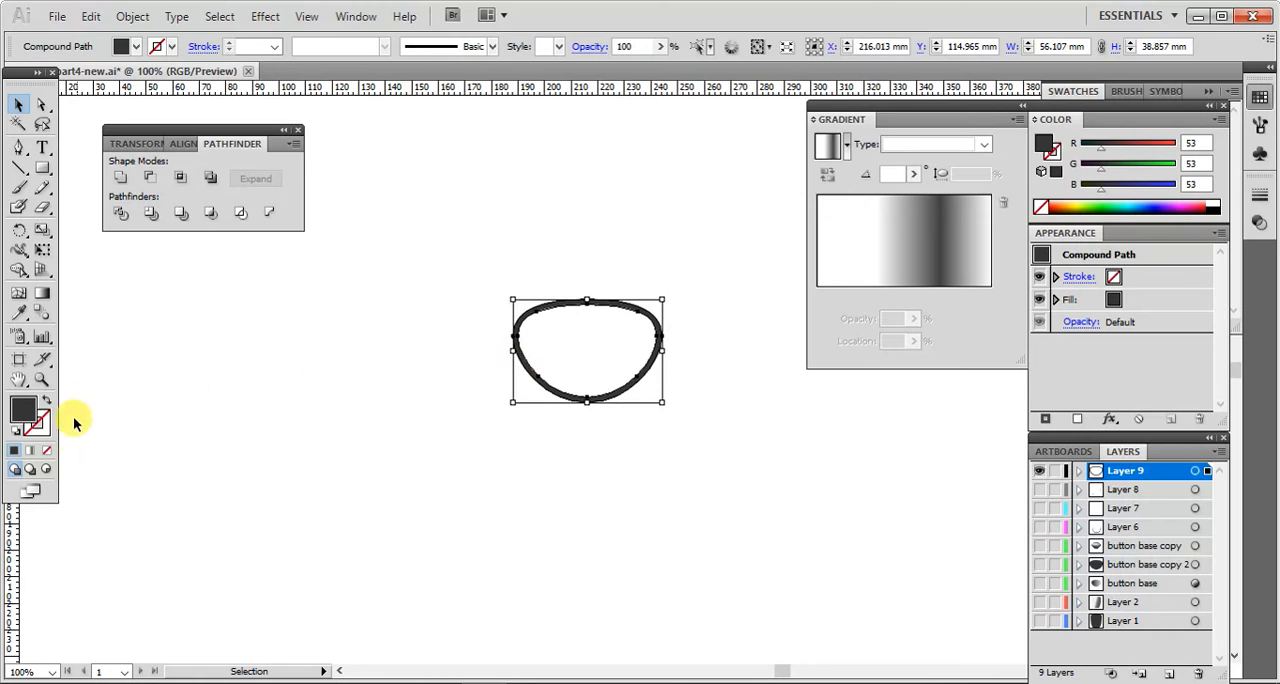
{"action": "left_click", "coordinate": [30, 451]}
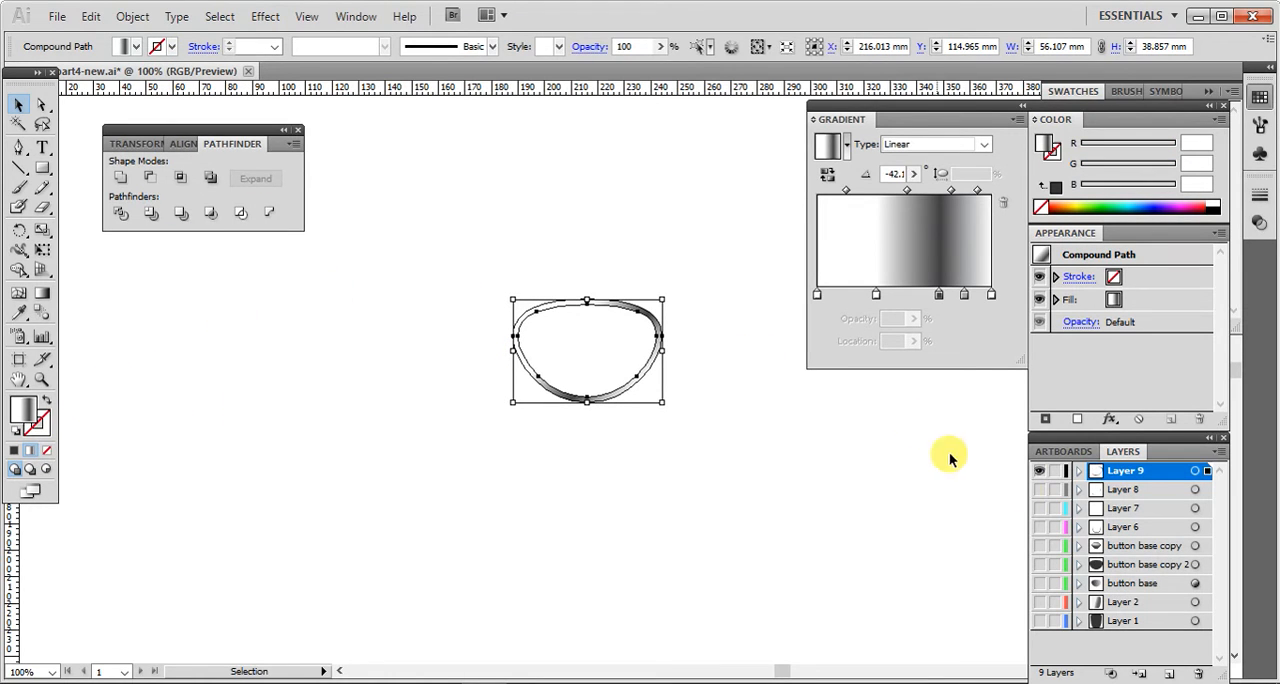
Step: Show all the hidden layers and scale the gradient ring about its centre to about 53.3 × 37.4 mm
{"action": "left_click_drag", "start_coordinate": [1040, 489], "coordinate": [1043, 622]}
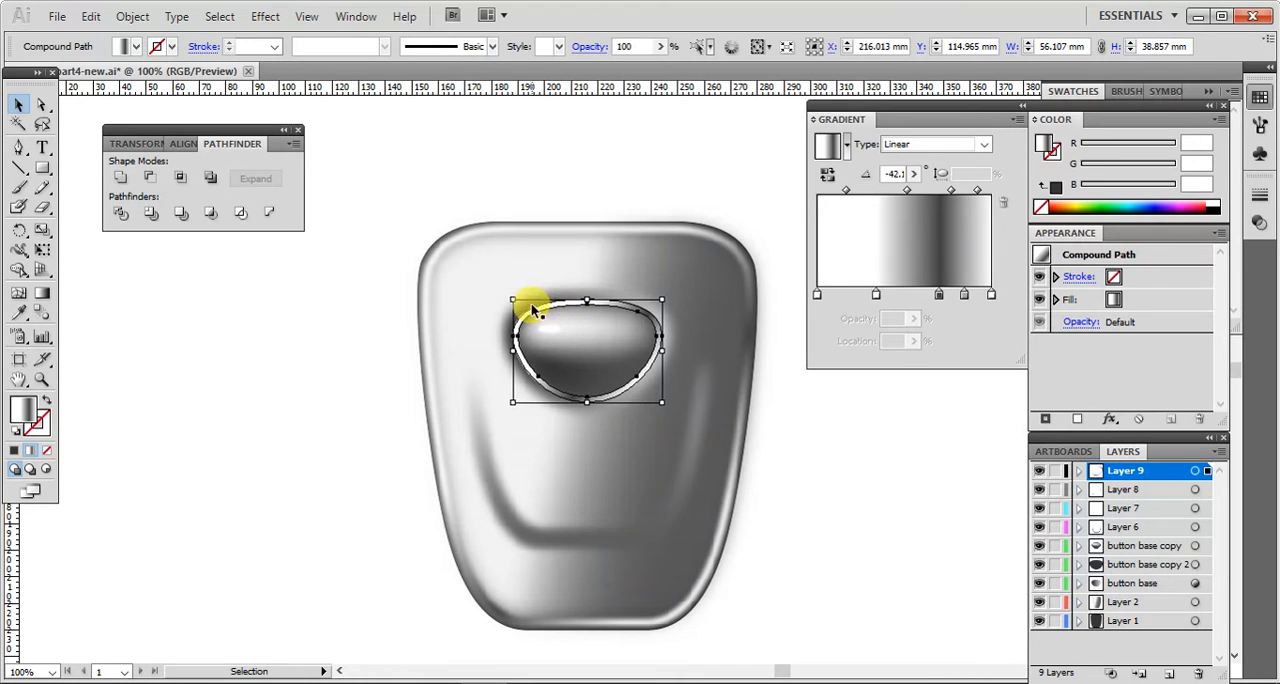
{"action": "left_click_drag", "start_coordinate": [510, 298], "coordinate": [513, 300]}
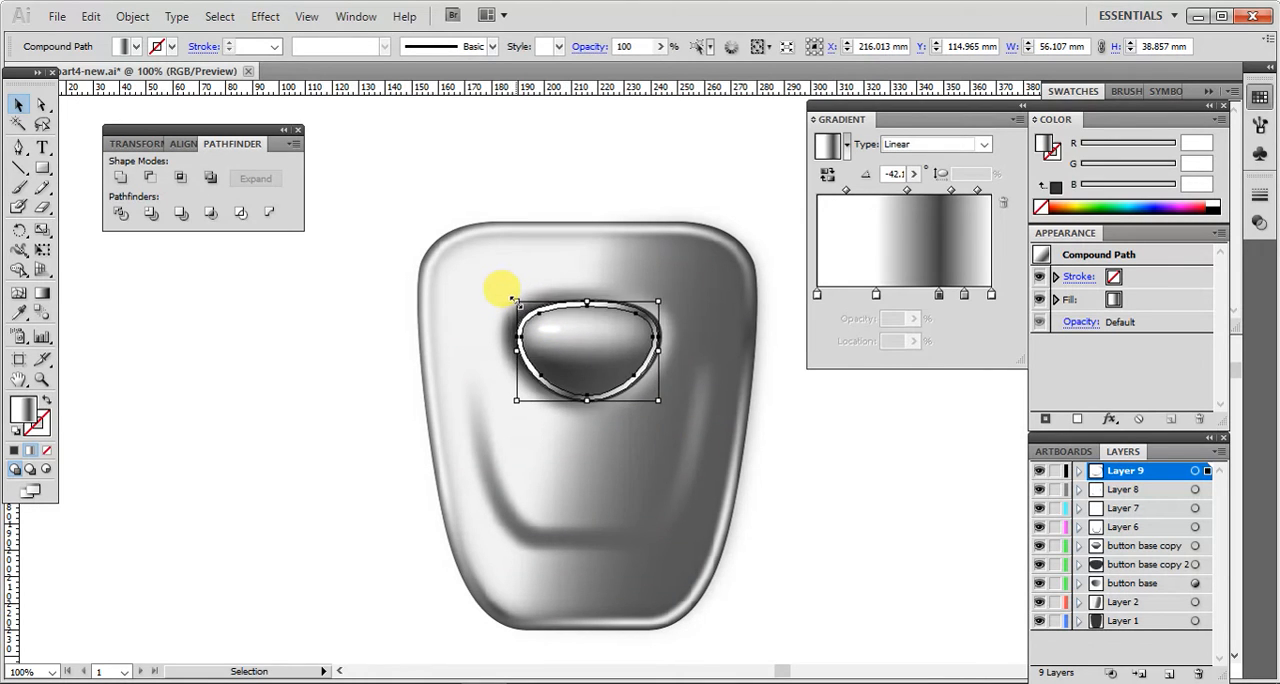
{"action": "left_click", "coordinate": [843, 475]}
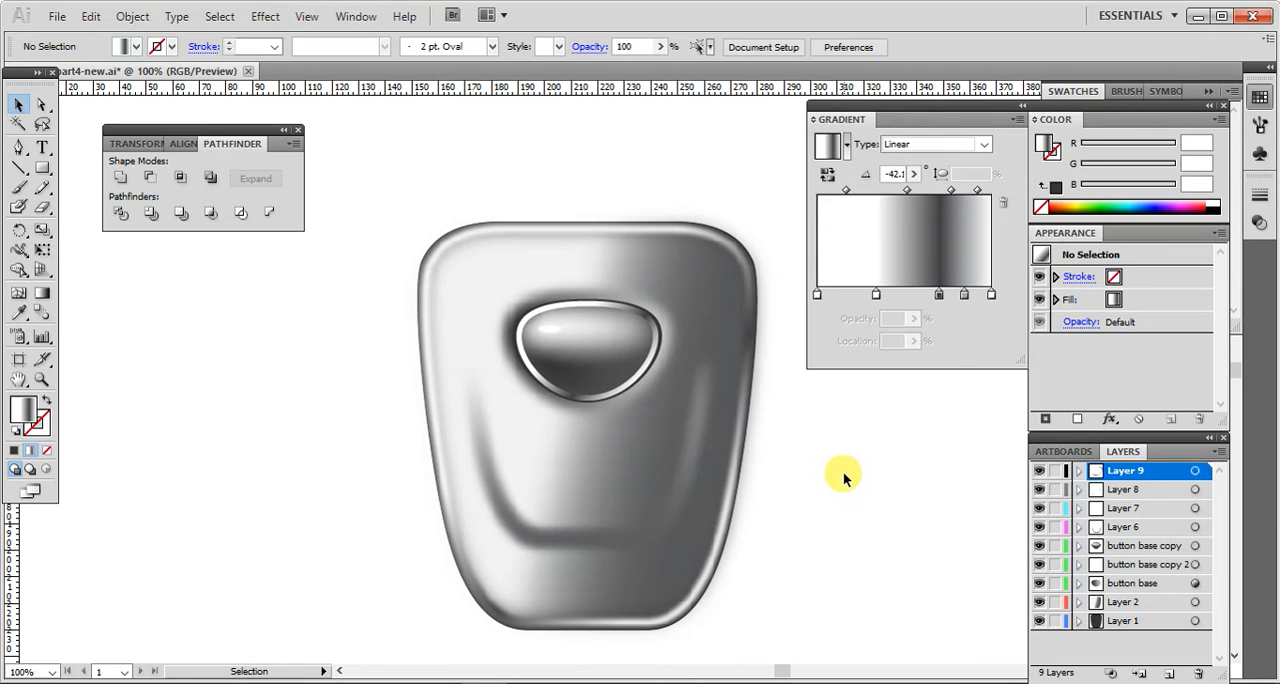
Step: Apply a Gaussian Blur with a radius of 3.8 pixels to the gradient ring around the button
{"action": "left_click", "coordinate": [643, 373]}
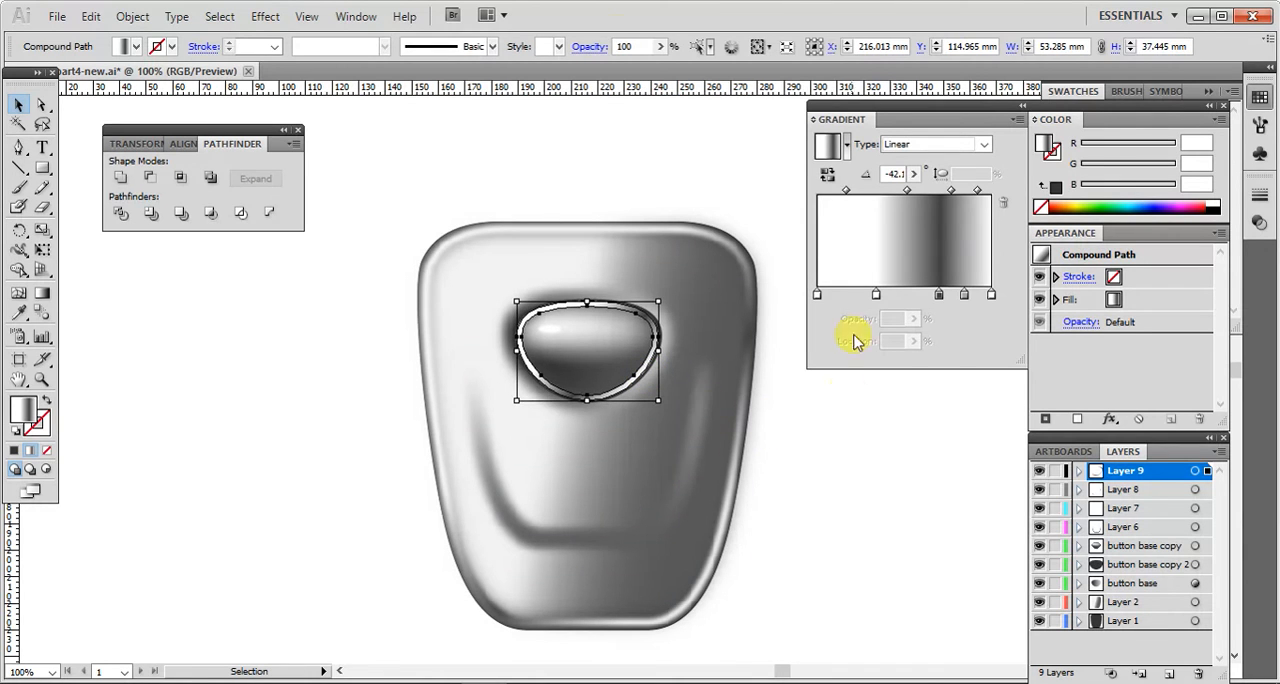
{"action": "left_click", "coordinate": [271, 22]}
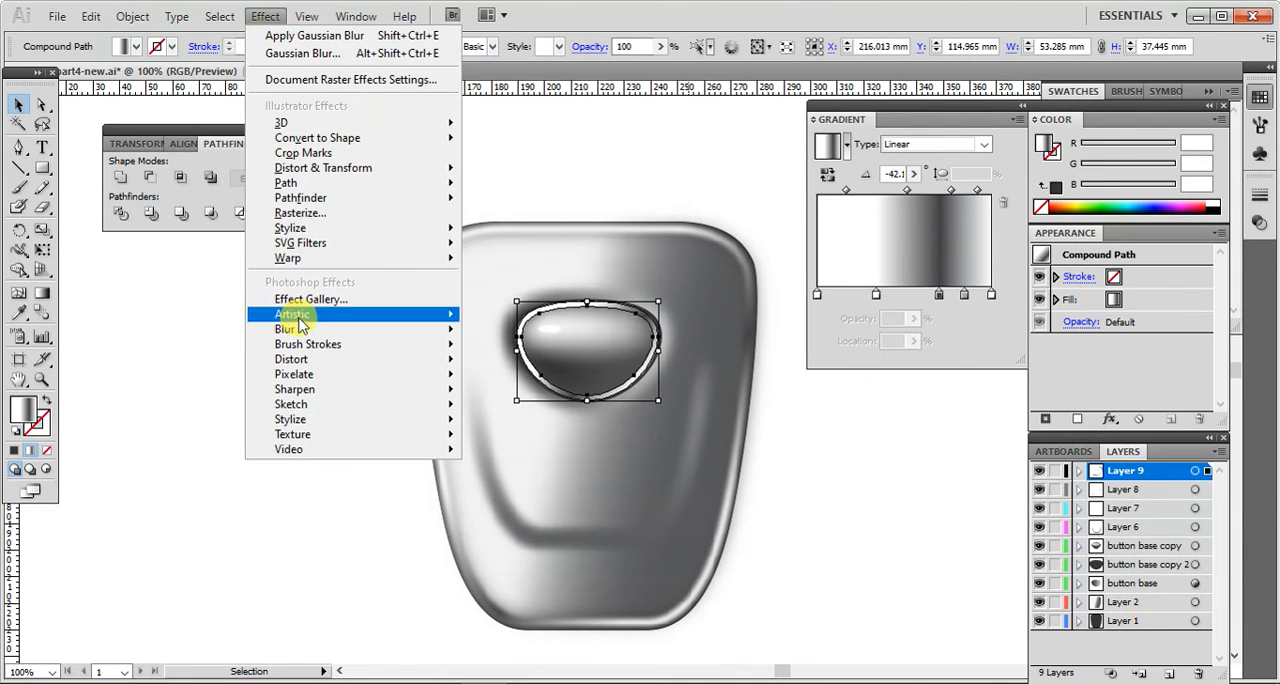
{"action": "mouse_move", "coordinate": [290, 330]}
{"action": "left_click", "coordinate": [492, 334]}
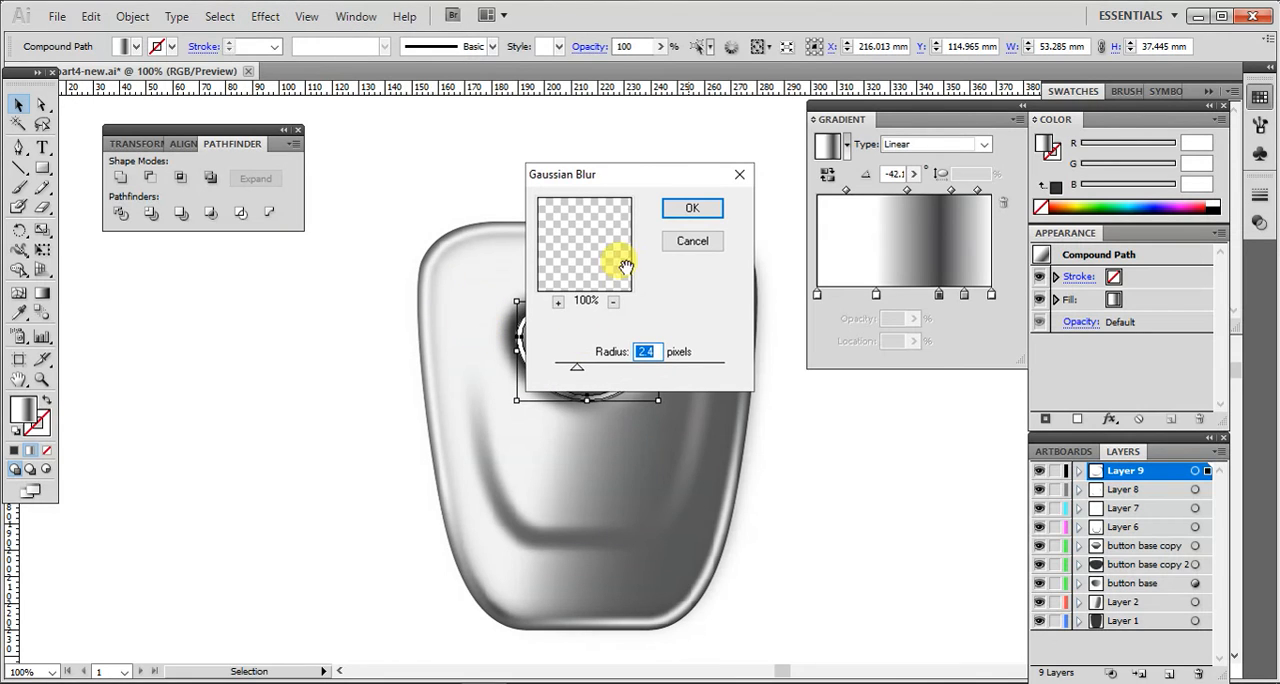
{"action": "left_click_drag", "start_coordinate": [840, 400], "coordinate": [875, 435]}
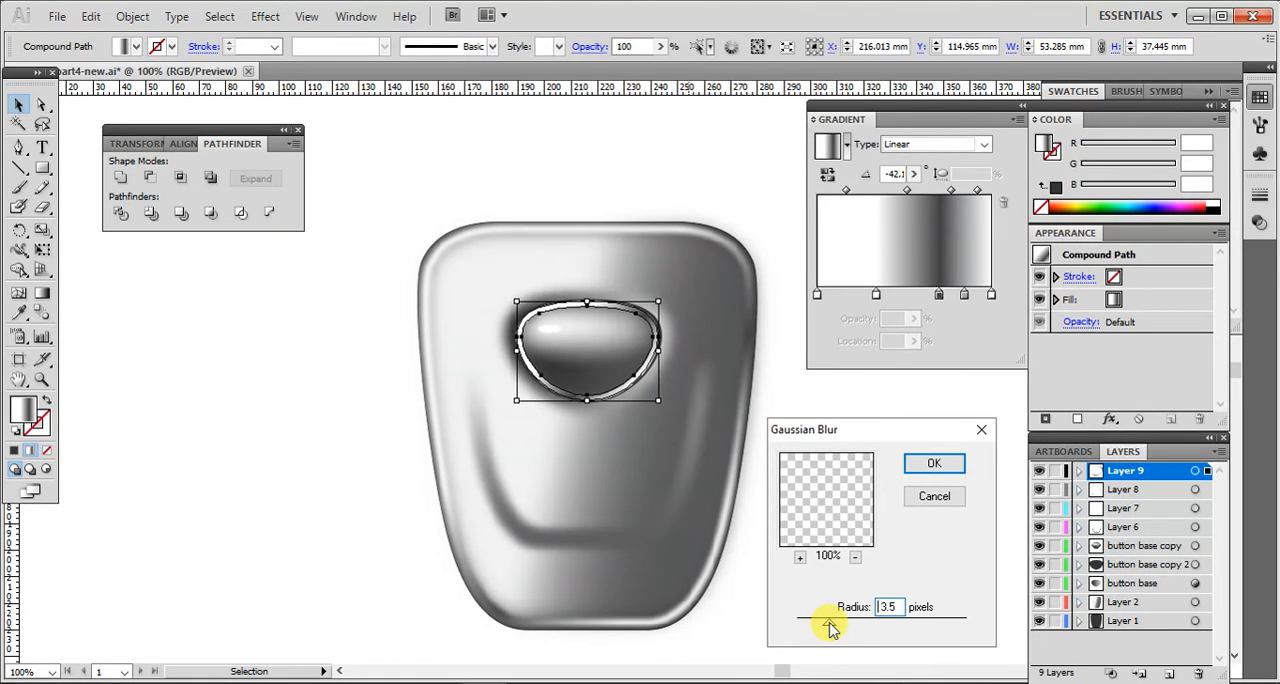
{"action": "left_click", "coordinate": [924, 464]}
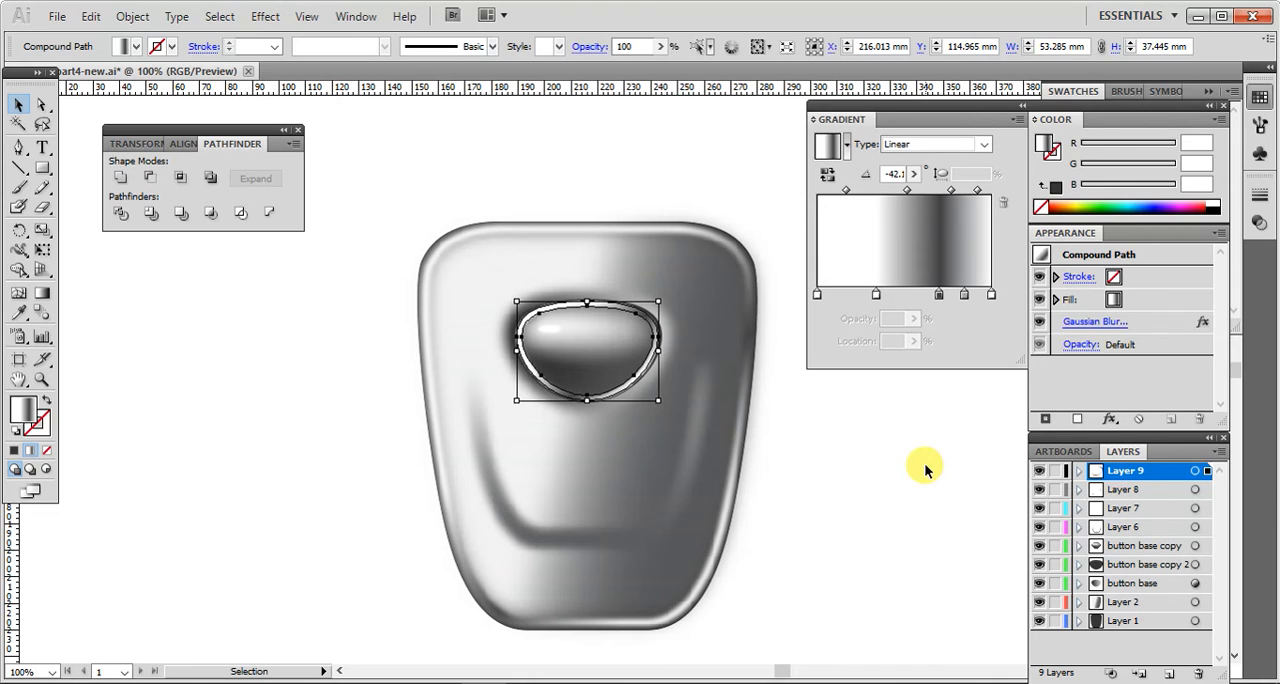
{"action": "left_click", "coordinate": [924, 463]}
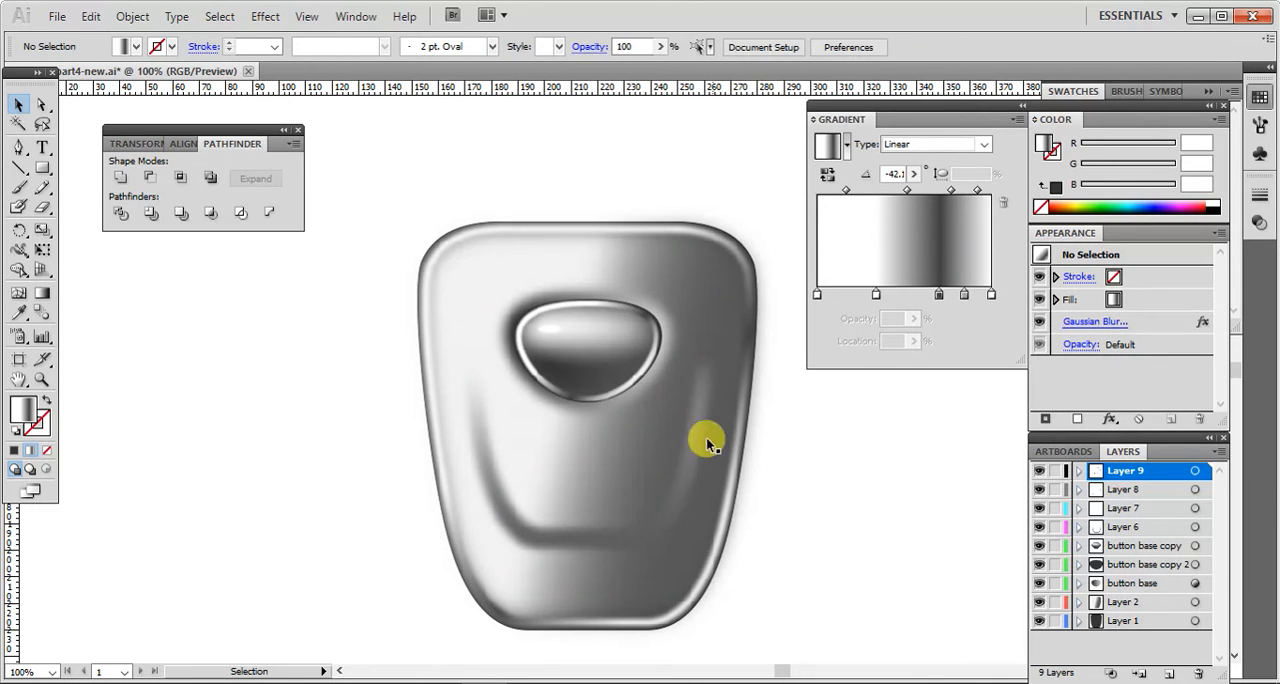
Step: Increase the Gaussian Blur radius of the ring around the button to 5.8 pixels
{"action": "left_click", "coordinate": [617, 389]}
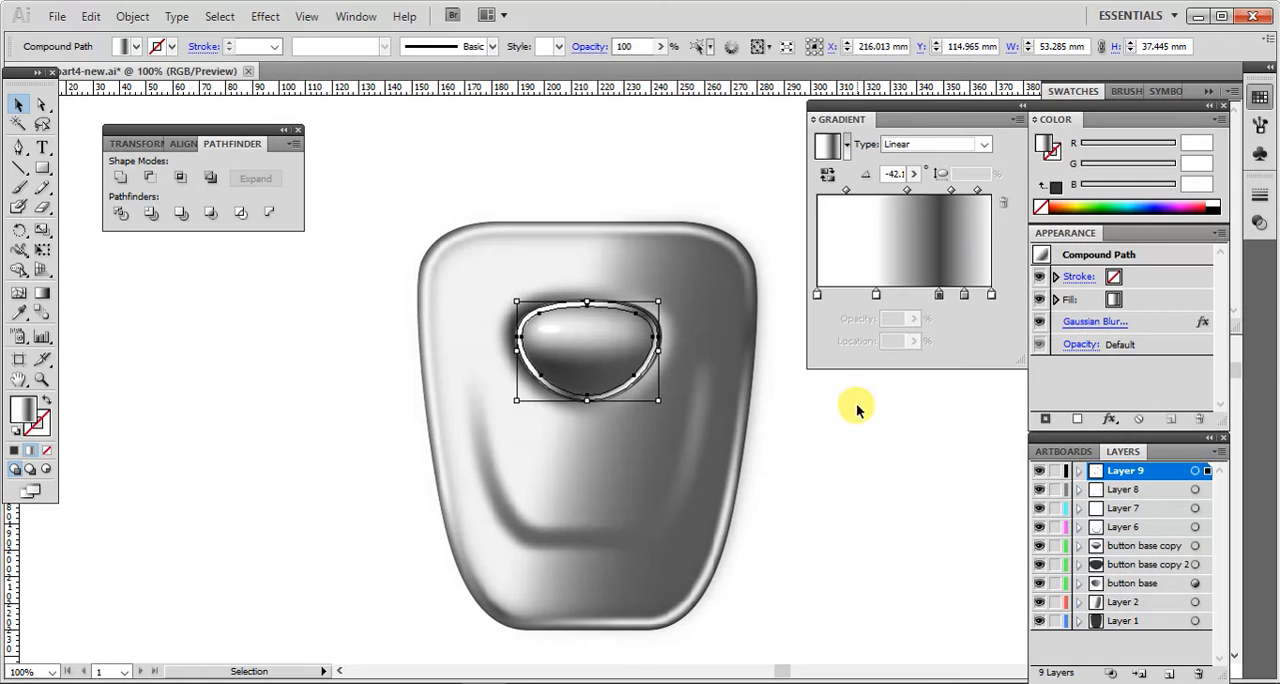
{"action": "left_click", "coordinate": [1092, 321]}
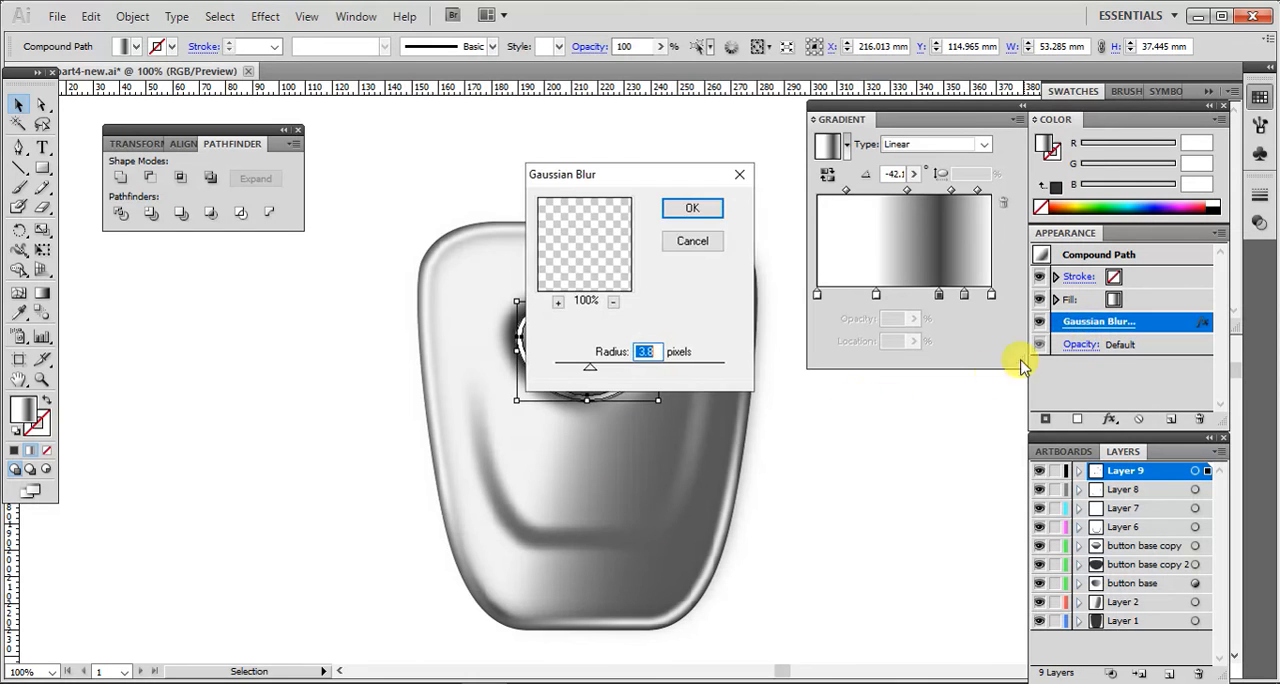
{"action": "left_click", "coordinate": [607, 369]}
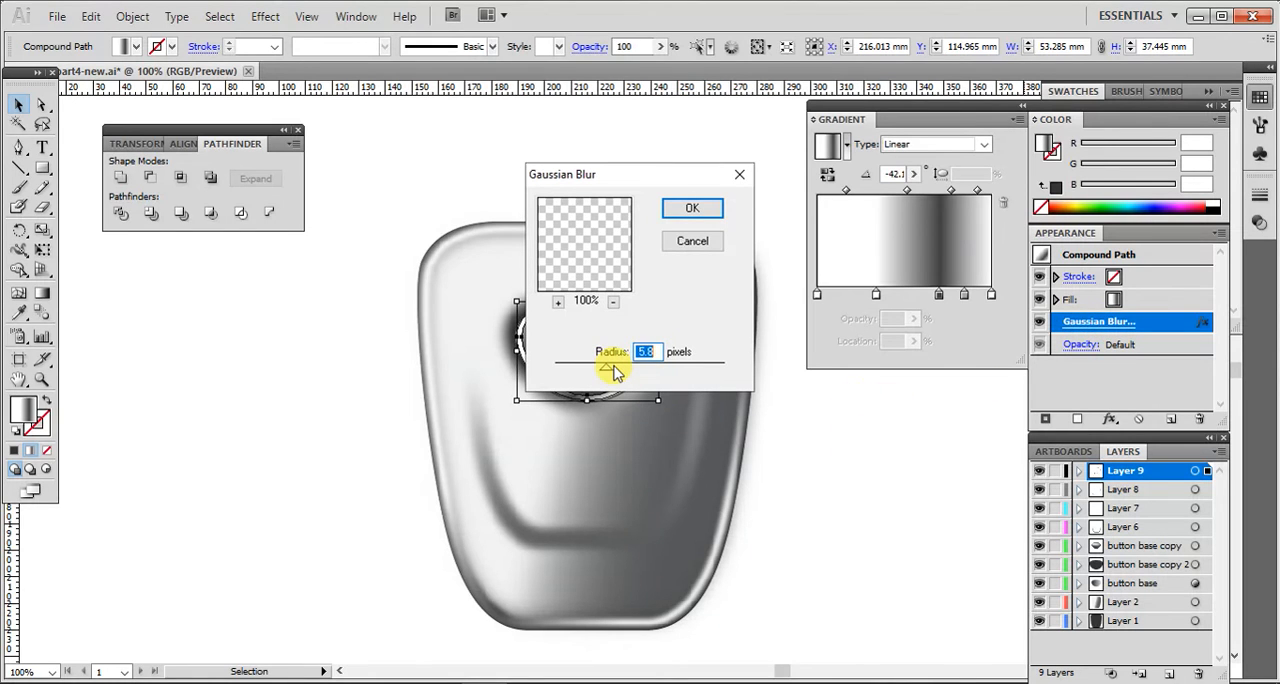
{"action": "left_click", "coordinate": [692, 207]}
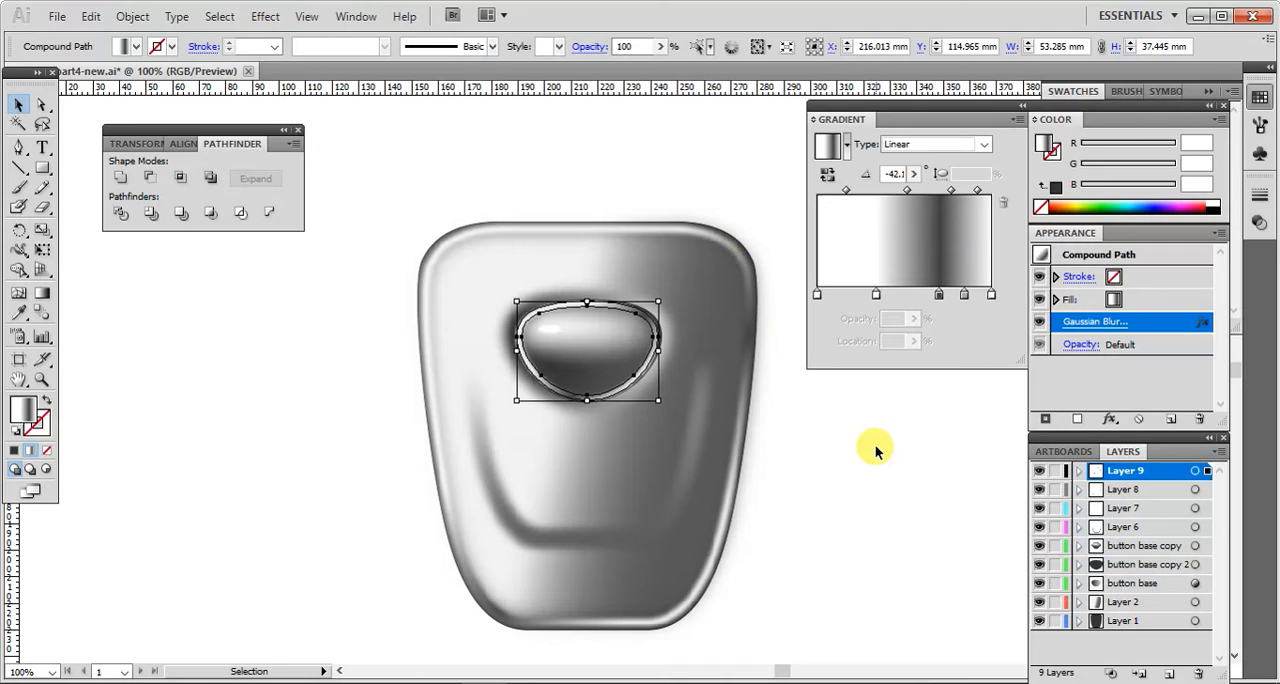
{"action": "left_click", "coordinate": [873, 449]}
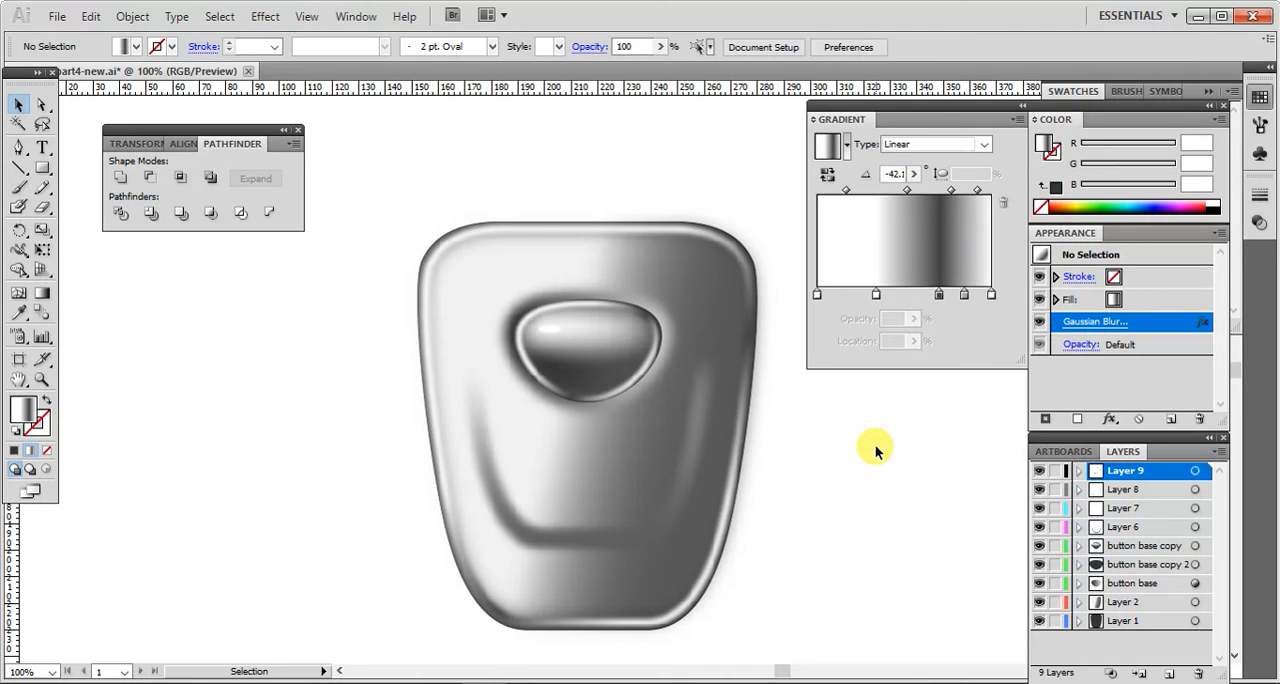
Step: Set the opacity of the ring gradient's second white stop, at about 34% location, to 62%
{"action": "left_click", "coordinate": [626, 386]}
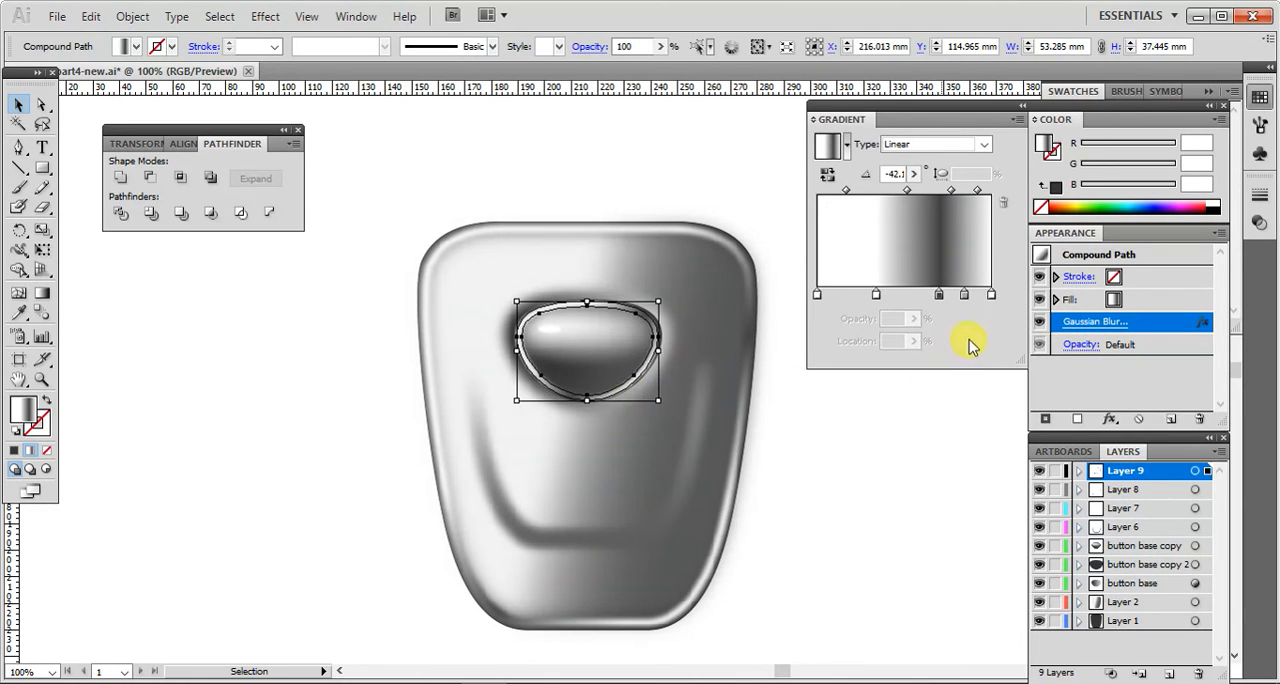
{"action": "left_click", "coordinate": [877, 296]}
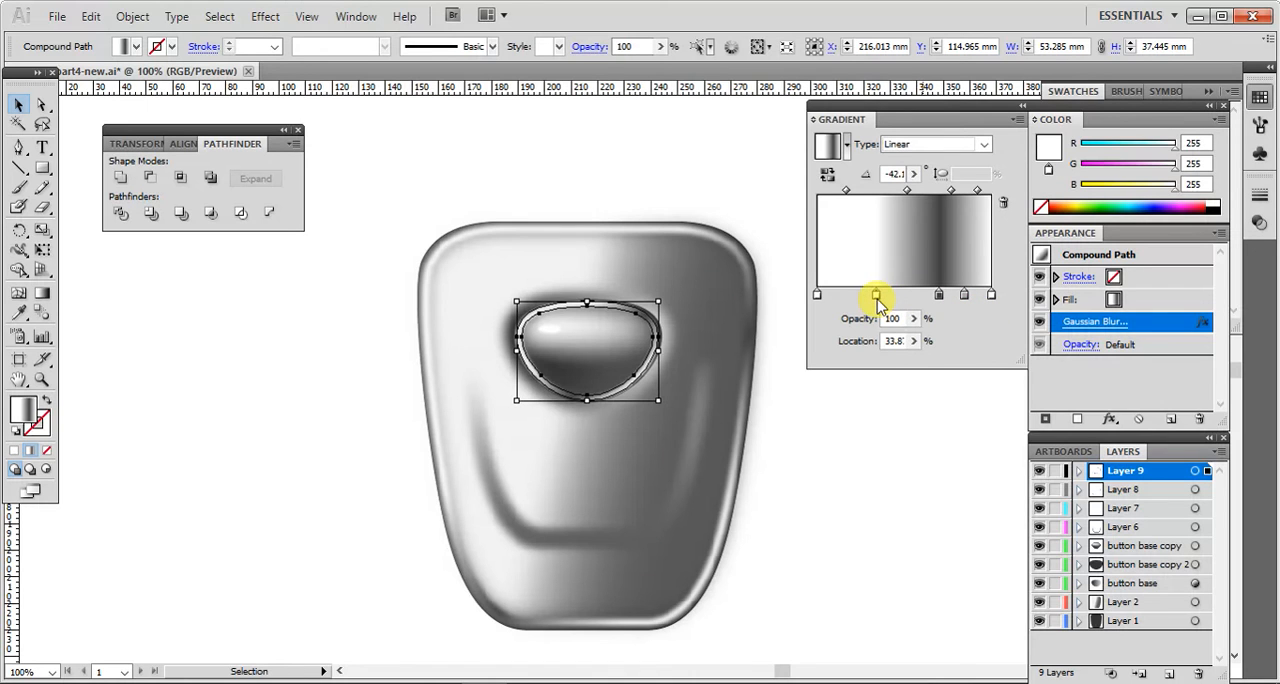
{"action": "left_click_drag", "start_coordinate": [913, 328], "coordinate": [869, 345]}
{"action": "left_click", "coordinate": [916, 431]}
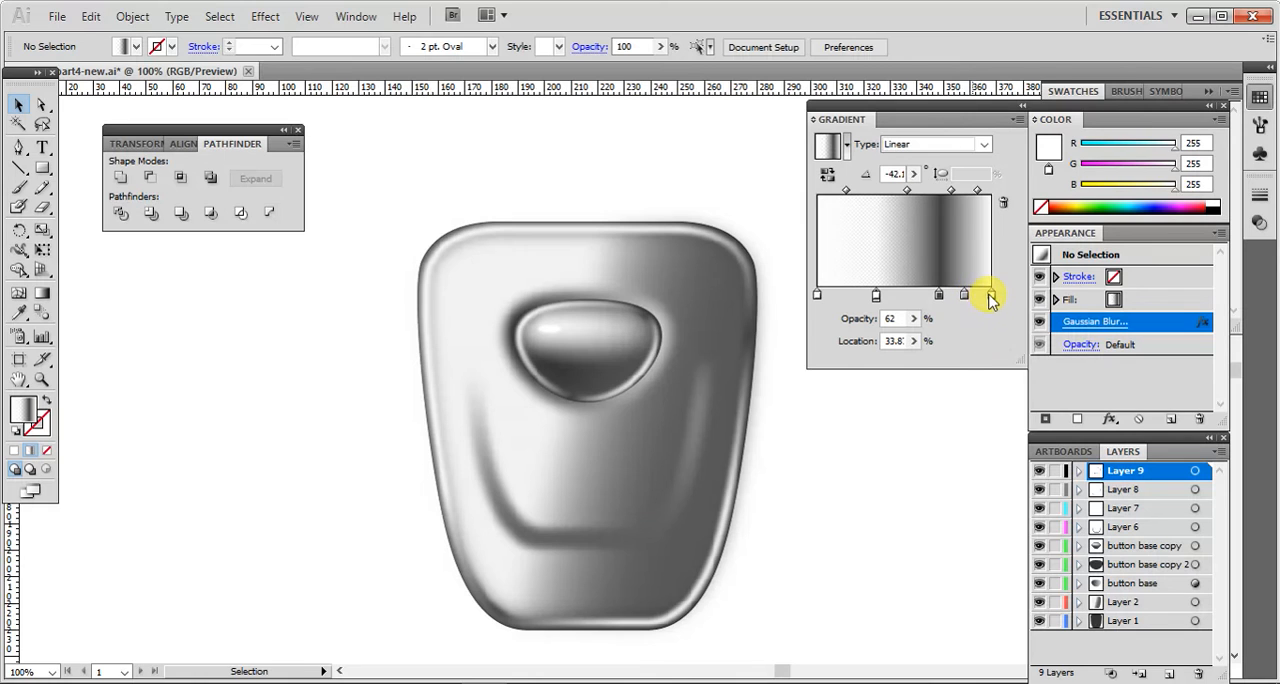
Step: Try to set the opacity of the gradient's last stop to 73% and of the light grey stop beside it to 71%
{"action": "left_click_drag", "start_coordinate": [913, 318], "coordinate": [890, 346]}
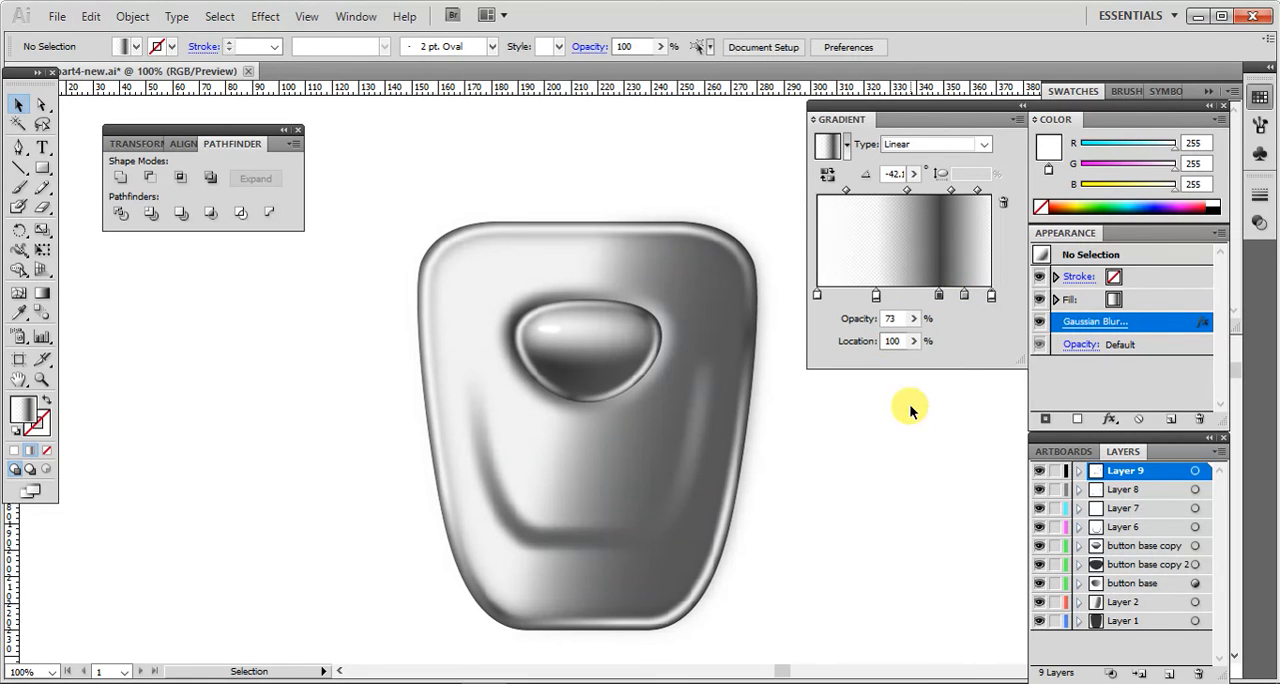
{"action": "left_click", "coordinate": [964, 296]}
{"action": "left_click_drag", "start_coordinate": [913, 318], "coordinate": [882, 341]}
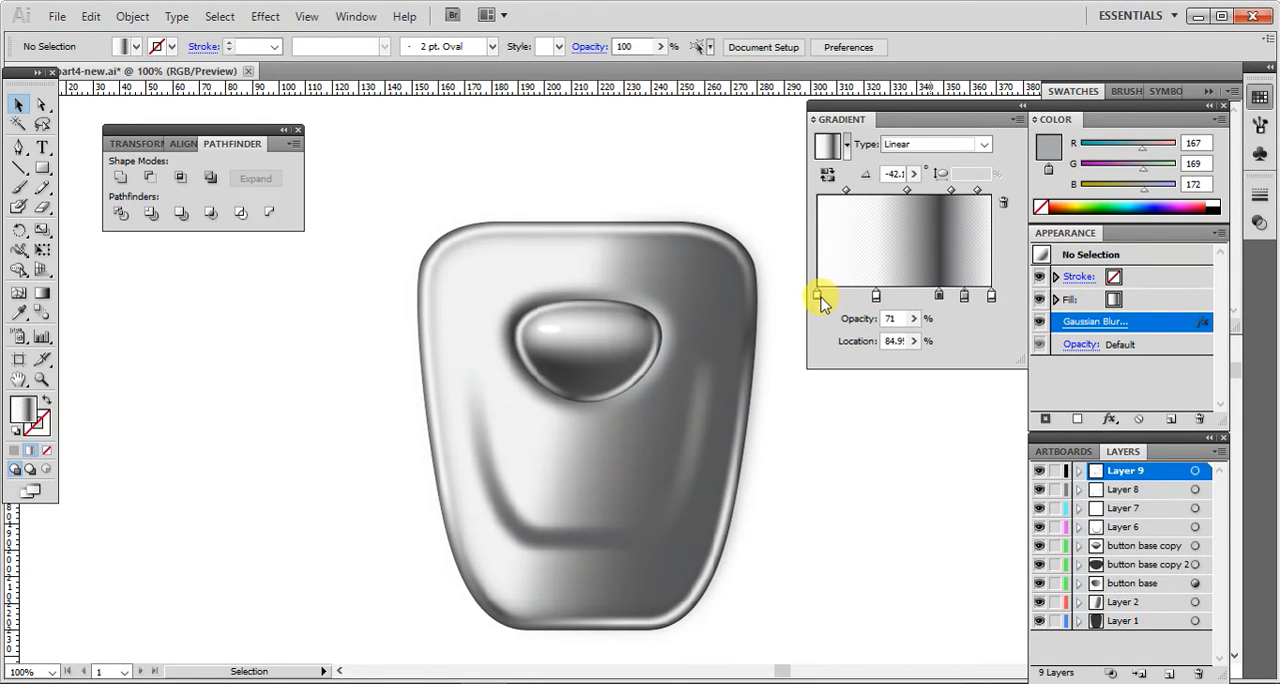
Step: Try to set the opacity of the gradient's first white stop to 73%
{"action": "left_click", "coordinate": [817, 296]}
{"action": "double_click", "coordinate": [817, 296]}
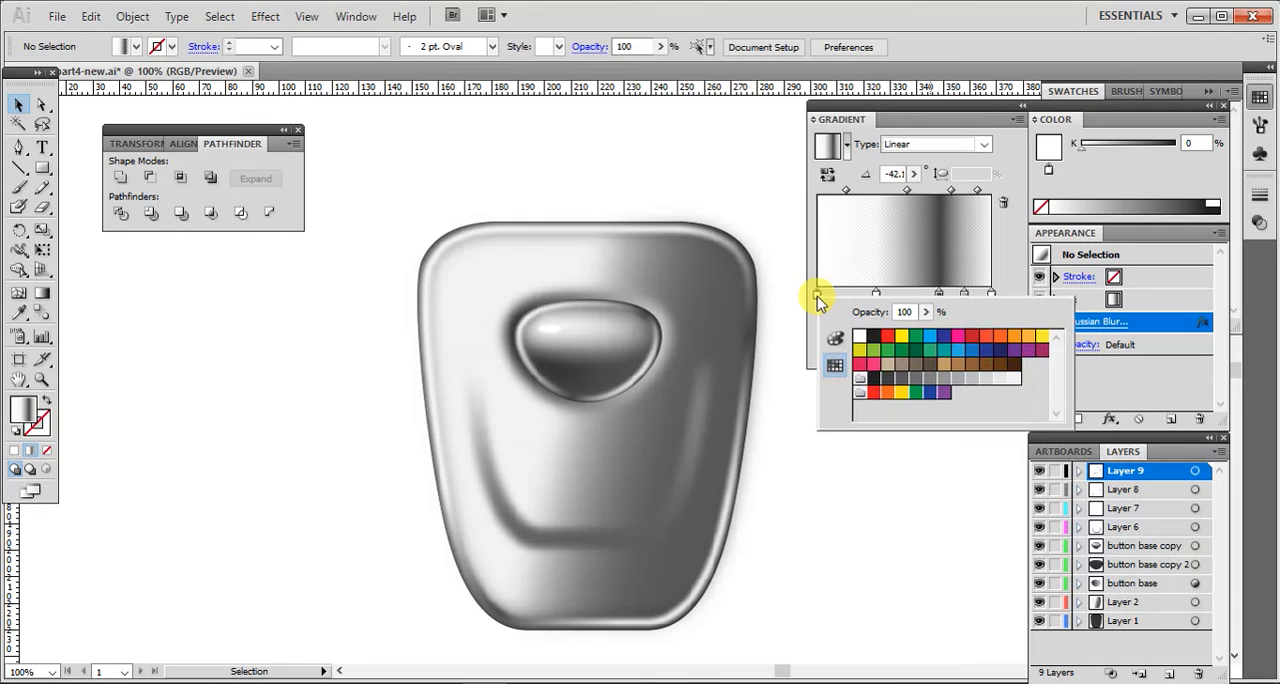
{"action": "left_click", "coordinate": [925, 312]}
{"action": "left_click_drag", "start_coordinate": [928, 328], "coordinate": [900, 336]}
{"action": "left_click", "coordinate": [919, 465]}
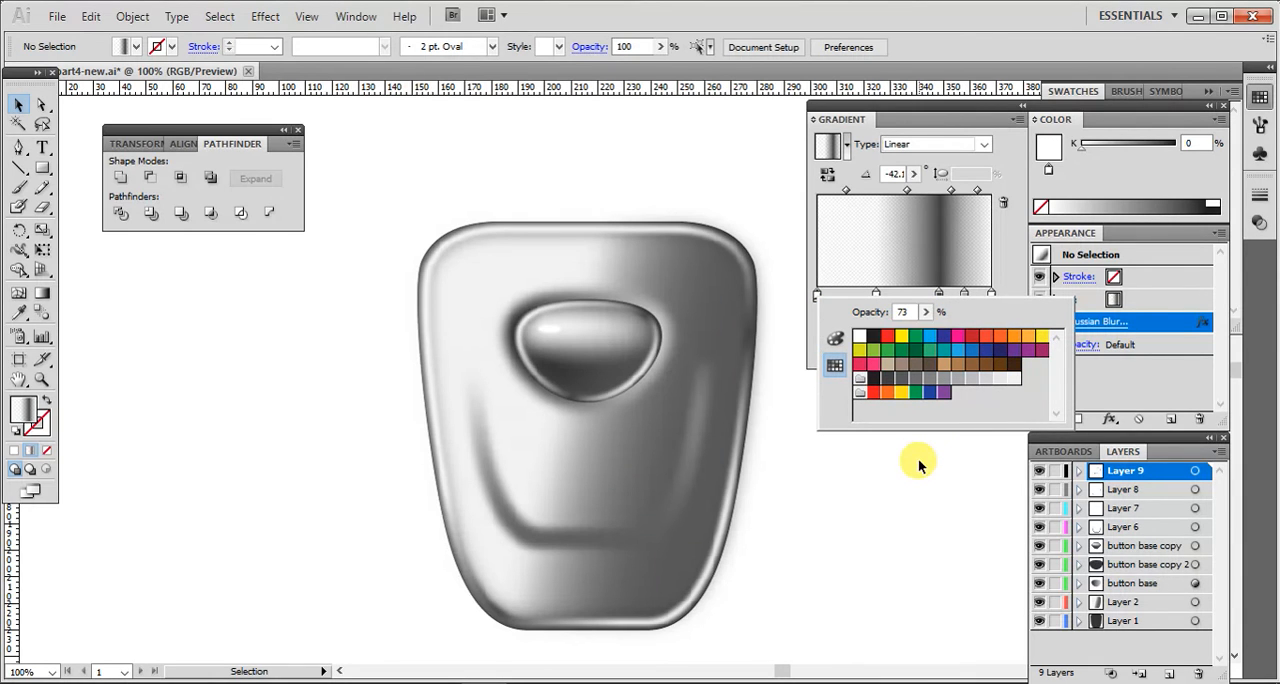
{"action": "left_click", "coordinate": [921, 466]}
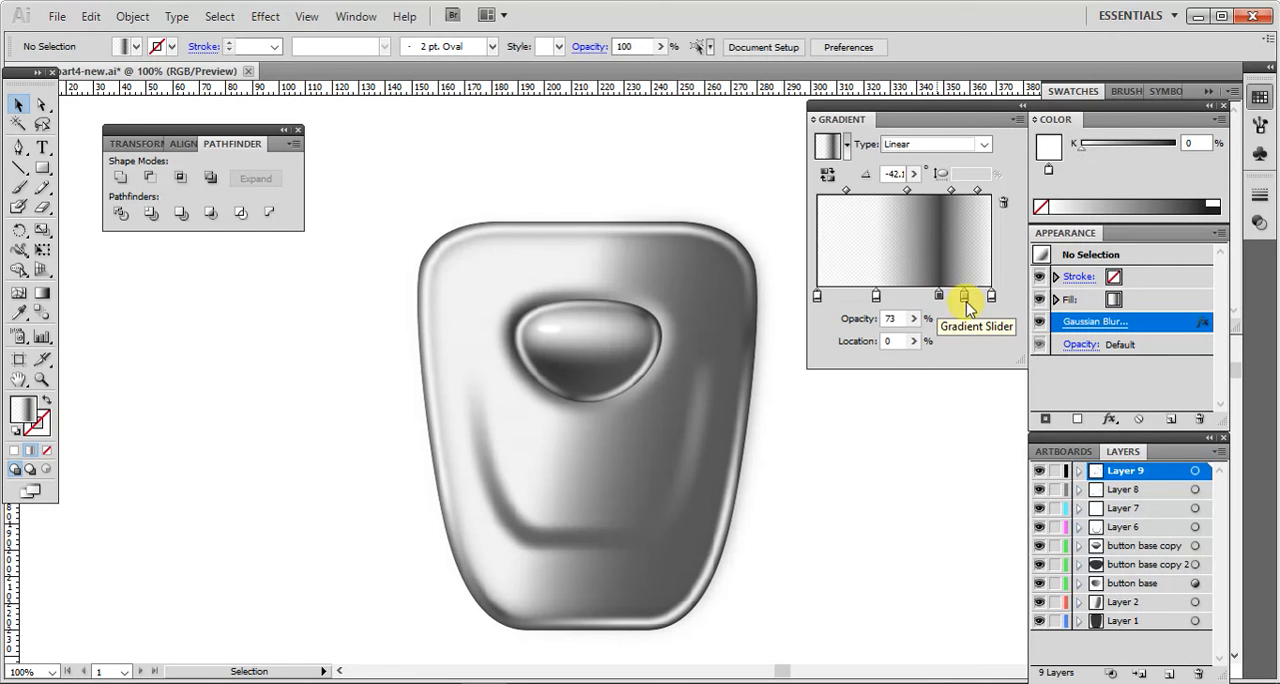
Step: Try to set the opacity of the gradient's last white stop to 38%
{"action": "left_click", "coordinate": [991, 296]}
{"action": "left_click", "coordinate": [913, 318]}
{"action": "left_click_drag", "start_coordinate": [886, 340], "coordinate": [851, 343]}
{"action": "left_click", "coordinate": [845, 382]}
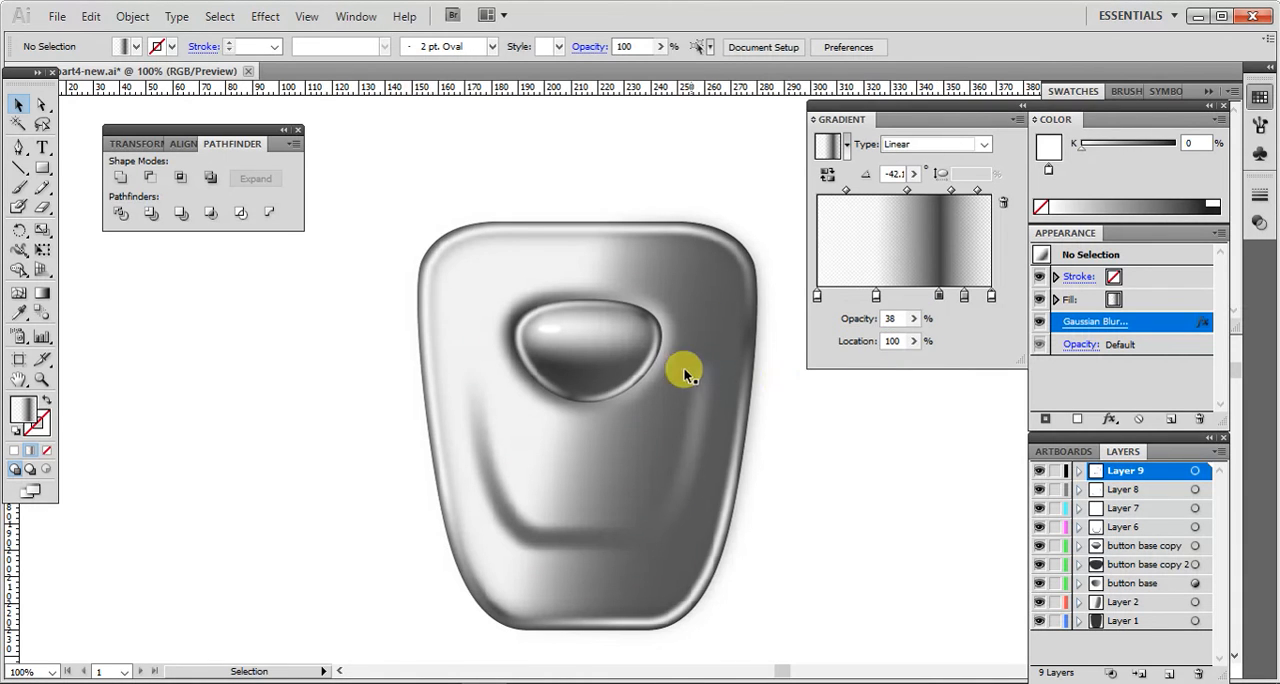
Step: Select the ring around the button and lower the opacity of its gradient's last white stop
{"action": "left_click", "coordinate": [651, 351]}
{"action": "left_click", "coordinate": [990, 297]}
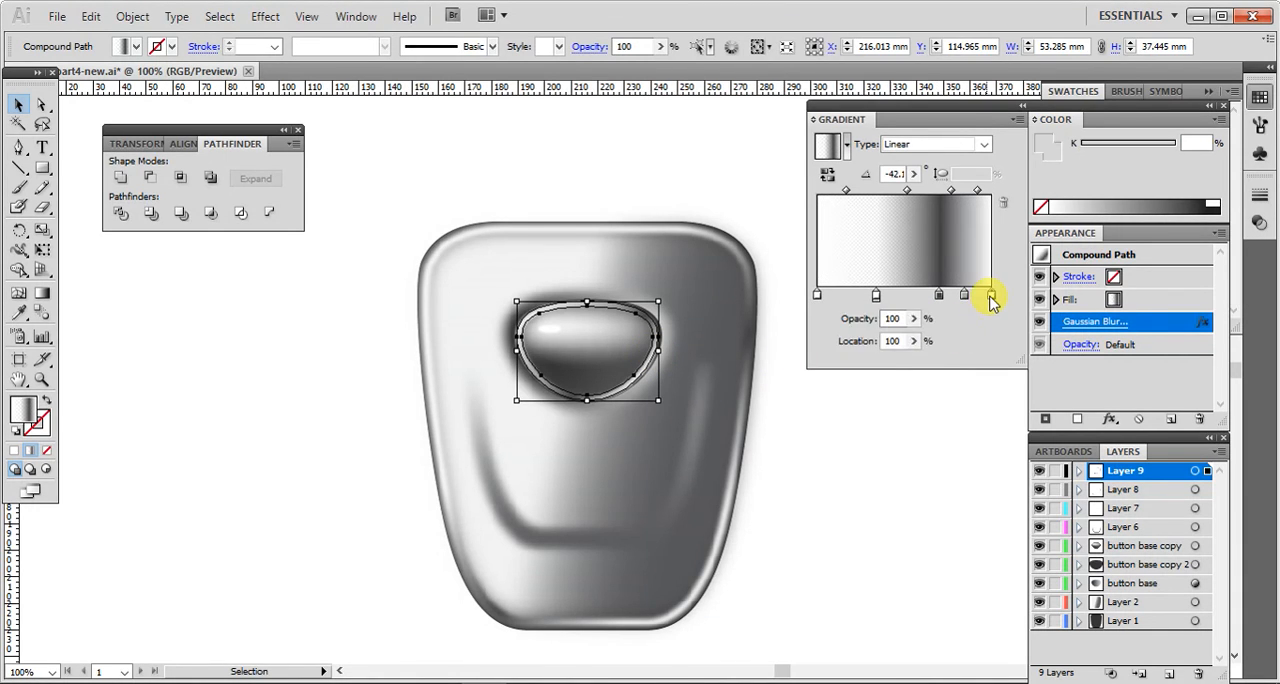
{"action": "left_click", "coordinate": [913, 318]}
{"action": "left_click_drag", "start_coordinate": [913, 336], "coordinate": [867, 345]}
{"action": "left_click", "coordinate": [914, 400]}
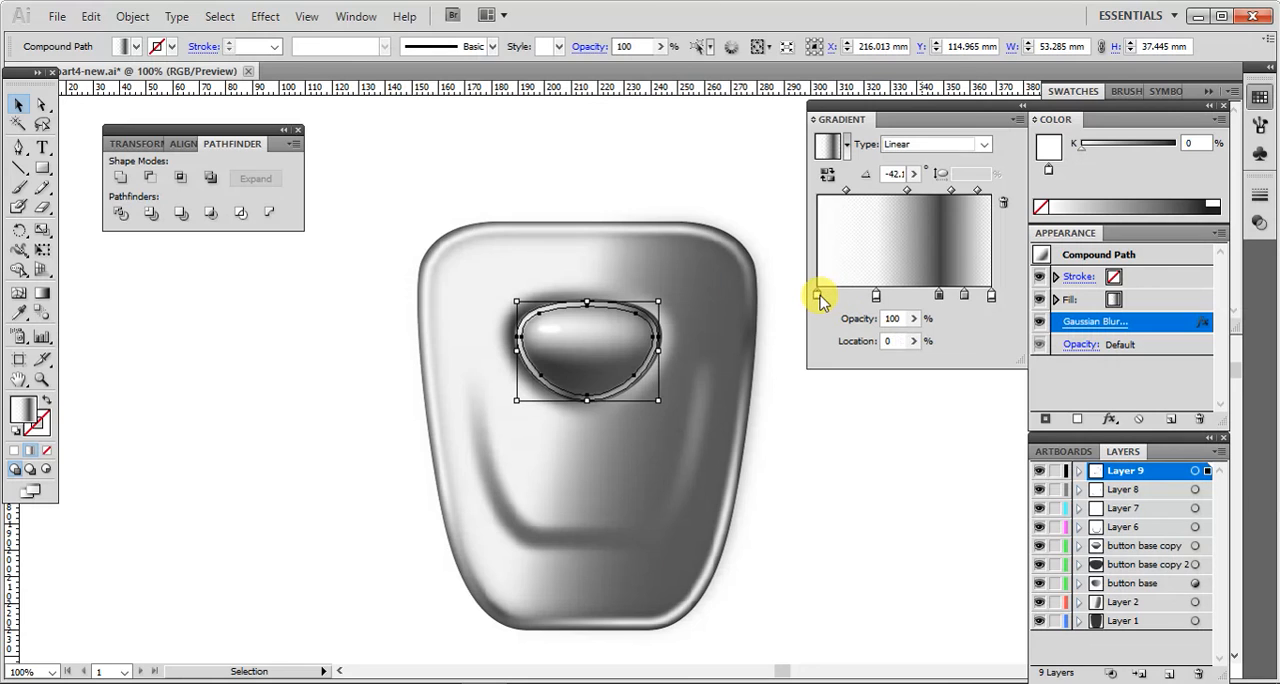
Step: Set the opacity of the ring gradient's first white stop, at 0% location, to 84%
{"action": "left_click", "coordinate": [913, 319]}
{"action": "left_click_drag", "start_coordinate": [910, 338], "coordinate": [875, 345]}
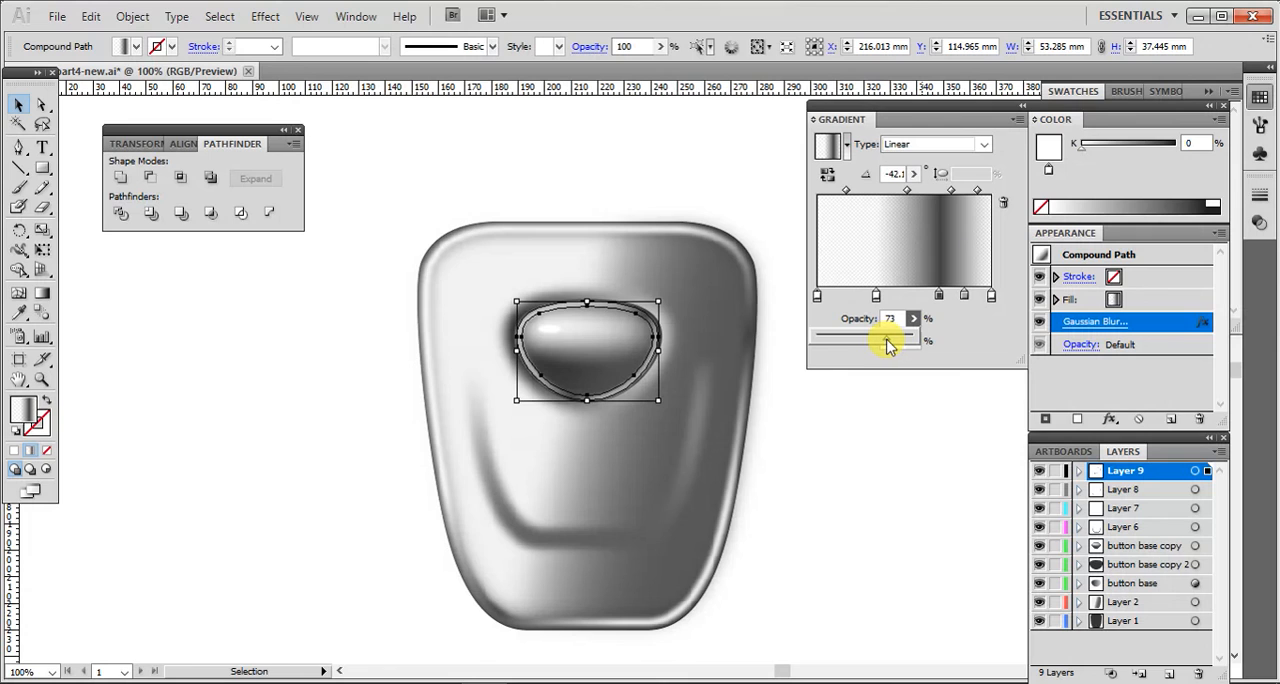
{"action": "left_click", "coordinate": [897, 388]}
{"action": "left_click", "coordinate": [855, 413]}
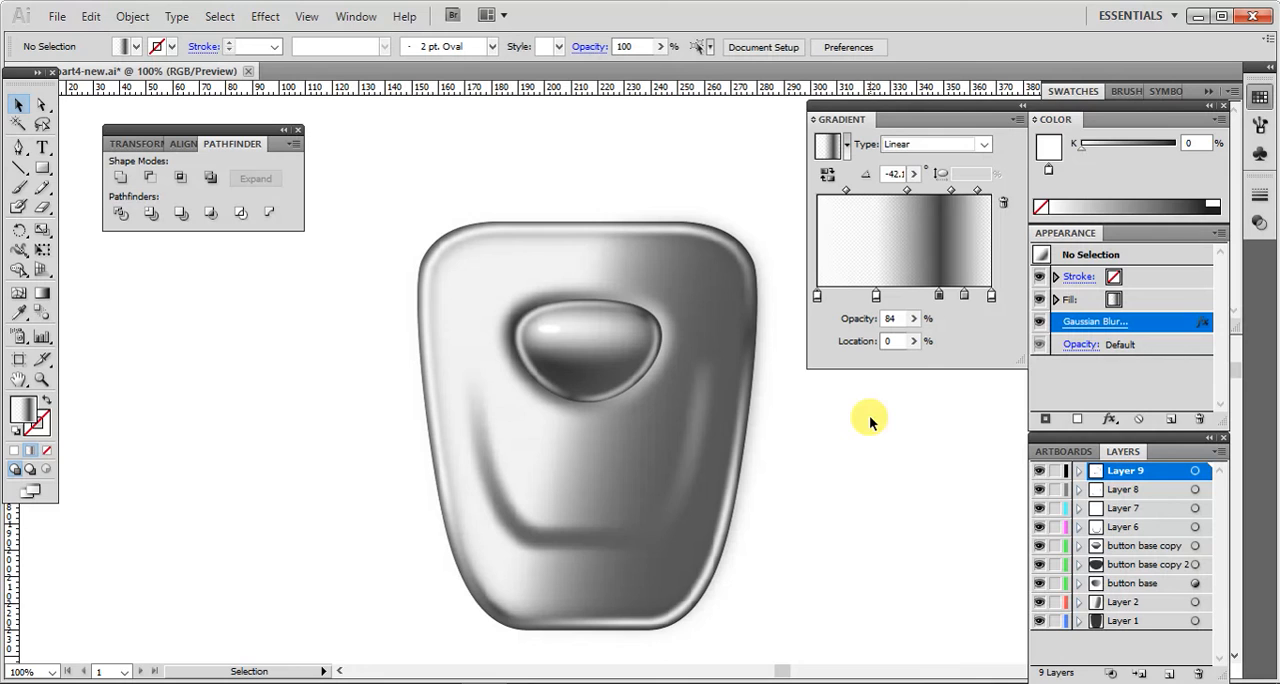
Step: Increase the Gaussian Blur radius of the ring around the button to 10 pixels
{"action": "left_click", "coordinate": [651, 361]}
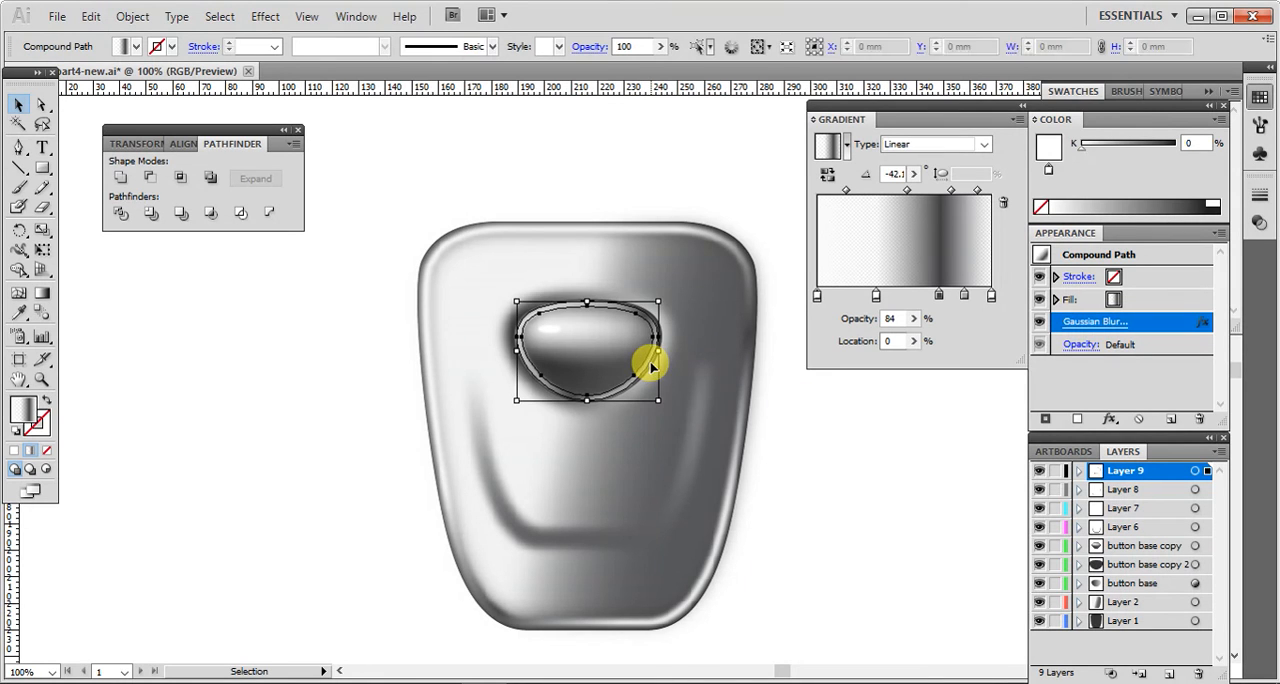
{"action": "left_click", "coordinate": [1078, 325]}
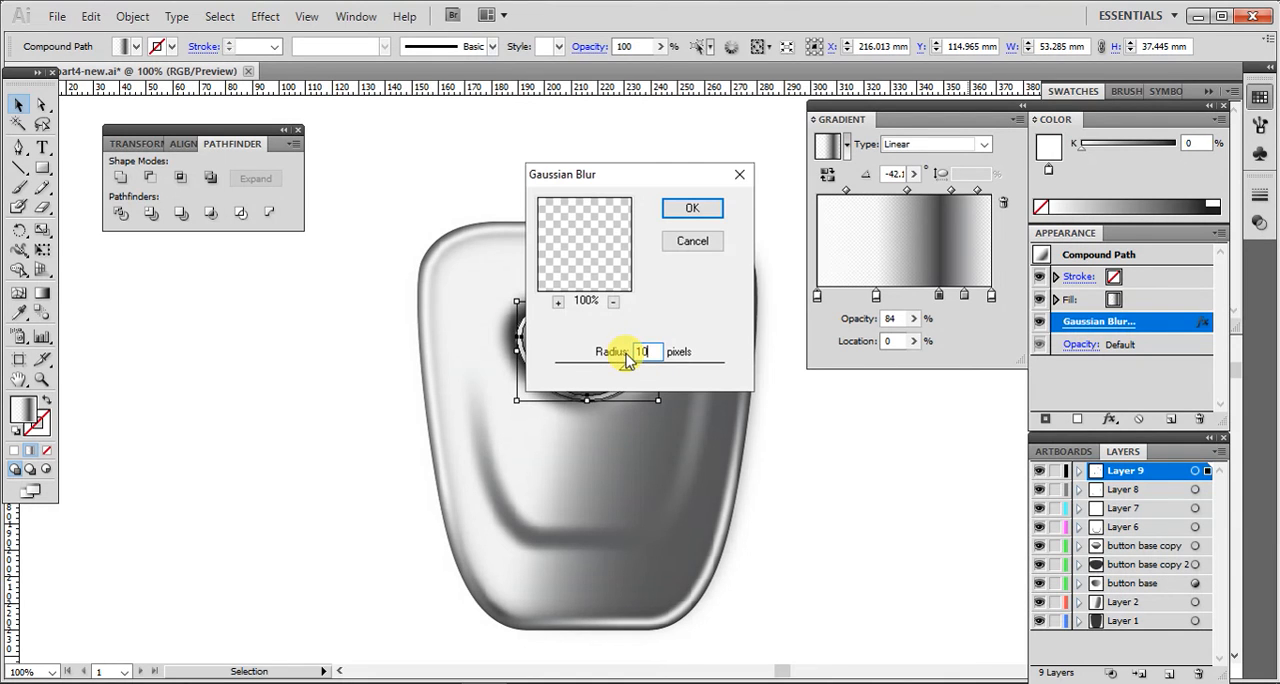
{"action": "key", "text": "Return"}
{"action": "left_click", "coordinate": [871, 499]}
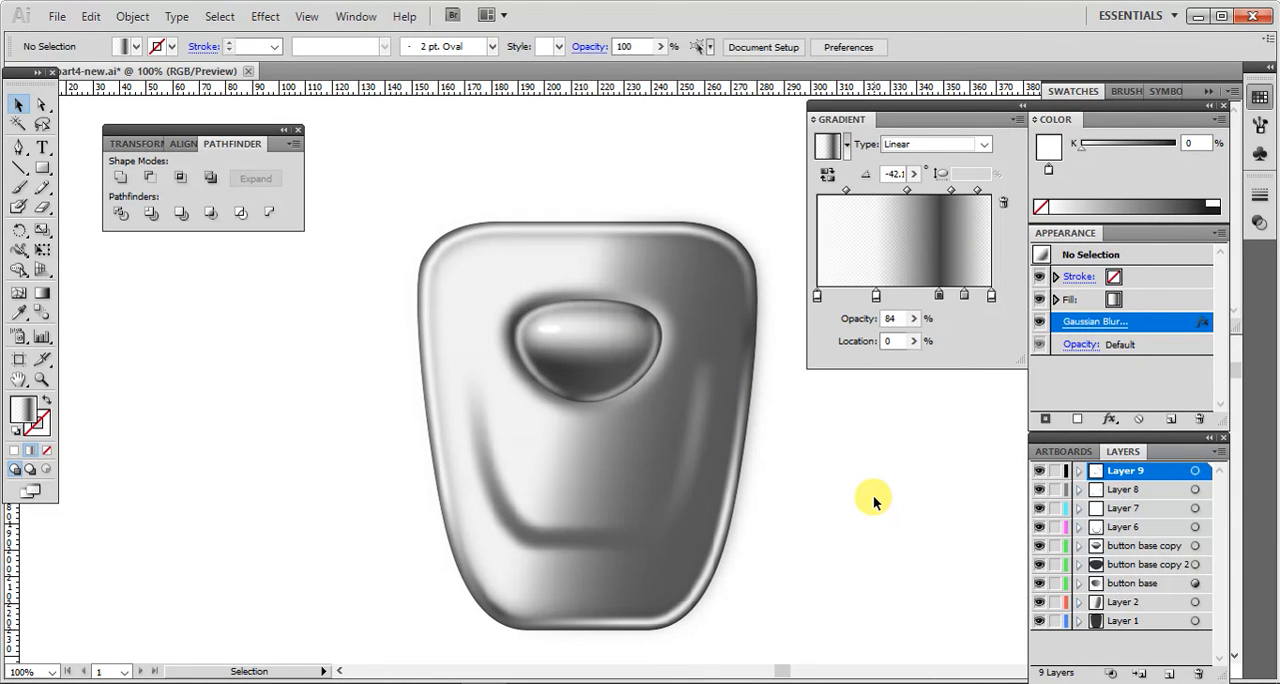
Step: Shrink the blurred ring slightly about its centre and reduce its height a little from the lower edge
{"action": "left_click", "coordinate": [520, 340]}
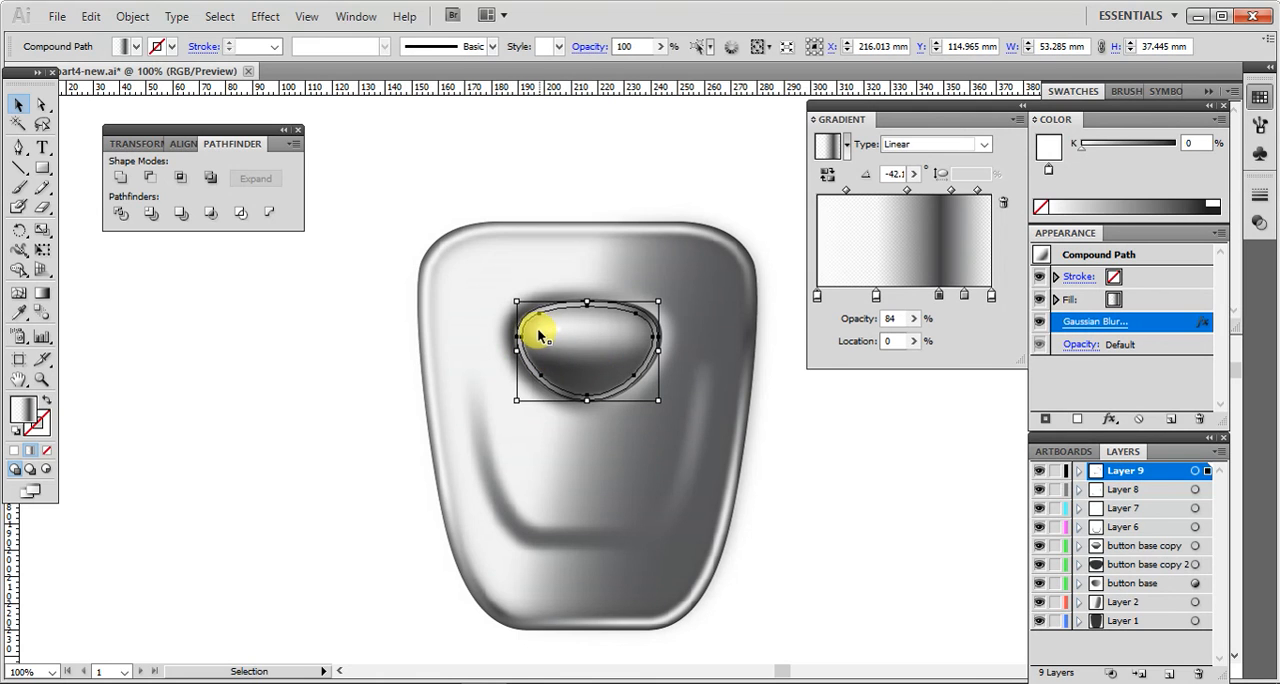
{"action": "left_click_drag", "start_coordinate": [516, 300], "coordinate": [518, 301]}
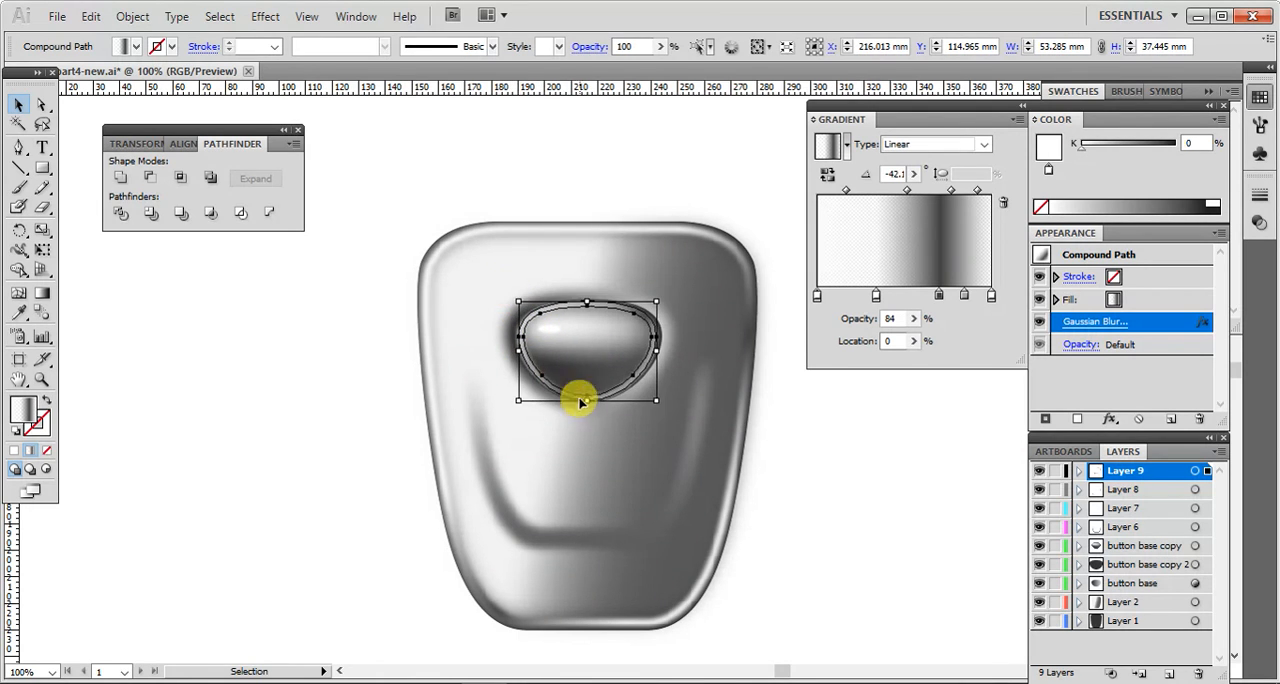
{"action": "left_click_drag", "start_coordinate": [588, 400], "coordinate": [590, 395]}
{"action": "left_click", "coordinate": [830, 440]}
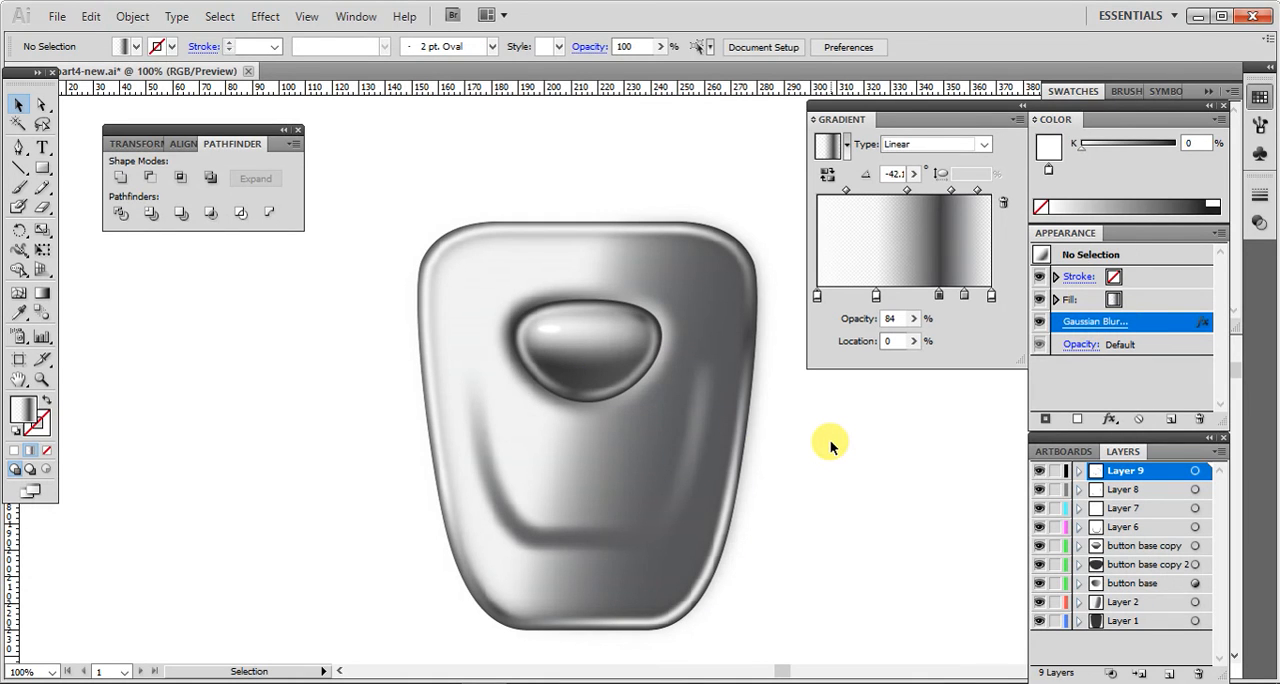